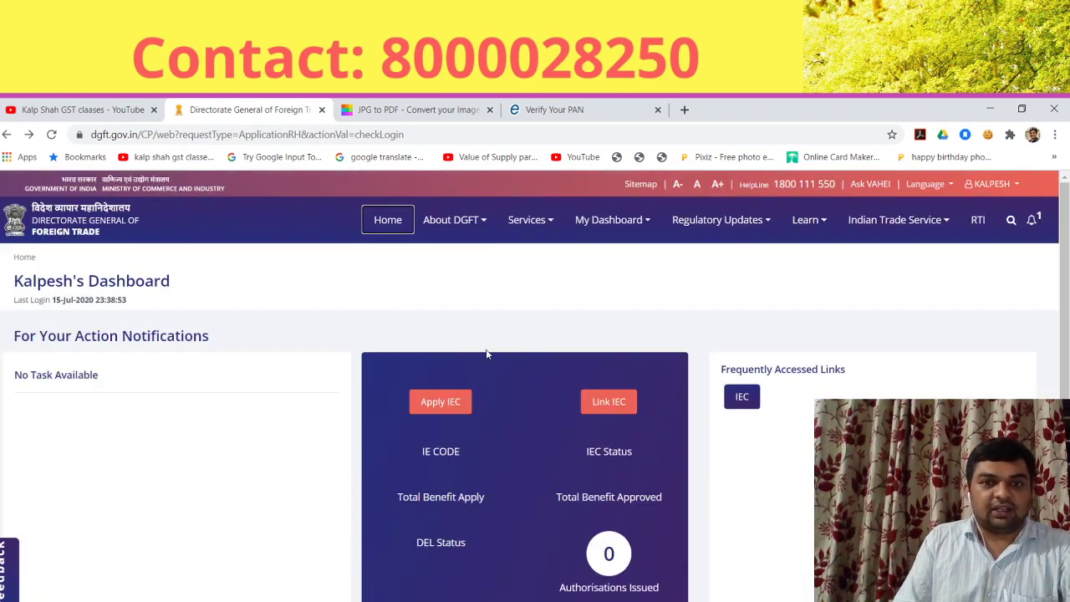
# Step: Open the Apply For IEC page from the dashboard to see the draft applications
pyautogui.click(440, 402)
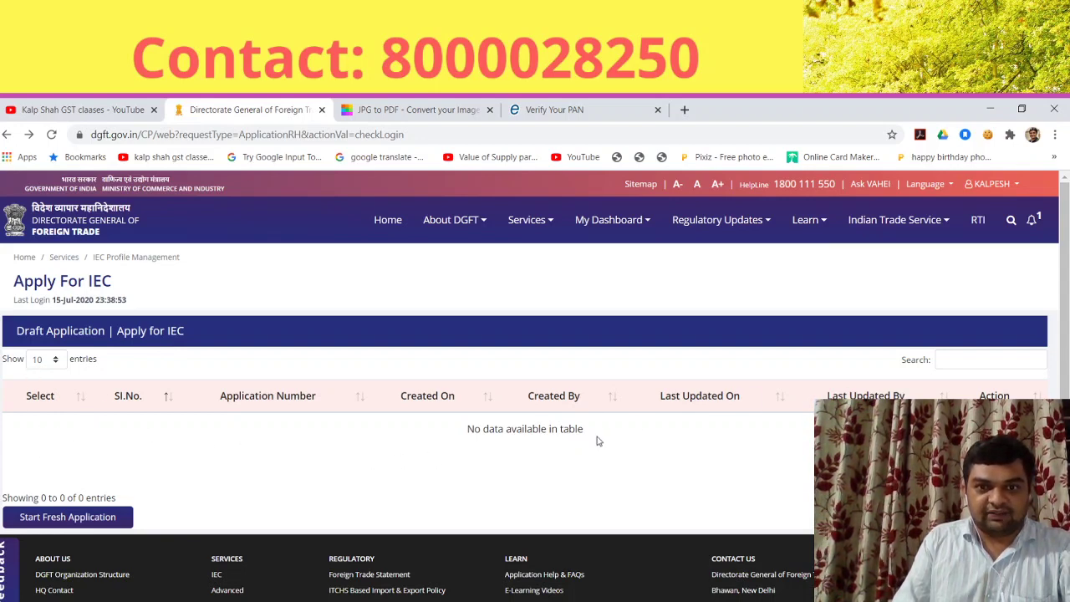
# Step: Start a fresh IEC application with Proprietorship as the nature of concern
pyautogui.click(61, 520)
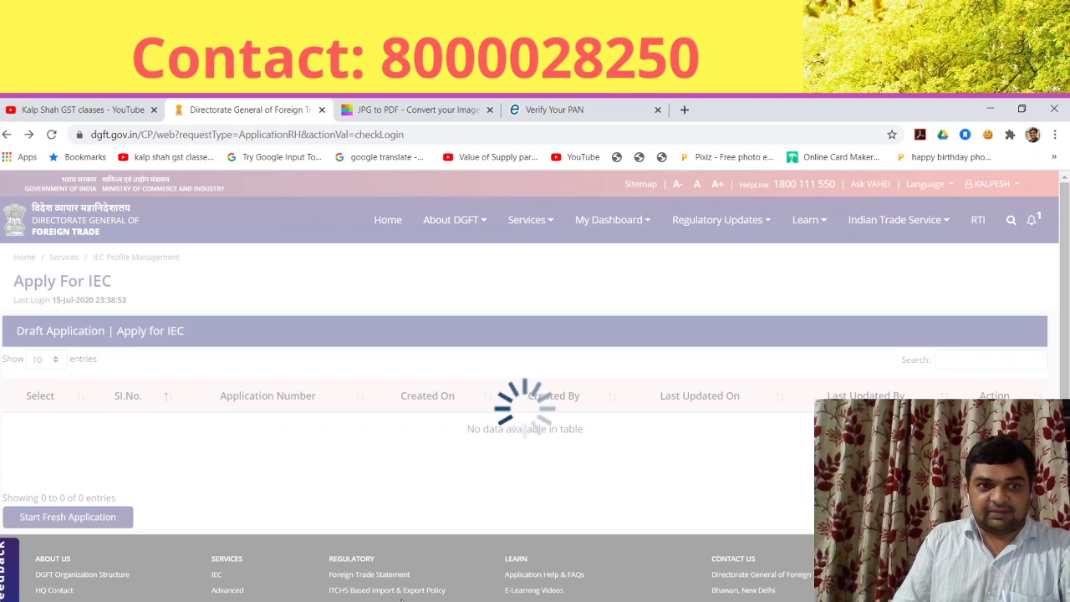
pyautogui.scroll(-1, 410, 515)
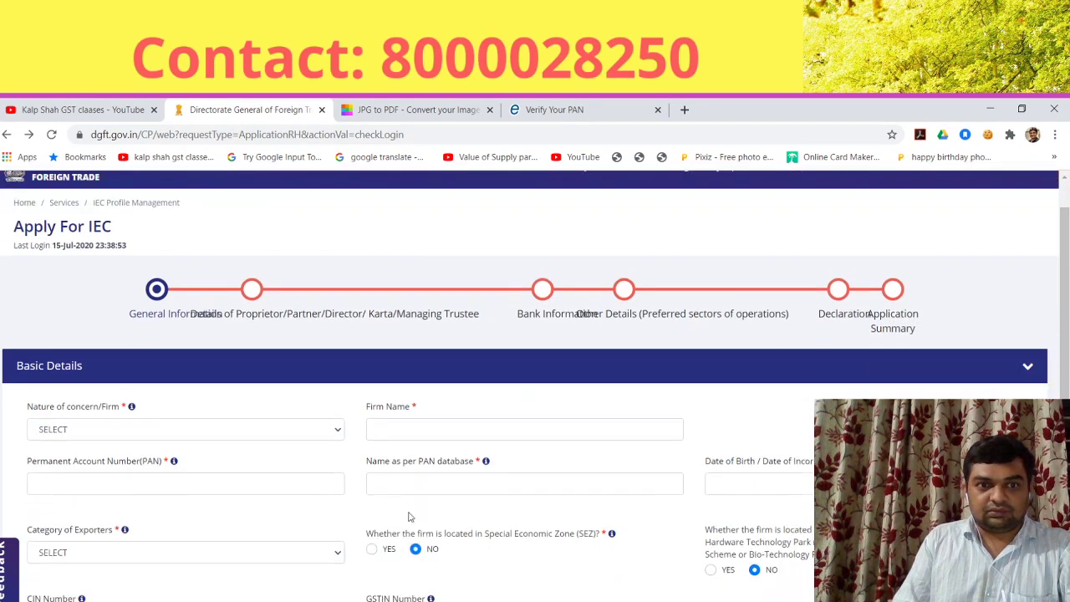
pyautogui.scroll(-1, 199, 382)
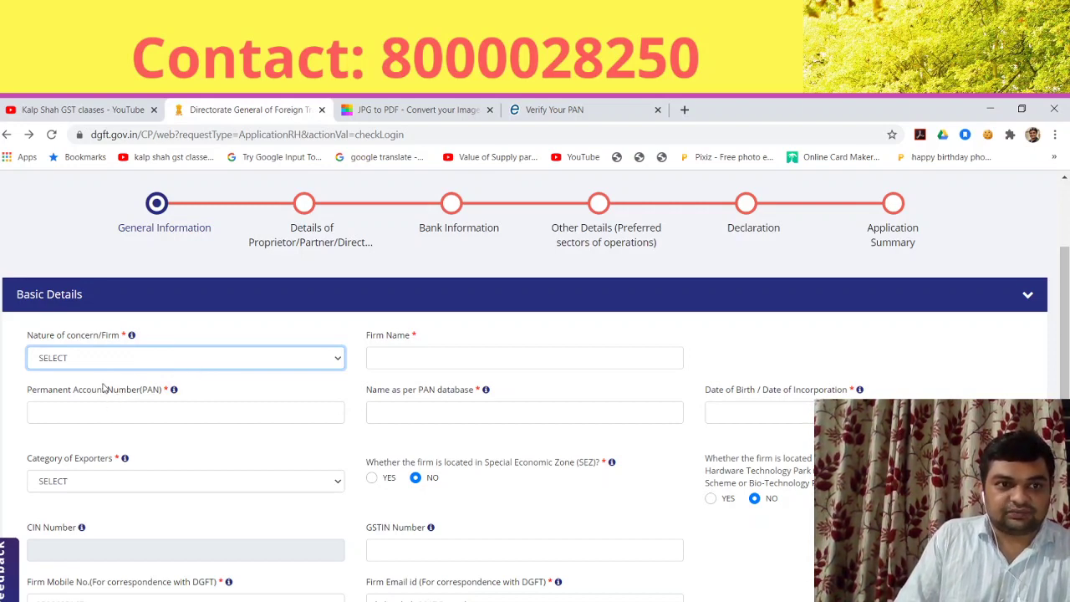
pyautogui.press('Down')
# Step: Enter the firm name, the PAN and the proprietor's name as per PAN
pyautogui.click(413, 357)
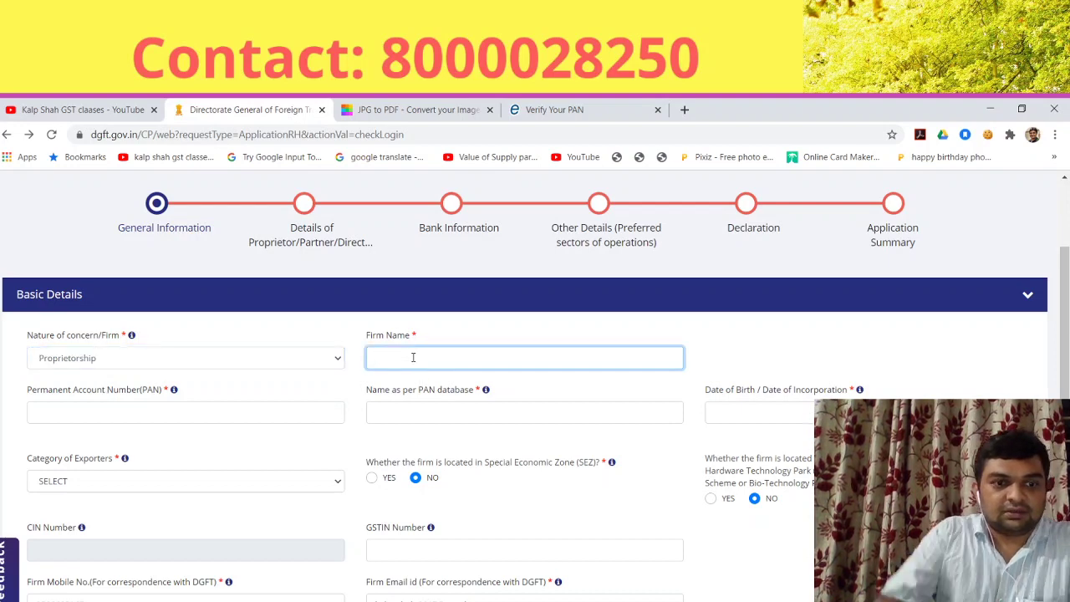
pyautogui.write('AGARWAL')
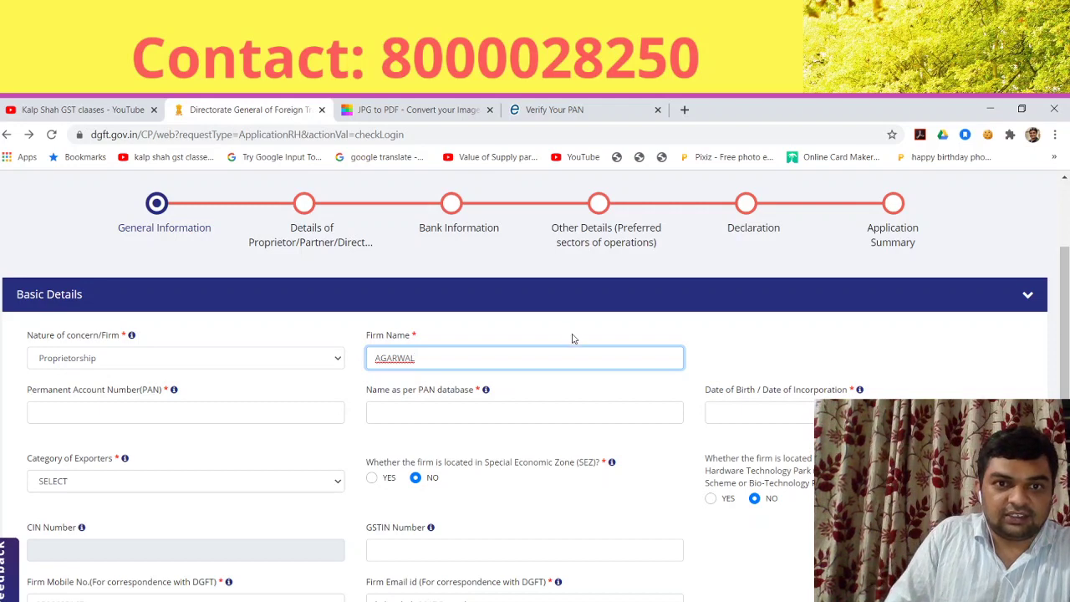
pyautogui.write(' A')
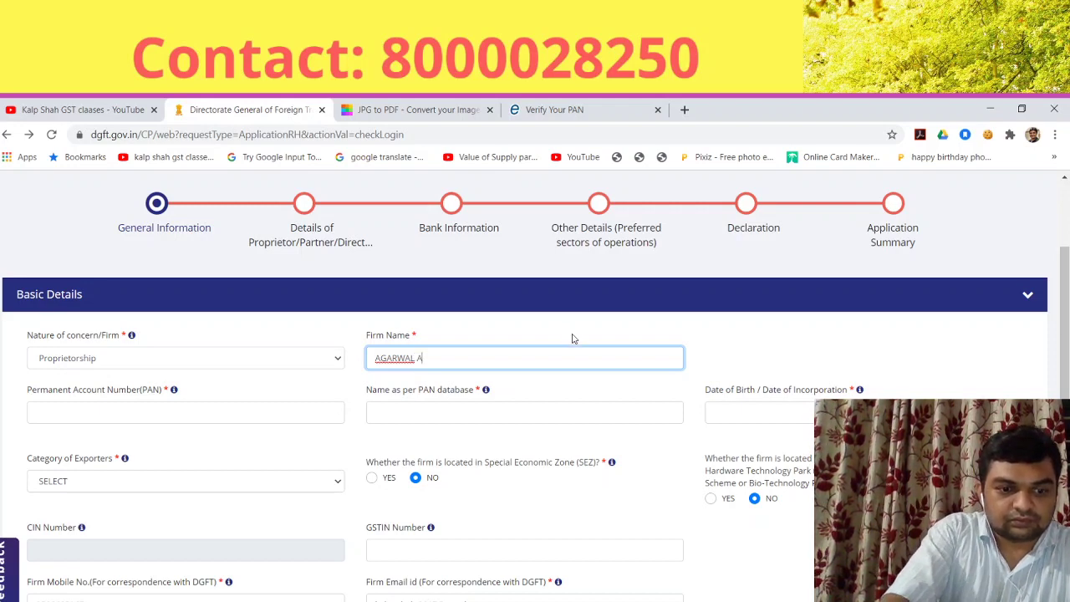
pyautogui.press('BackSpace')
pyautogui.press('BackSpace')
pyautogui.write('CO')
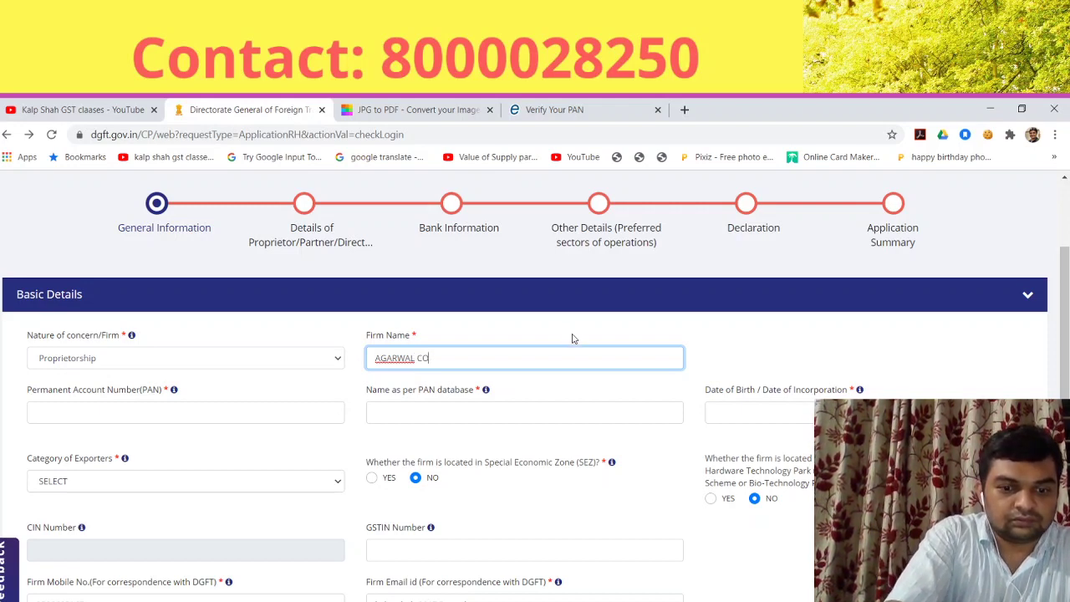
pyautogui.write('NSULTANTS')
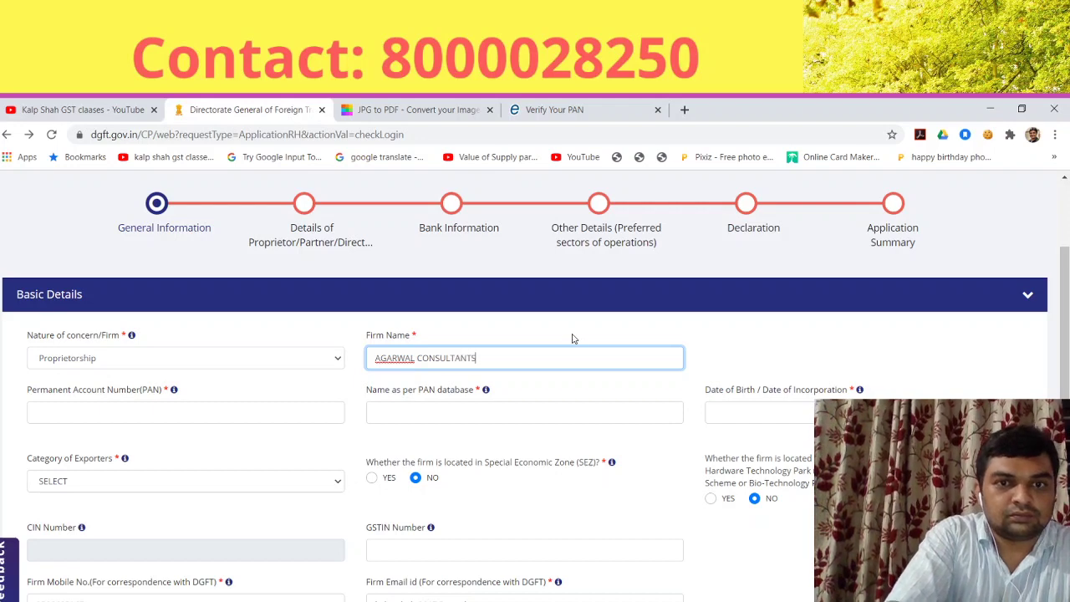
pyautogui.press('Tab')
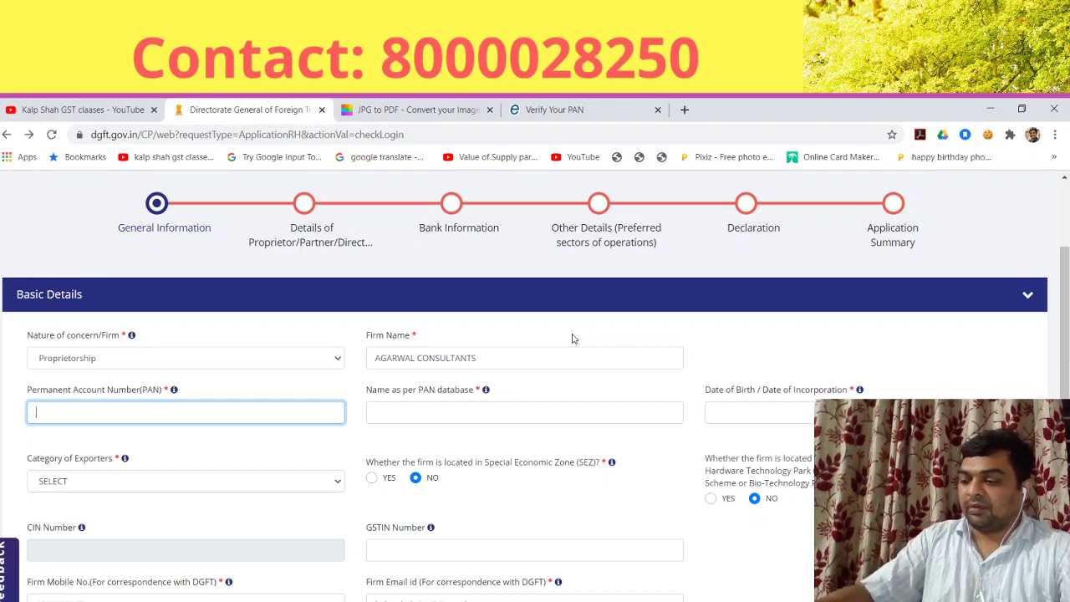
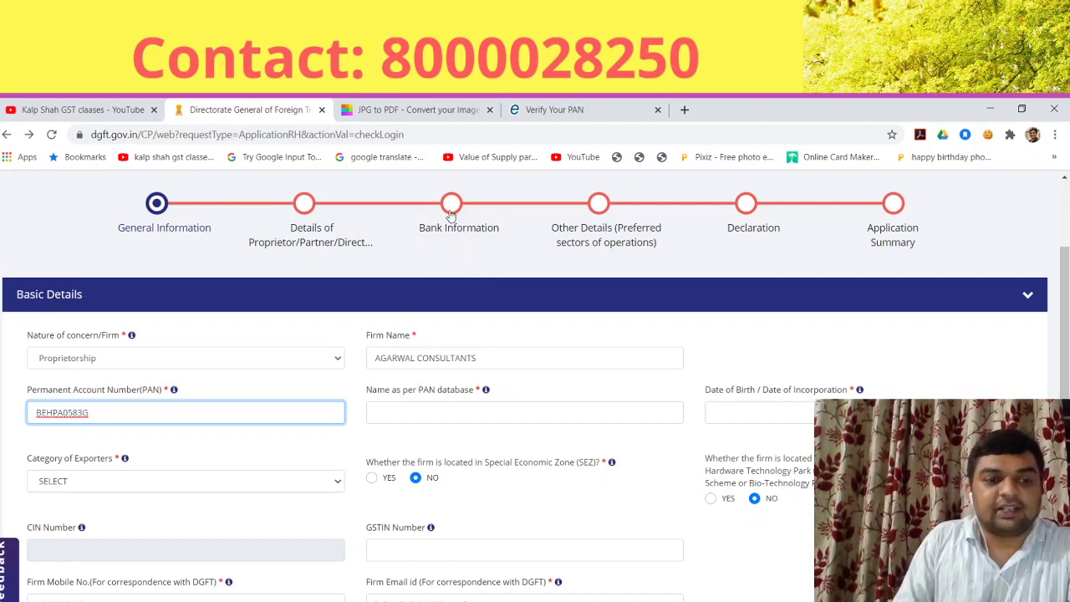
pyautogui.press('Tab')
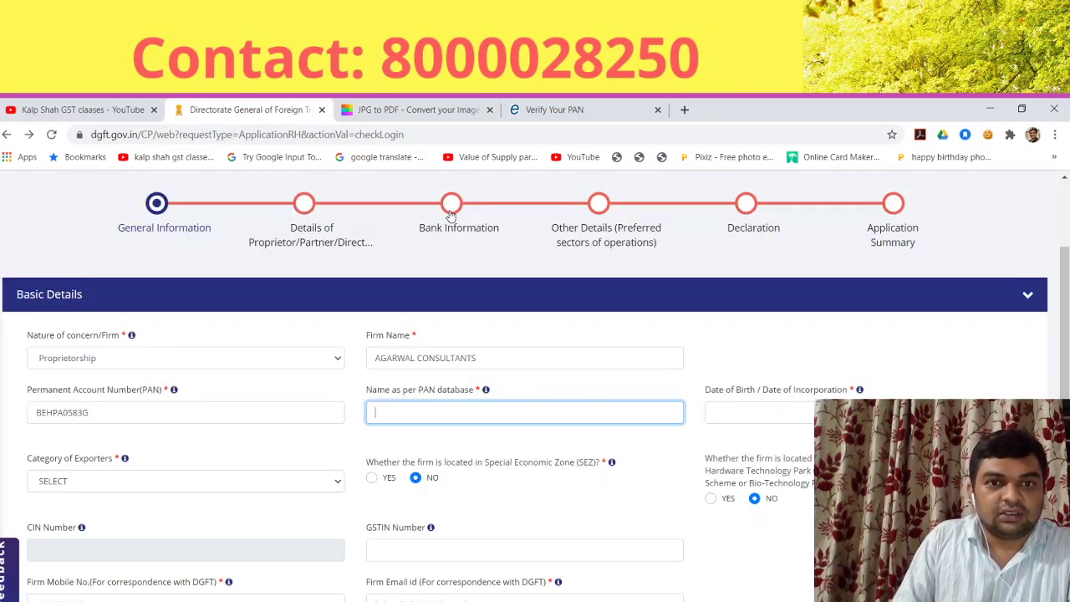
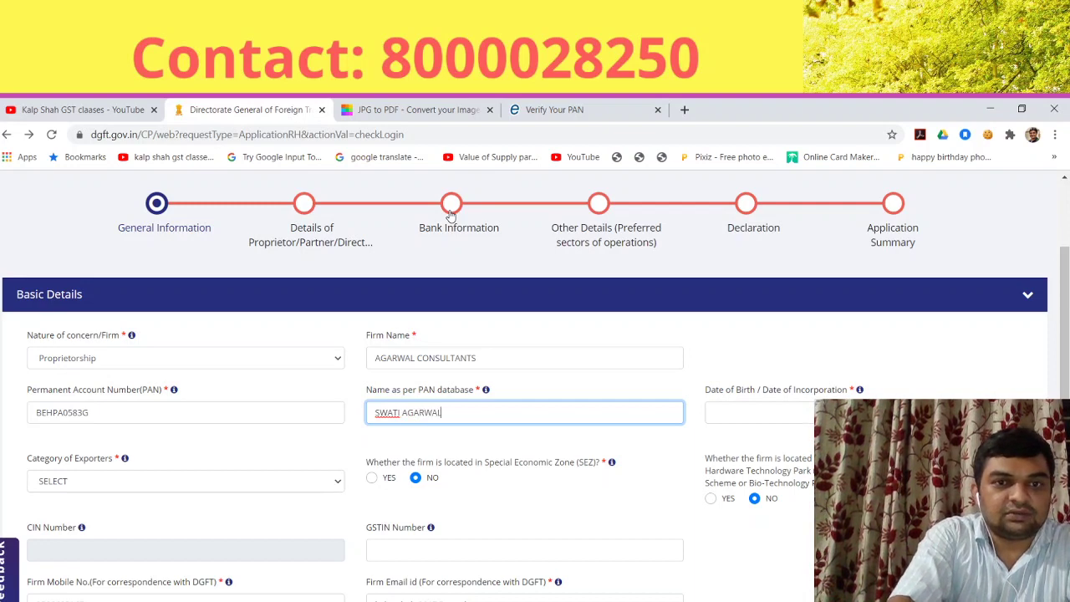
pyautogui.press('Tab')
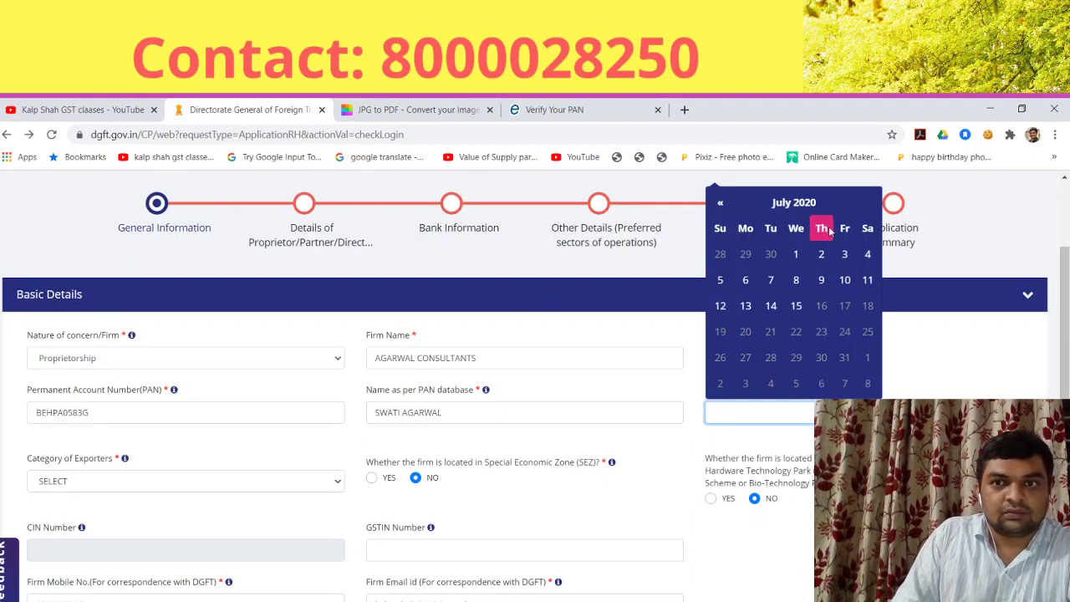
# Step: Pick the proprietor's birth year, month and day in the Date of Birth calendar
pyautogui.doubleClick(762, 225)
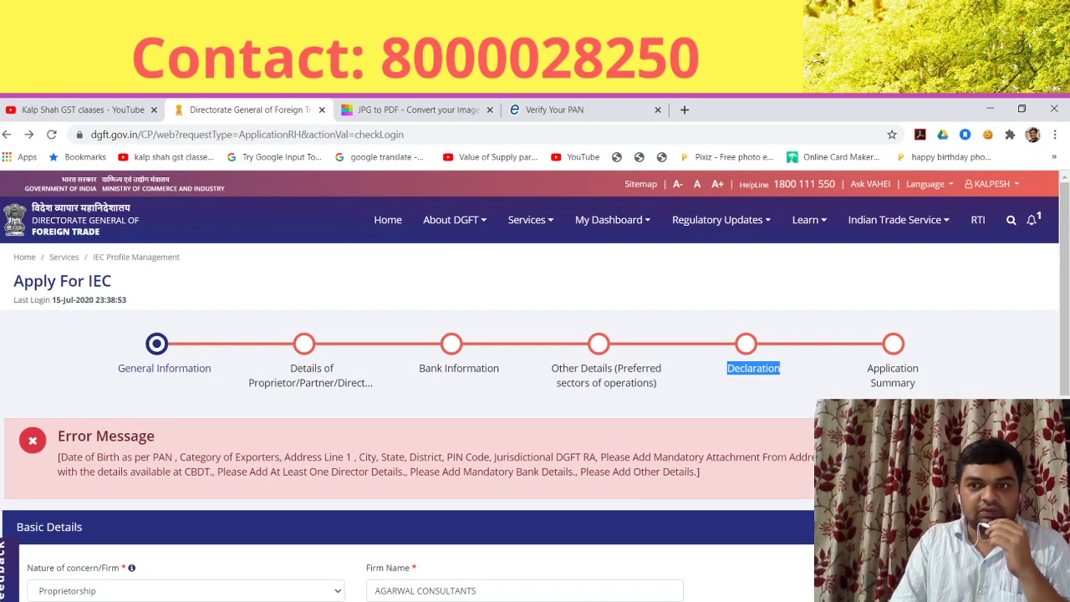
pyautogui.scroll(-2, 535, 385)
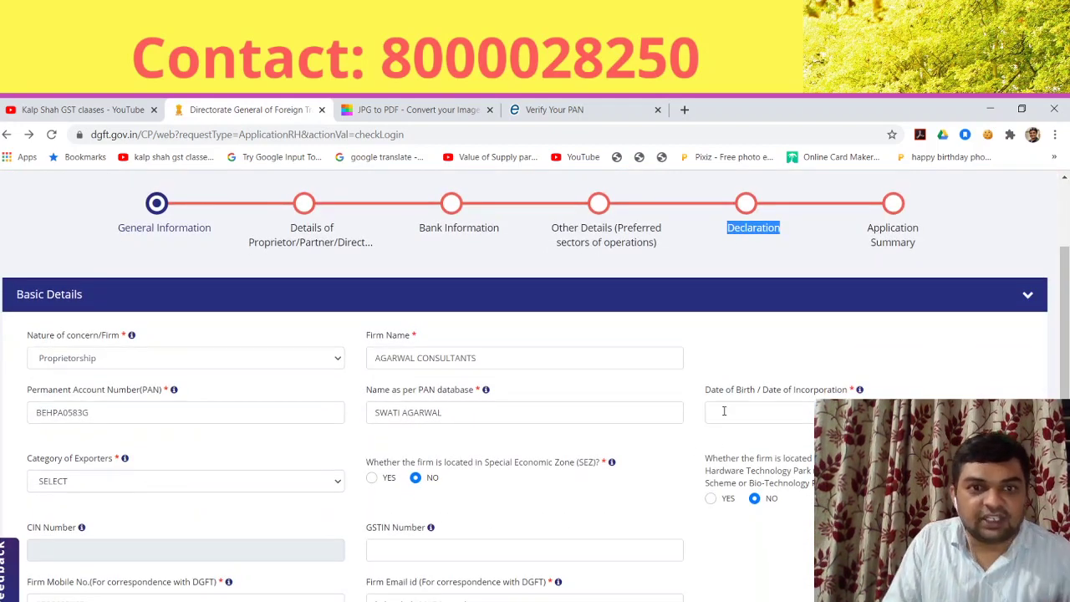
pyautogui.click(807, 411)
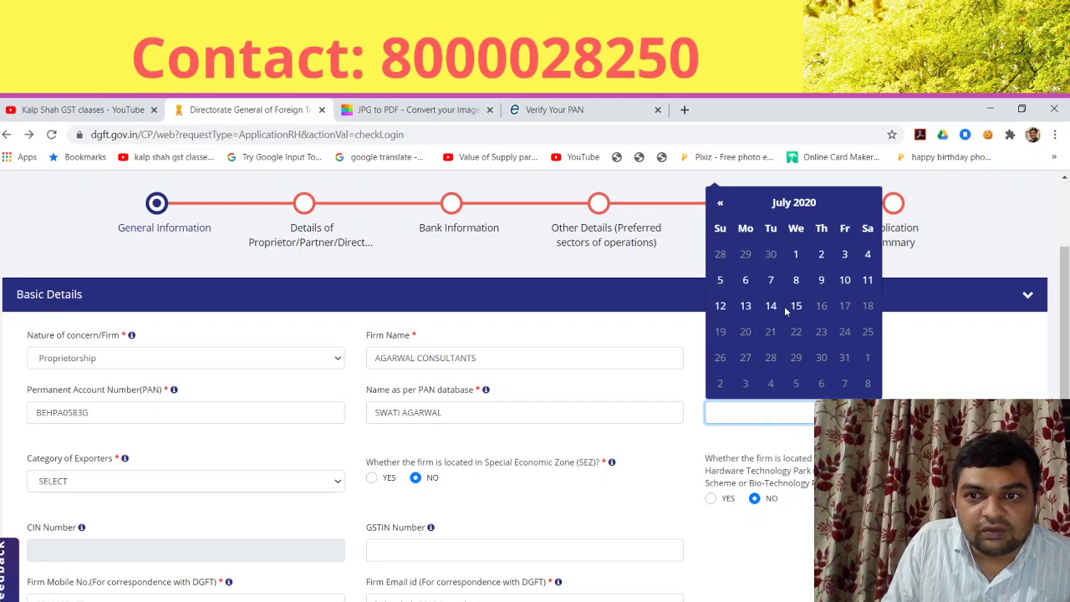
pyautogui.click(779, 211)
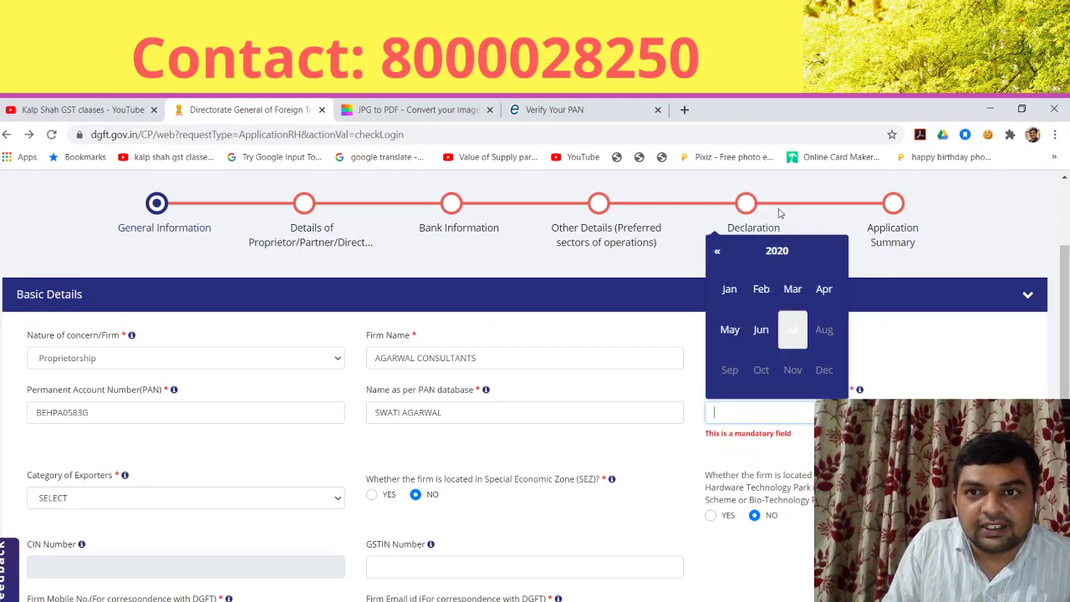
pyautogui.click(765, 253)
pyautogui.click(716, 253)
pyautogui.click(717, 252)
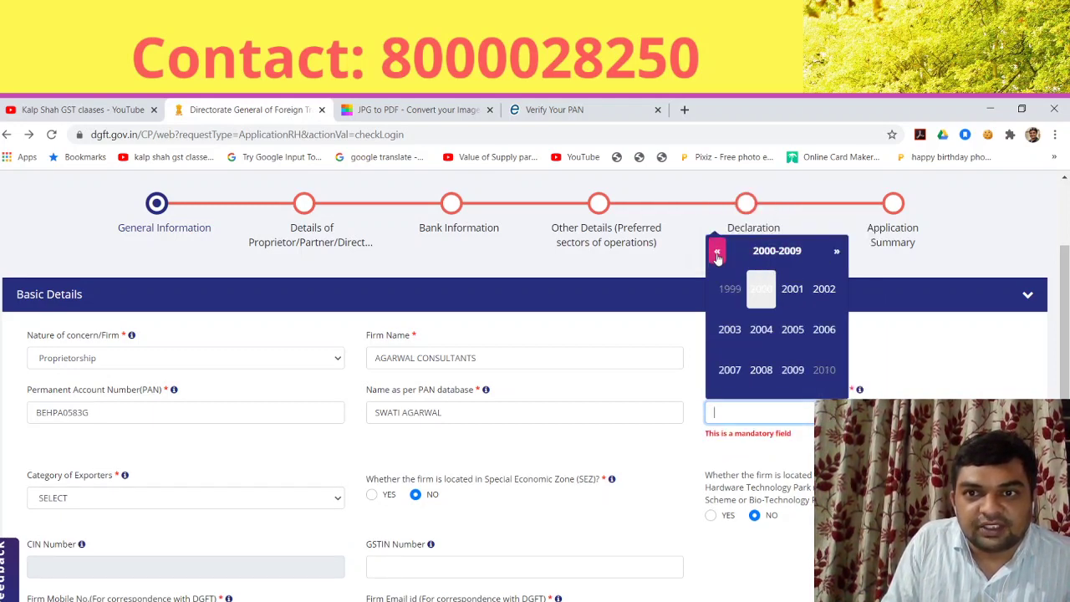
pyautogui.click(717, 253)
pyautogui.click(716, 252)
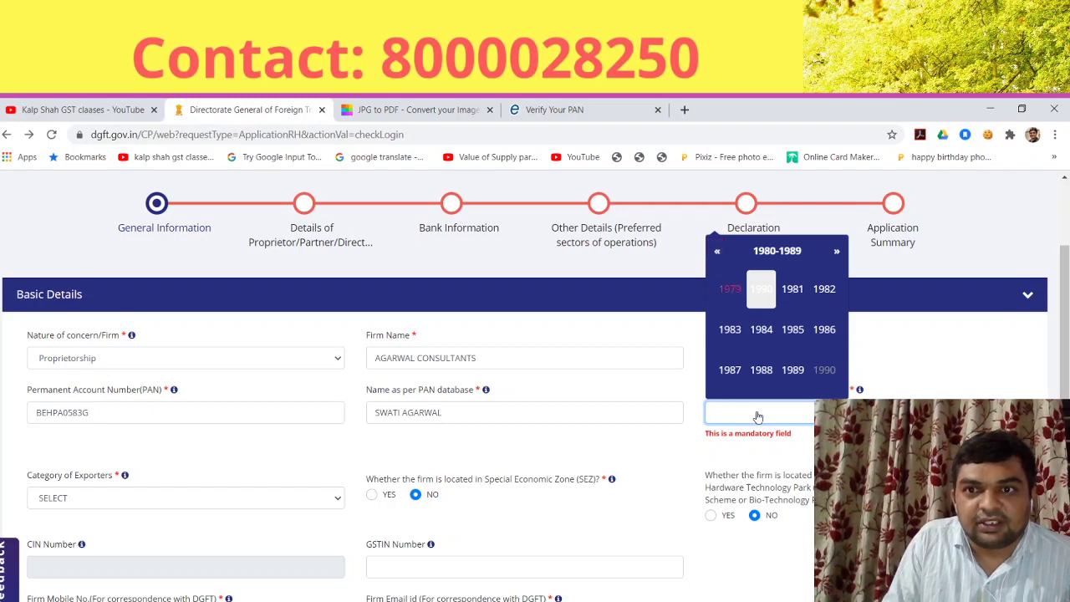
pyautogui.click(762, 373)
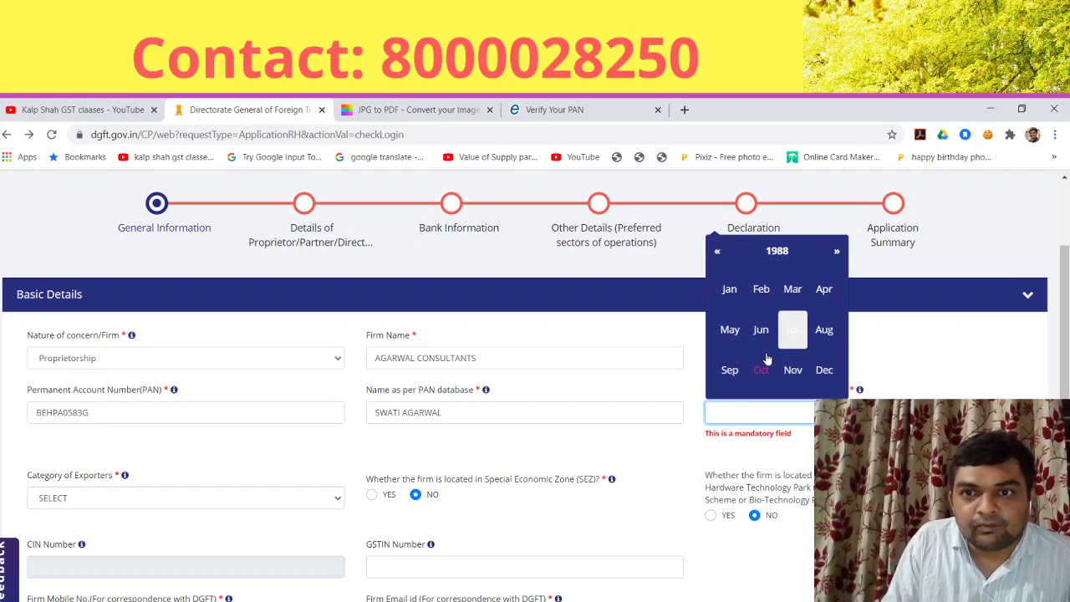
pyautogui.click(731, 292)
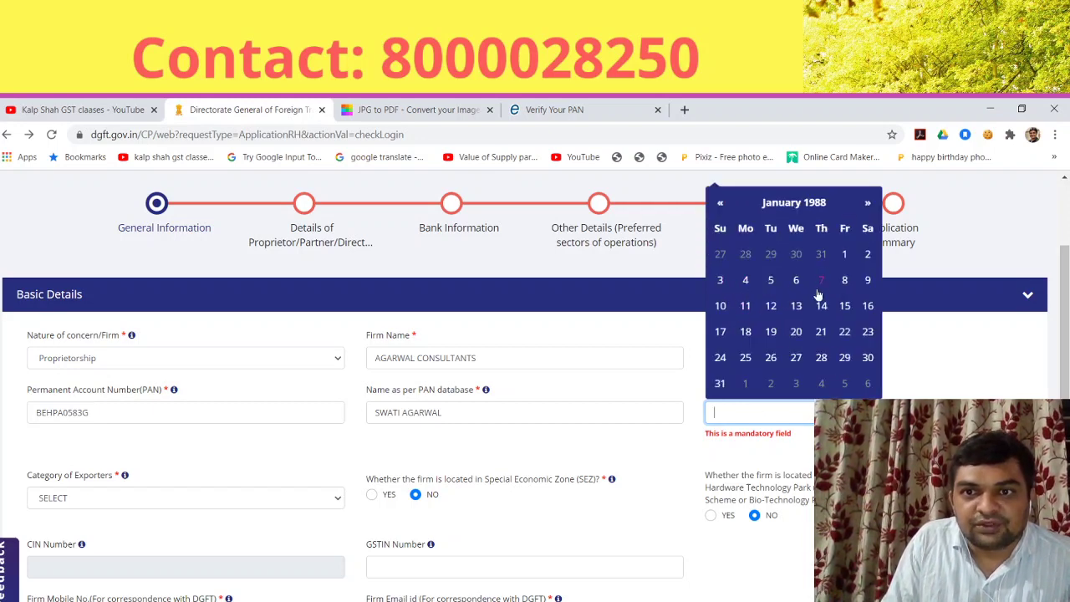
pyautogui.click(844, 282)
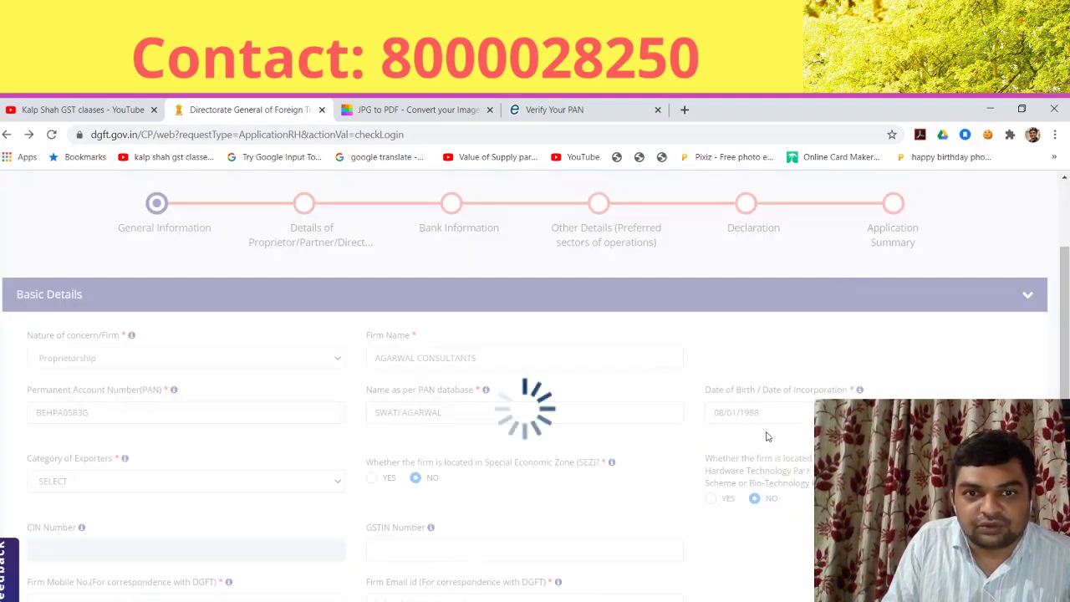
pyautogui.scroll(-1, 493, 548)
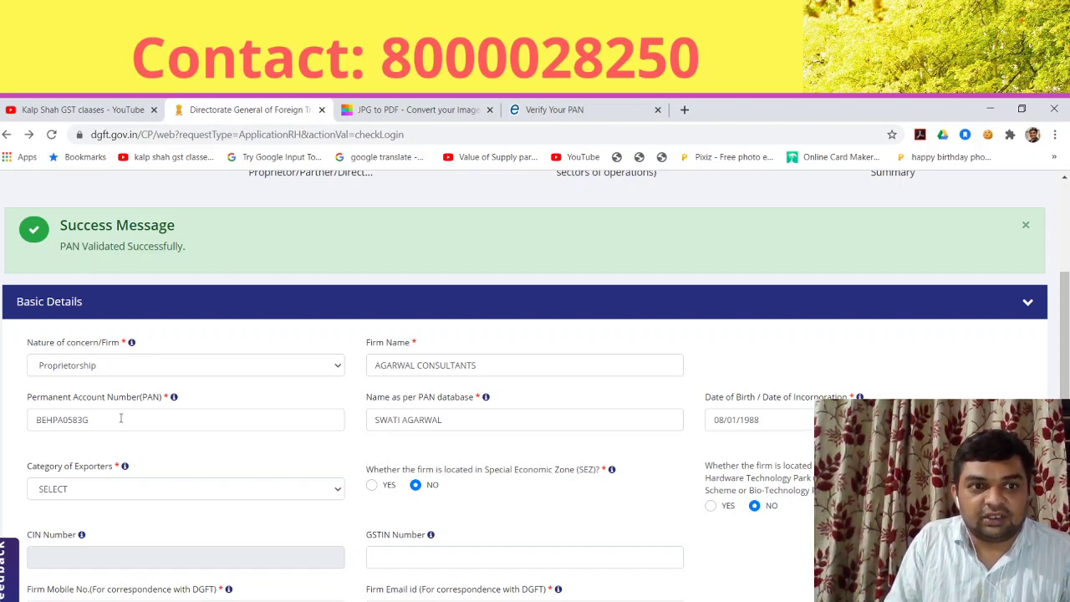
# Step: Set Category of Exporters to Merchant Exporter, leaving SEZ and EOU at No
pyautogui.scroll(-1, 356, 465)
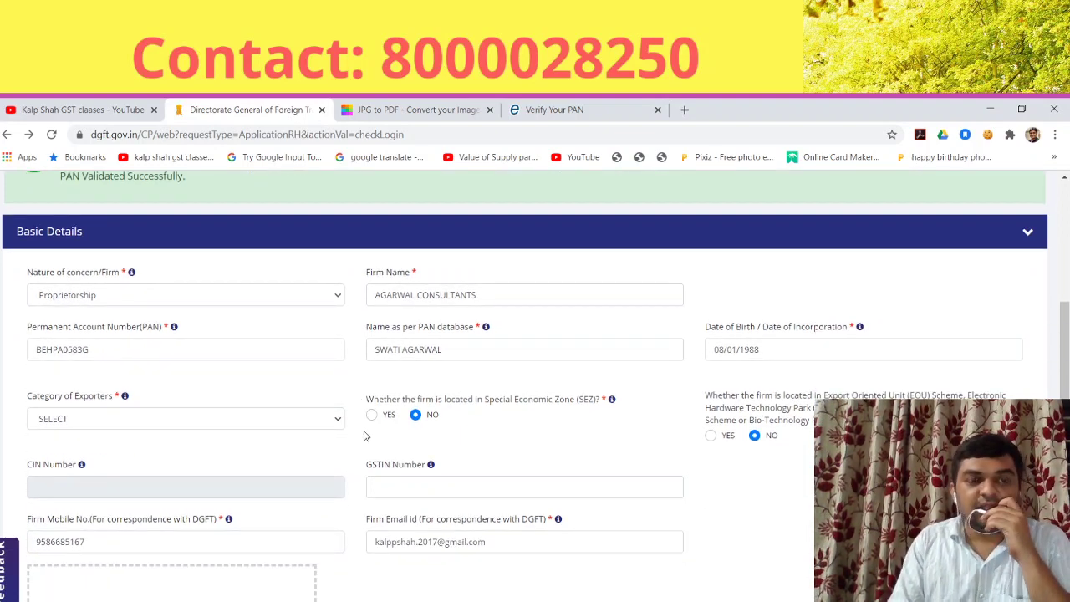
pyautogui.click(166, 416)
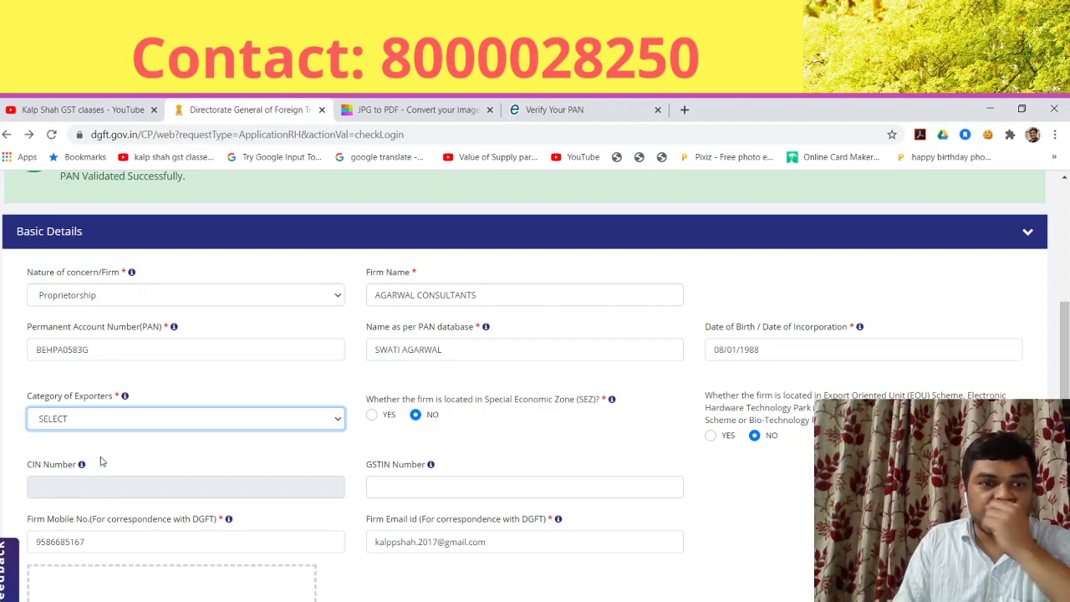
pyautogui.click(101, 451)
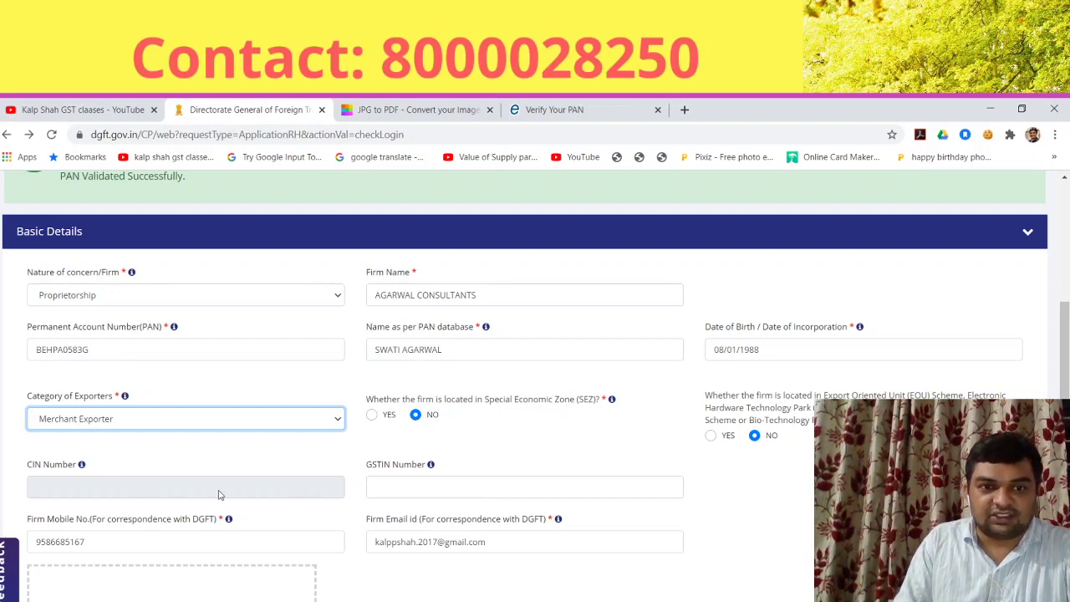
pyautogui.click(419, 486)
pyautogui.scroll(-1, 492, 490)
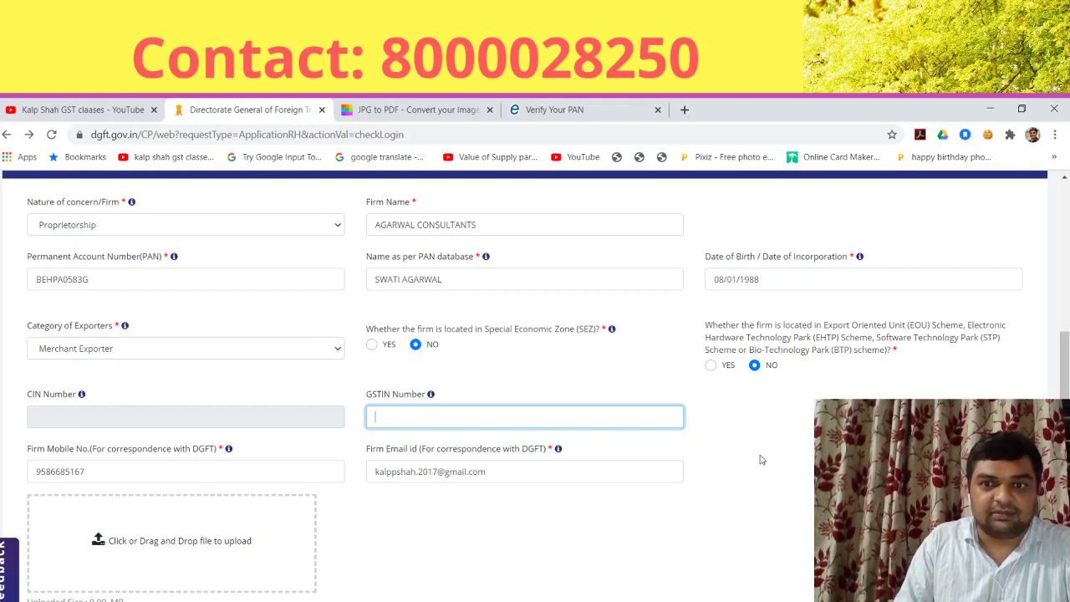
pyautogui.scroll(-1, 760, 460)
pyautogui.scroll(-1, 534, 376)
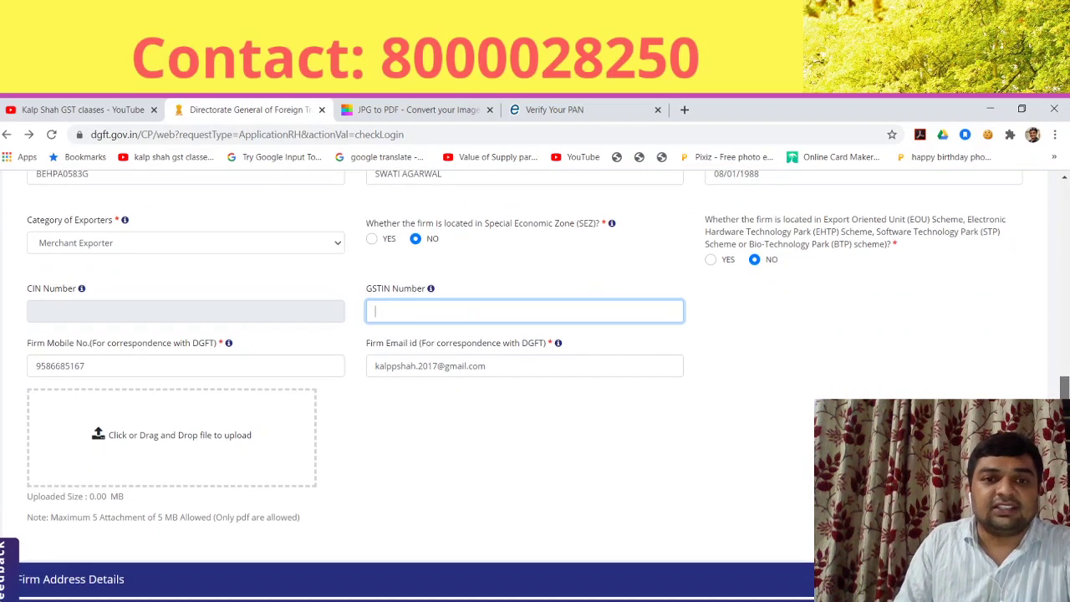
# Step: Upload the PAN card PDF to Basic Details and expand Firm Address Details
pyautogui.click(196, 452)
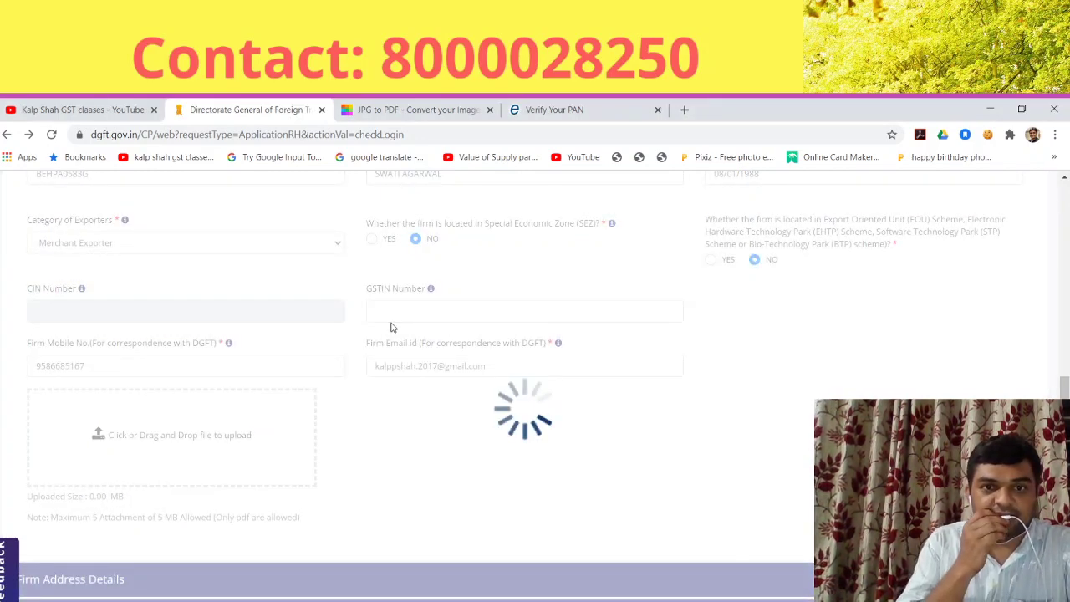
pyautogui.scroll(-3, 329, 449)
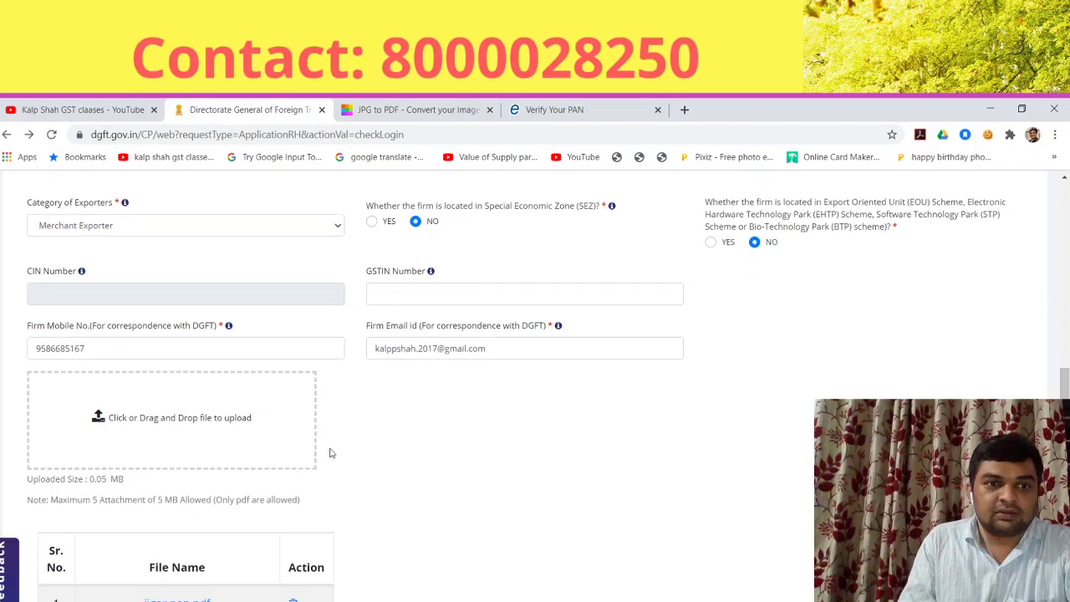
pyautogui.click(153, 471)
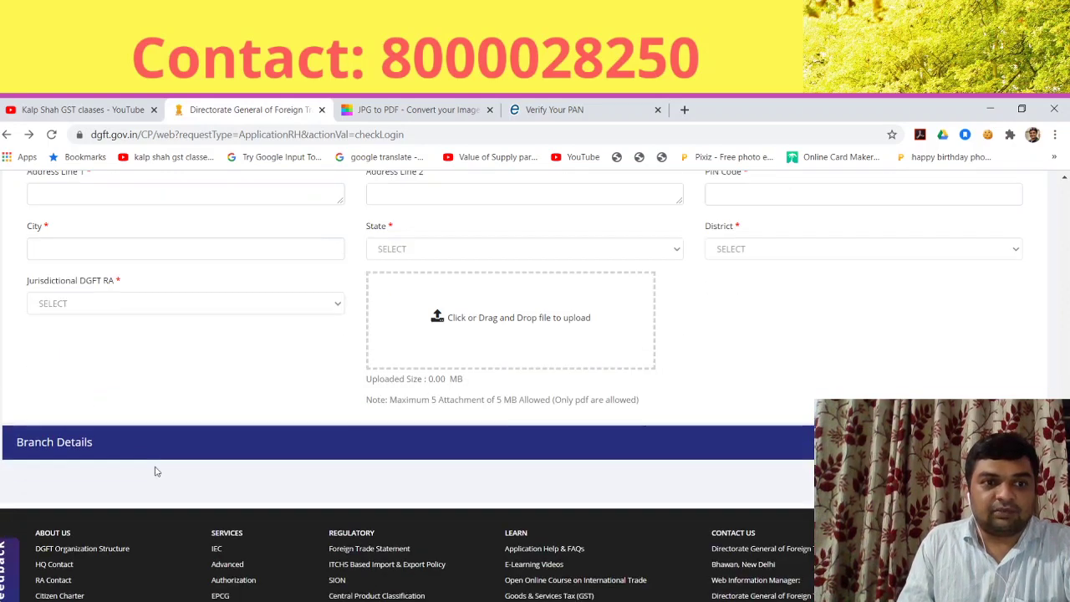
pyautogui.scroll(2, 194, 454)
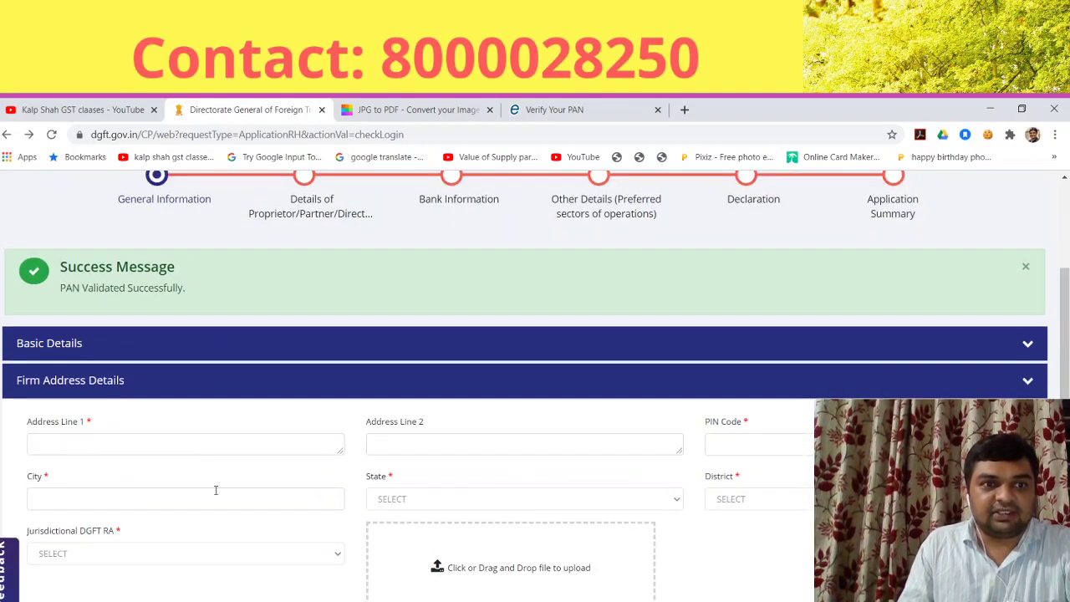
# Step: Fill in the firm's address, PIN code, state, district and jurisdictional RA
pyautogui.scroll(-1, 216, 490)
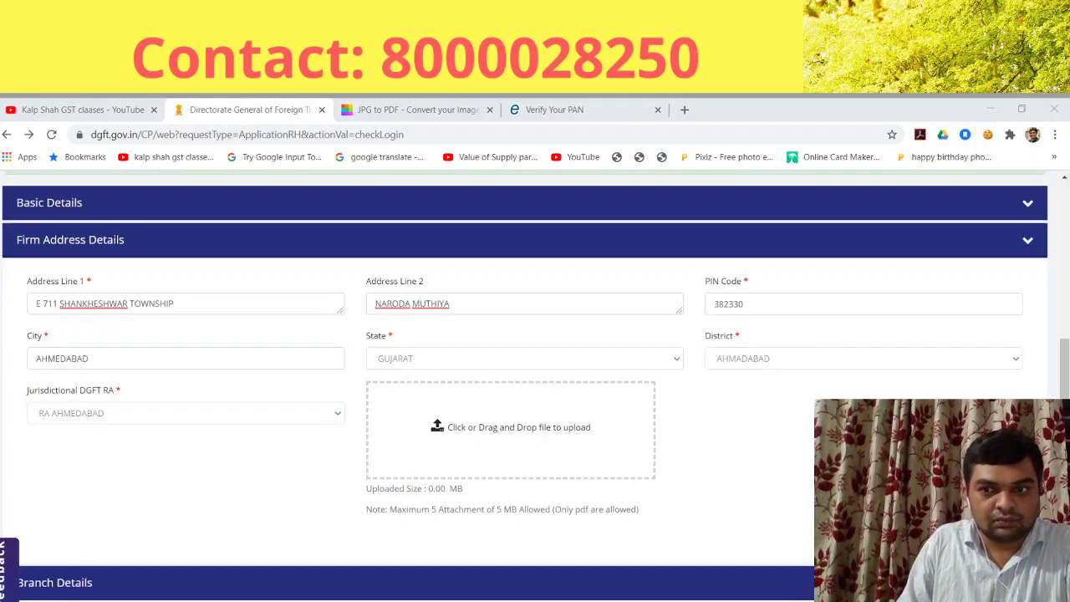
pyautogui.click(759, 386)
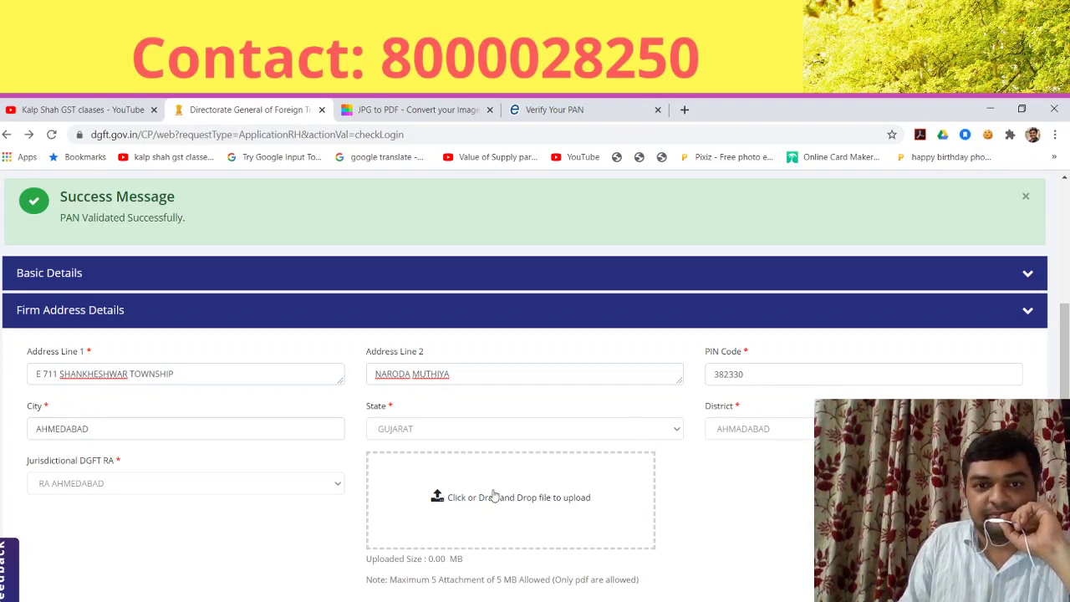
pyautogui.scroll(-2, 506, 491)
pyautogui.scroll(2, 513, 486)
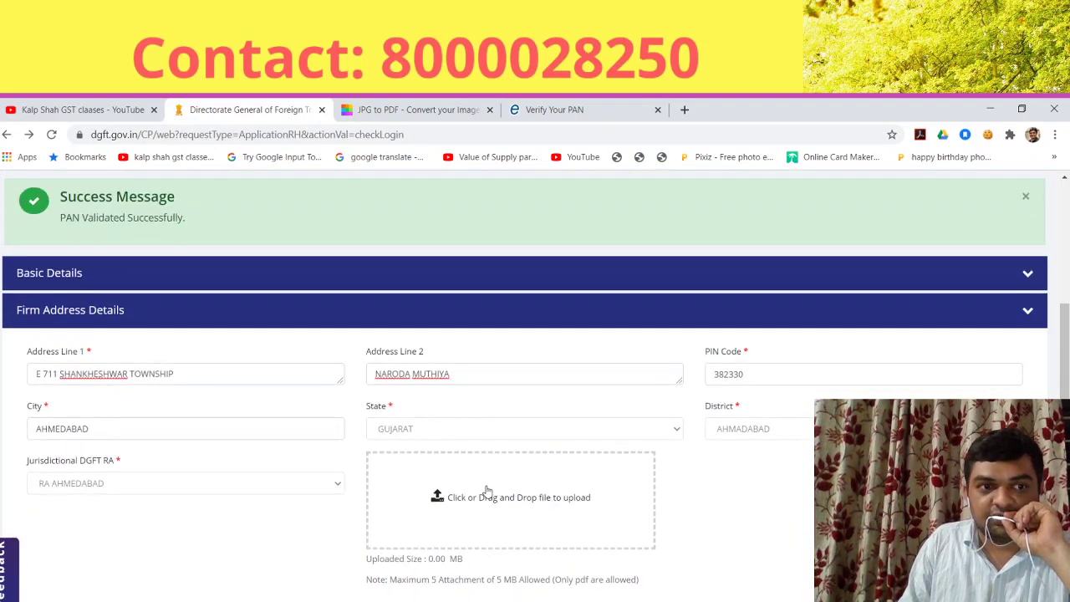
pyautogui.scroll(1, 236, 438)
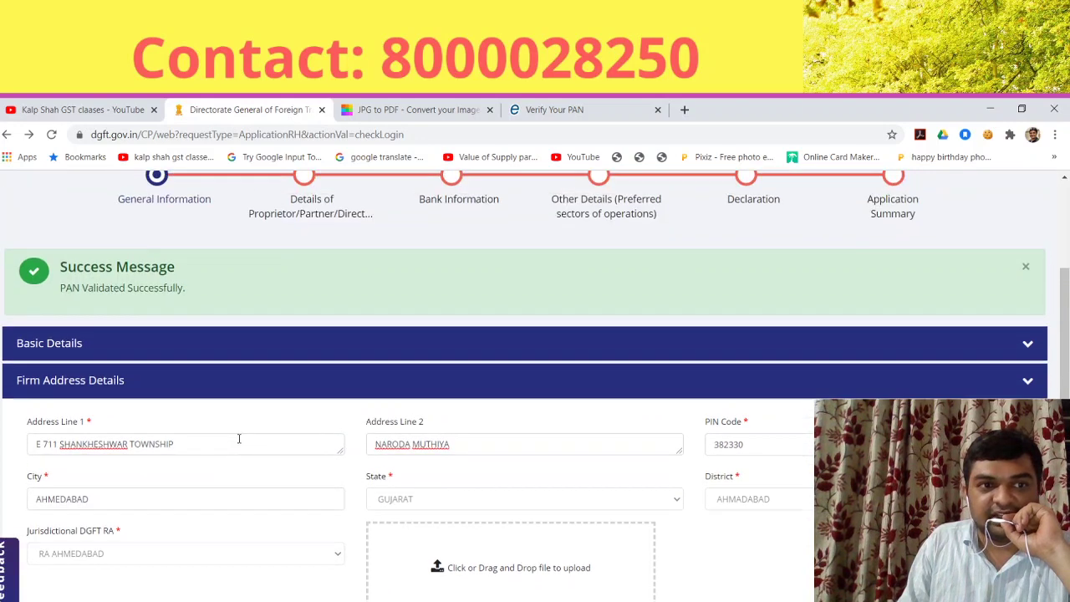
pyautogui.scroll(-2, 234, 451)
# Step: Upload the Aadhaar card PDF as the firm's address proof
pyautogui.click(515, 466)
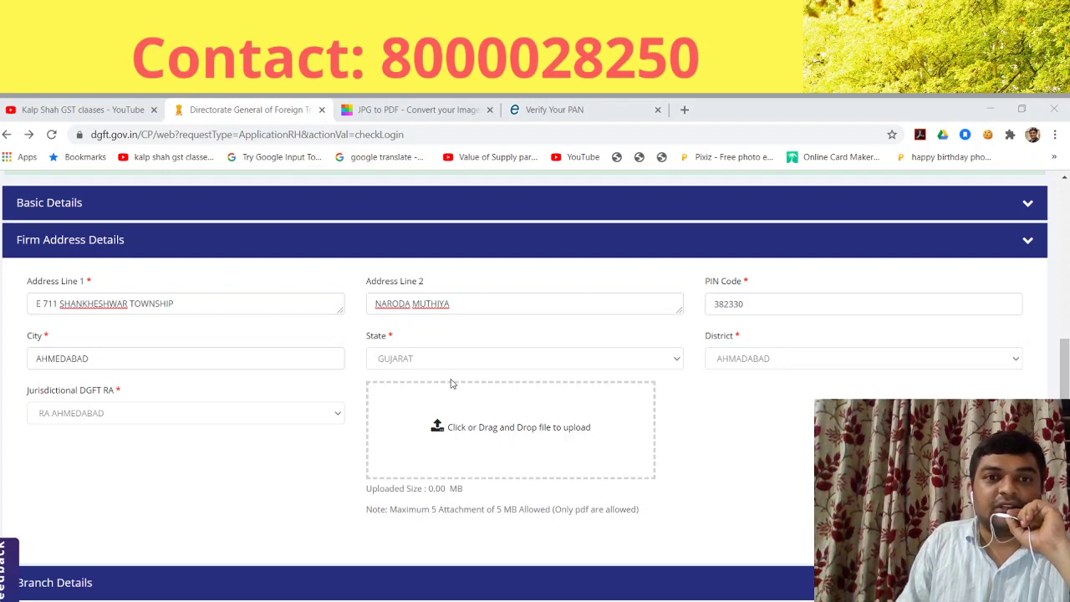
pyautogui.press('Return')
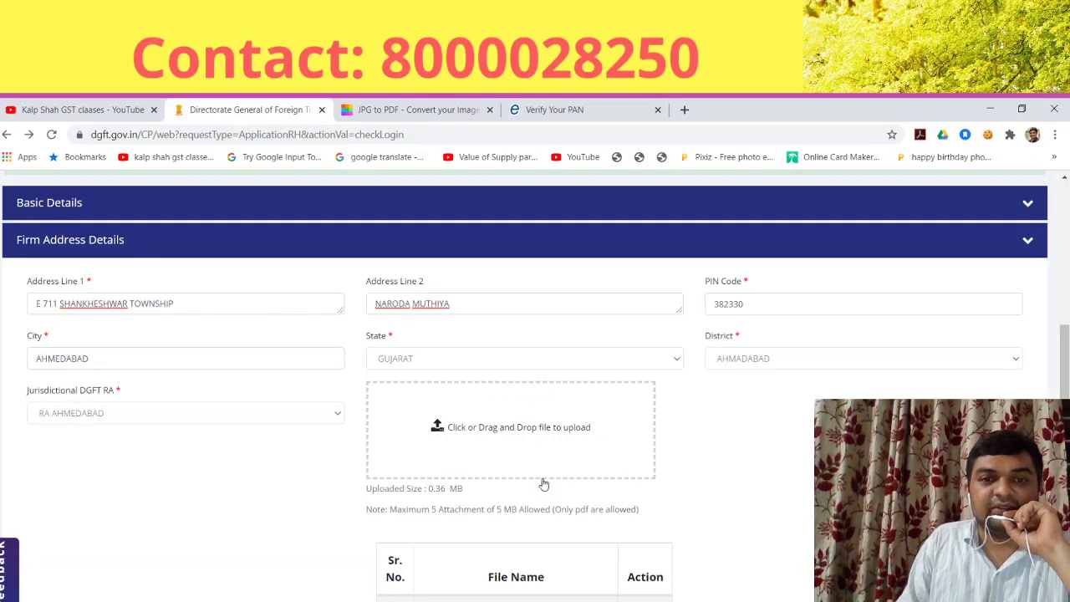
pyautogui.scroll(-2, 543, 483)
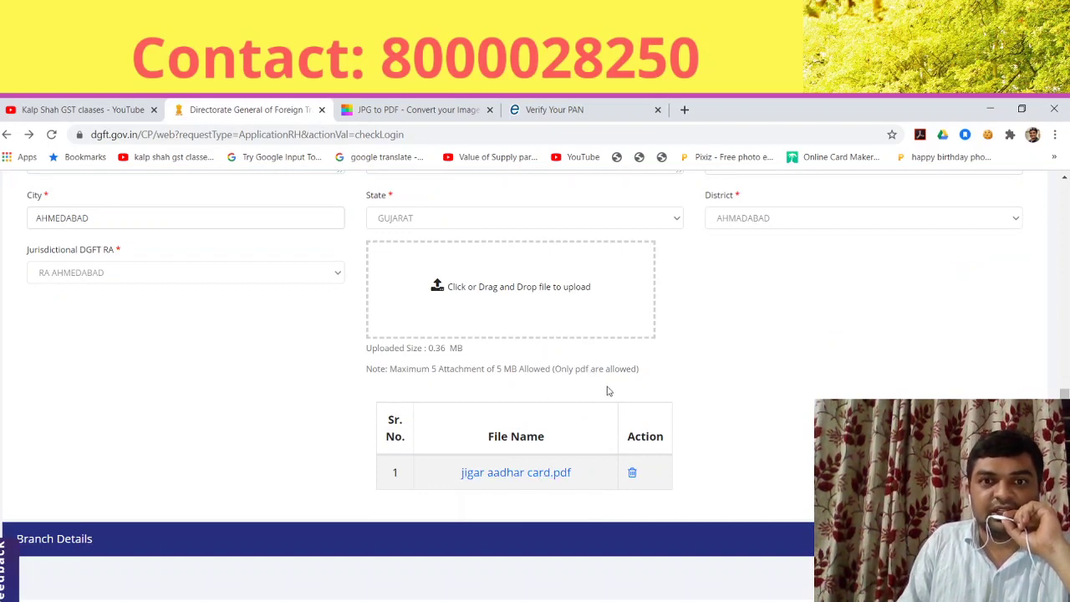
pyautogui.scroll(-1, 605, 434)
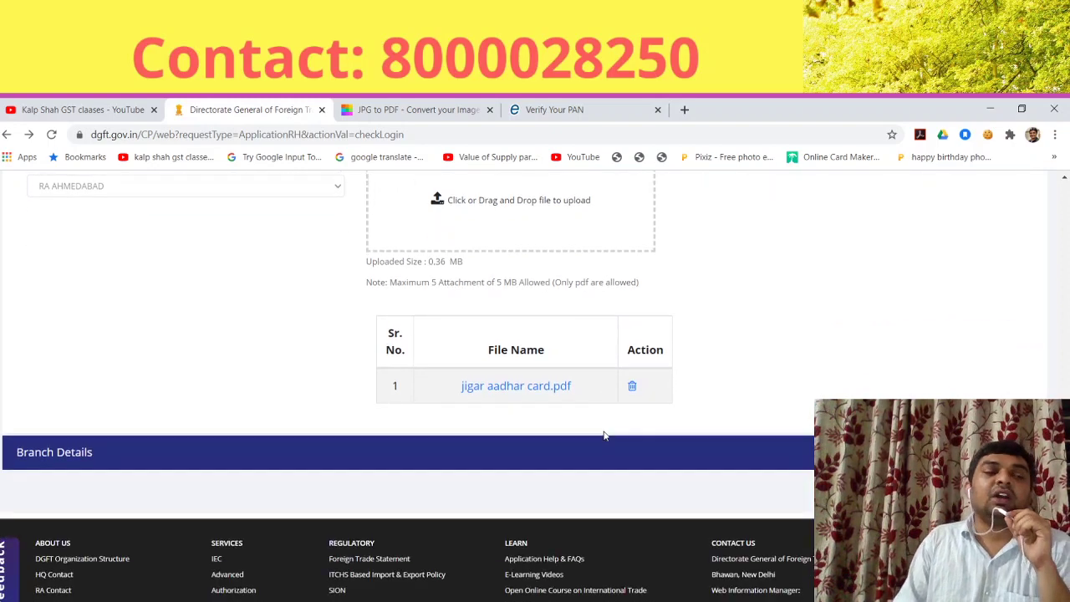
pyautogui.scroll(3, 604, 434)
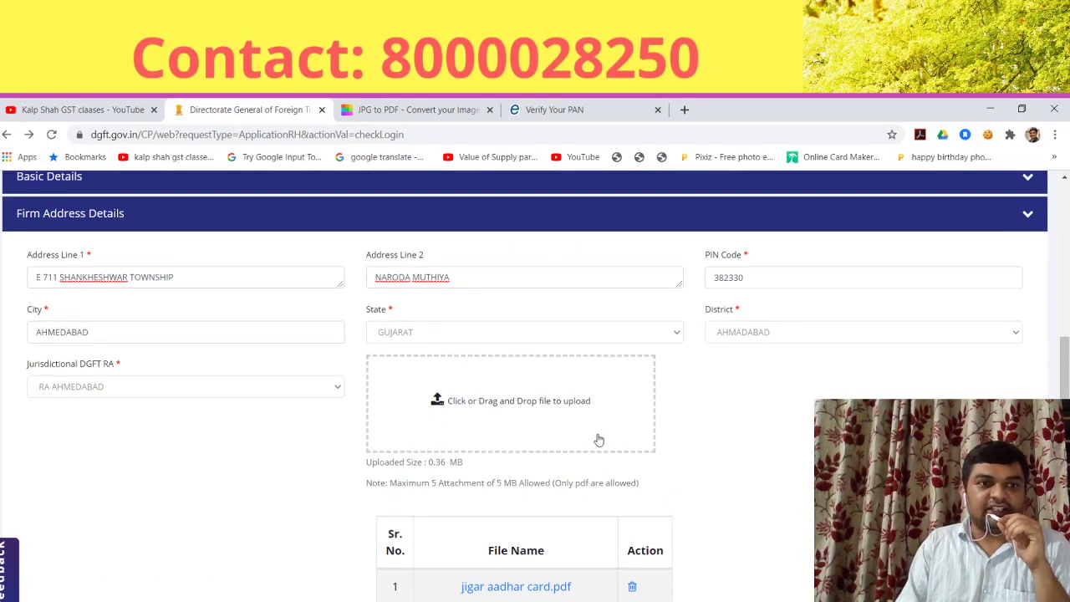
pyautogui.scroll(-3, 563, 535)
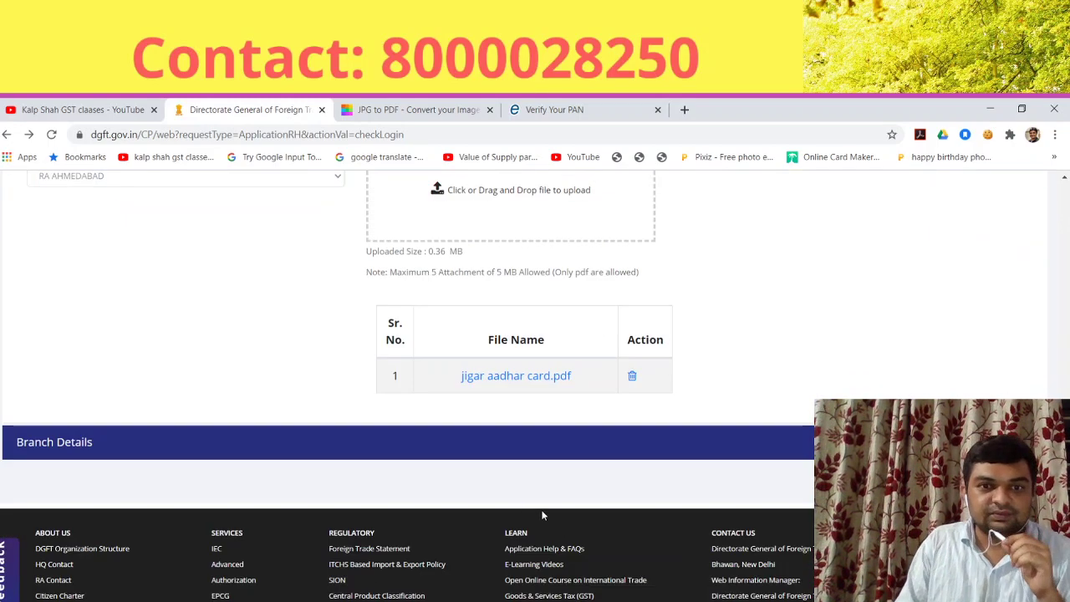
pyautogui.click(526, 446)
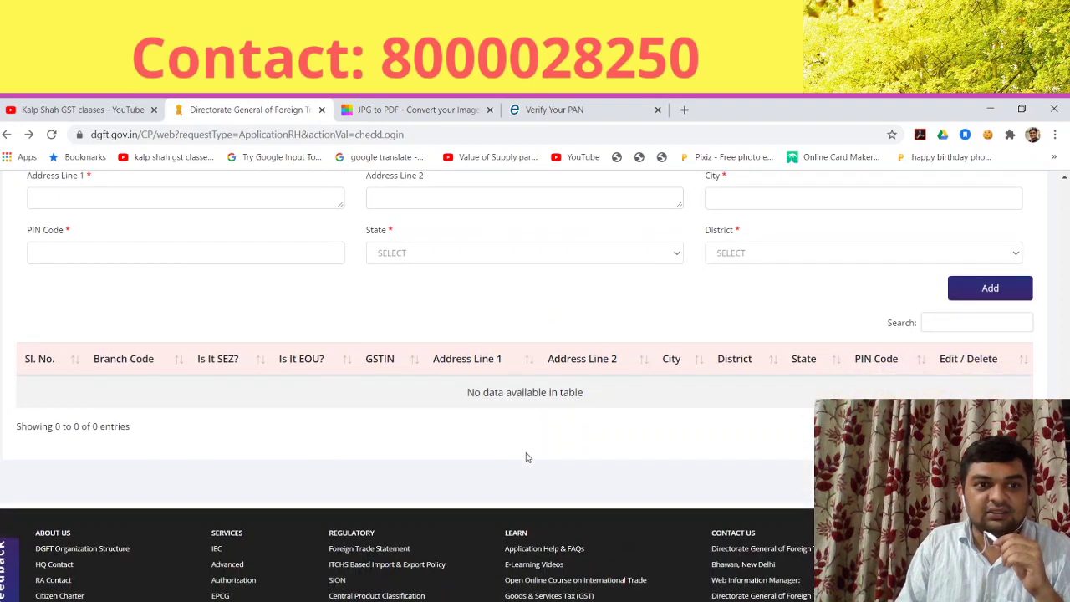
# Step: Enter the branch's first and second address lines
pyautogui.scroll(2, 526, 457)
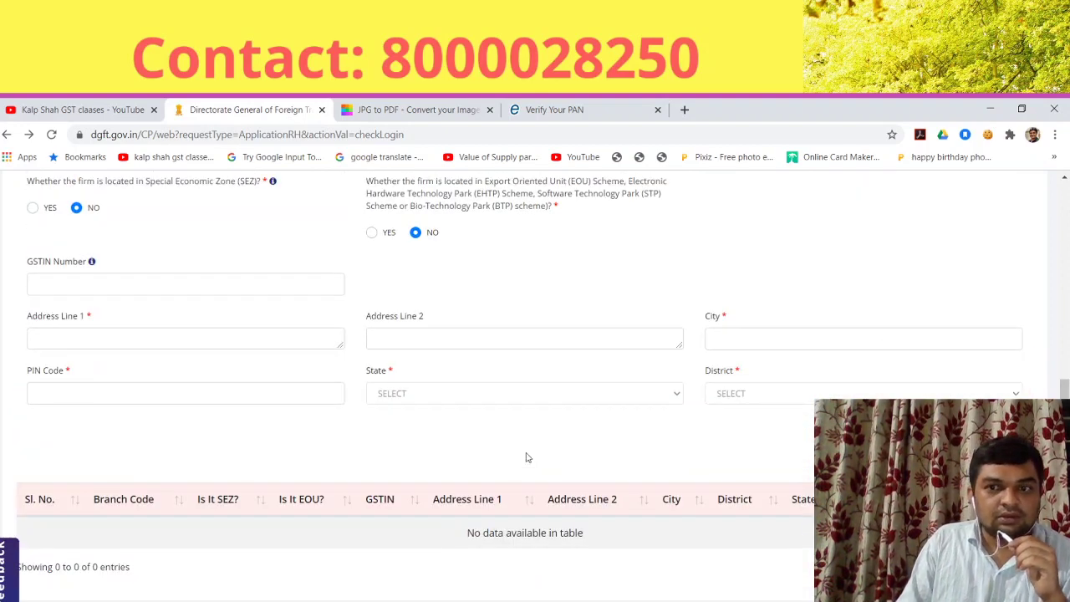
pyautogui.scroll(2, 526, 457)
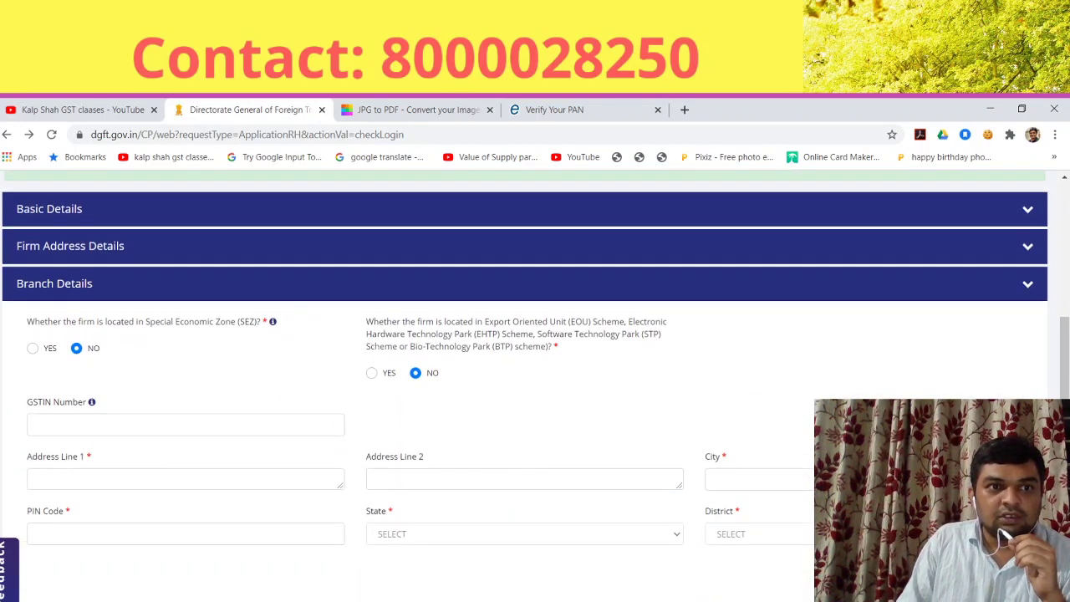
pyautogui.click(87, 433)
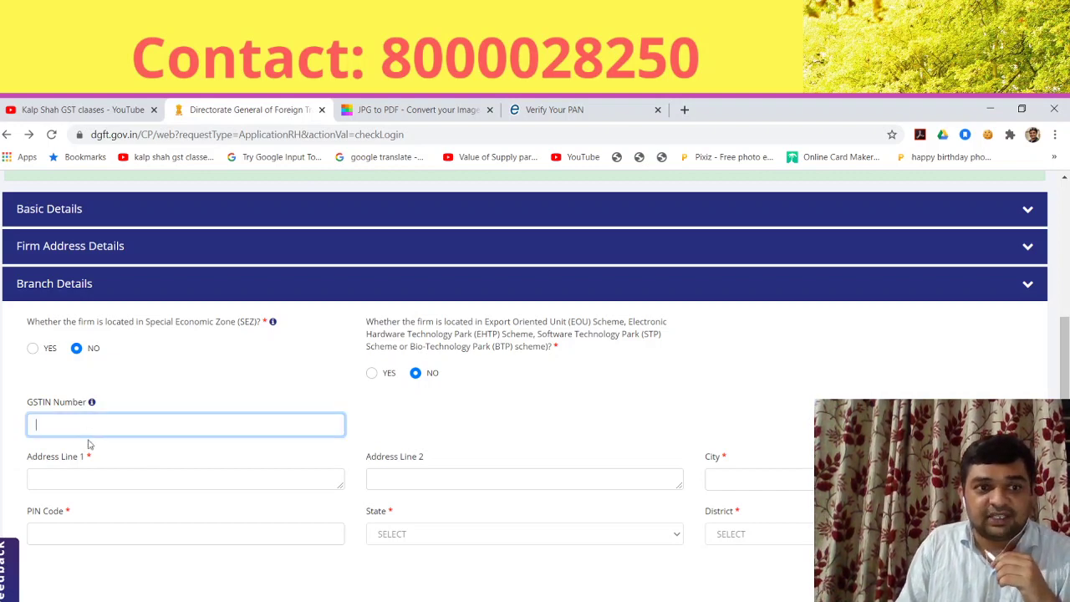
pyautogui.click(106, 474)
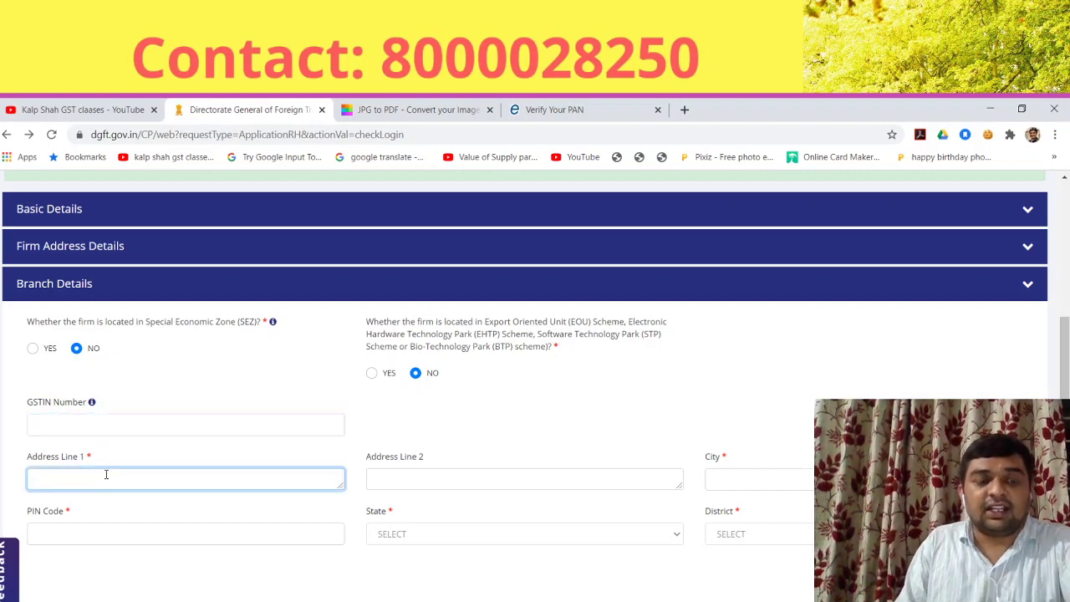
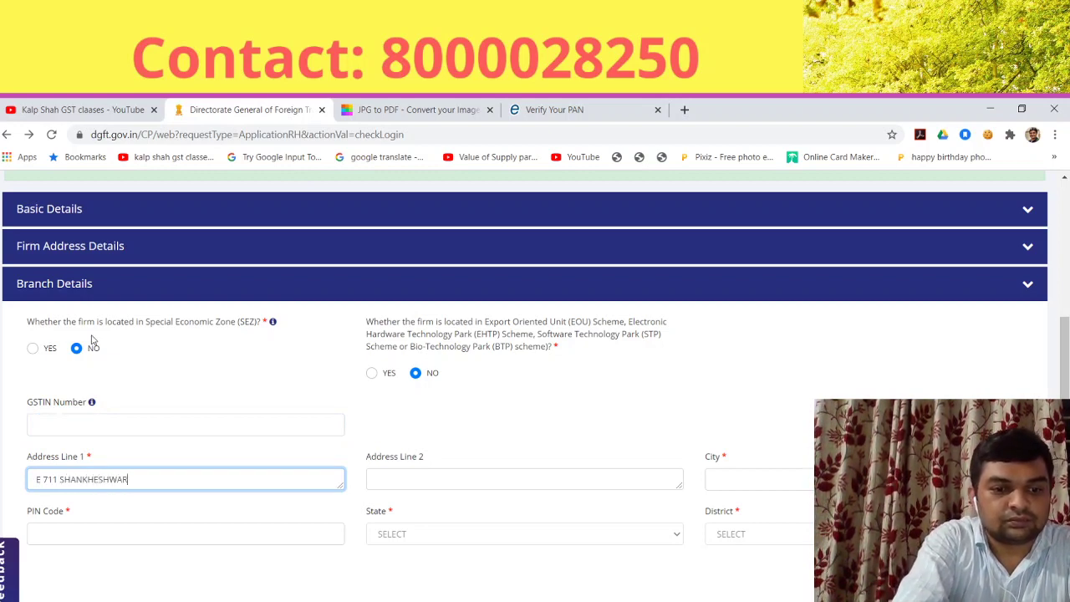
pyautogui.press('Tab')
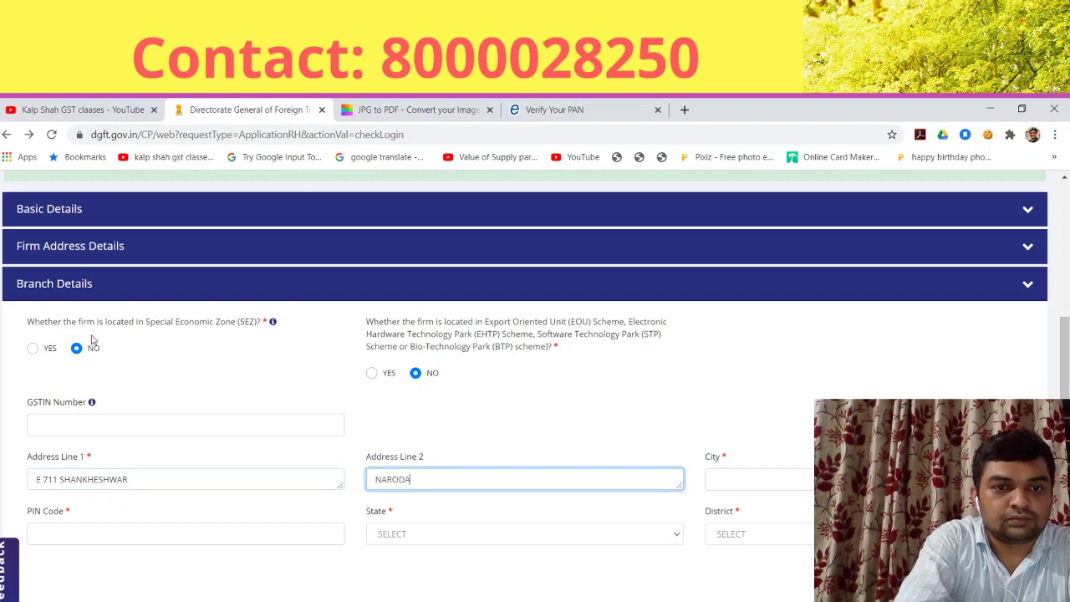
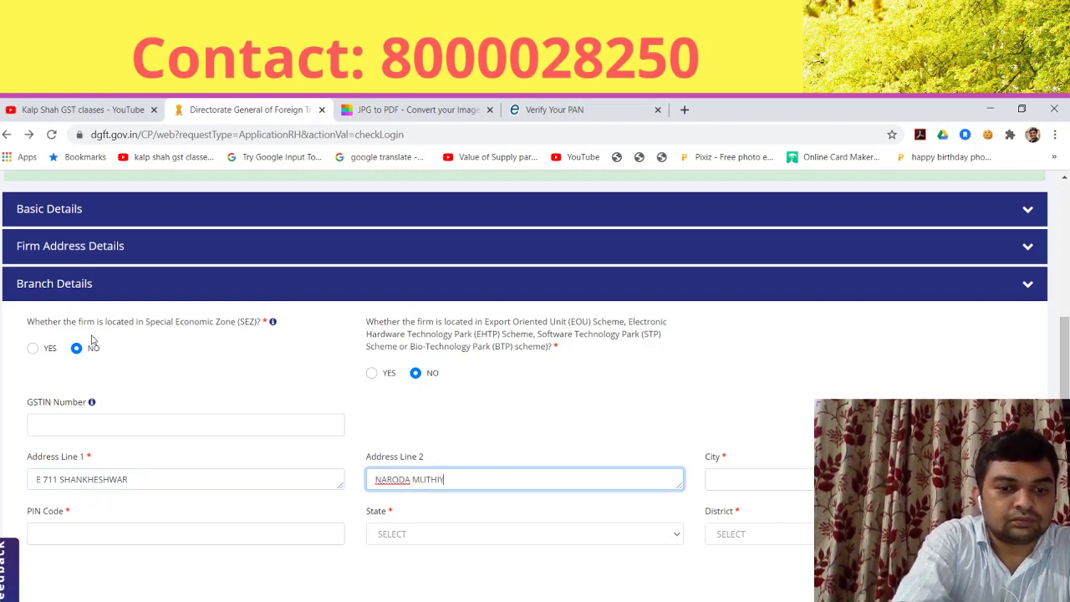
# Step: Set the branch city to Ahmedabad and its PIN so Gujarat and Ahmedabad district fill in
pyautogui.press('Tab')
pyautogui.write('AHMEDABAD')
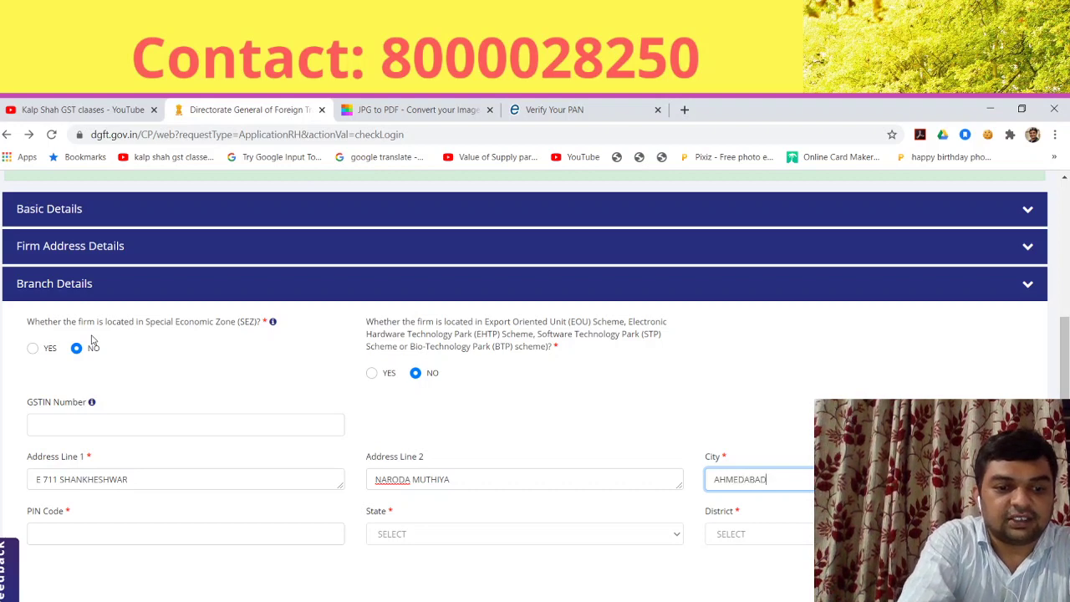
pyautogui.press('Tab')
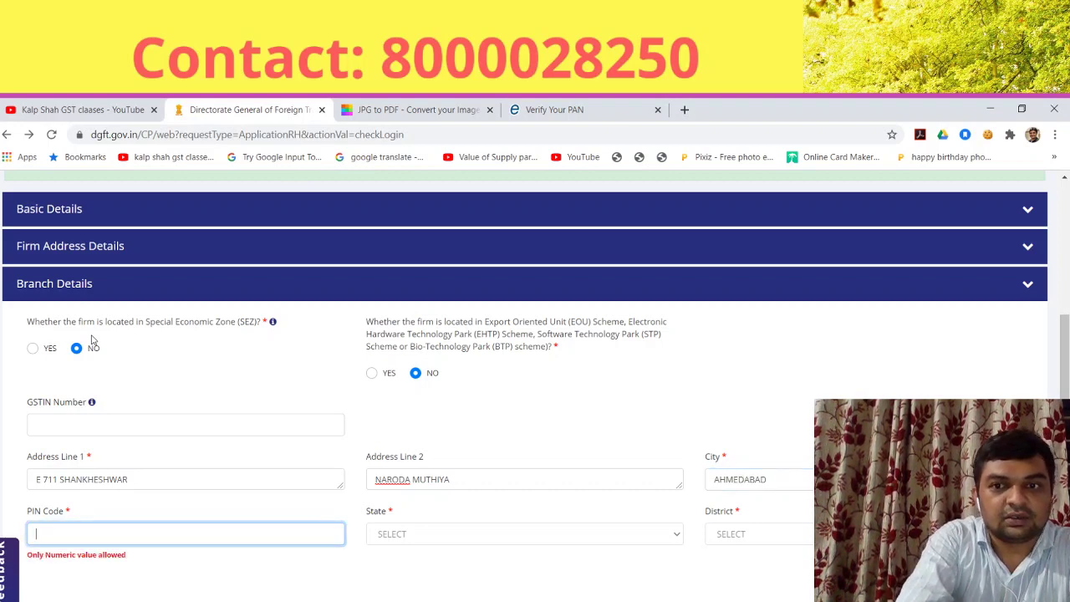
pyautogui.write('3')
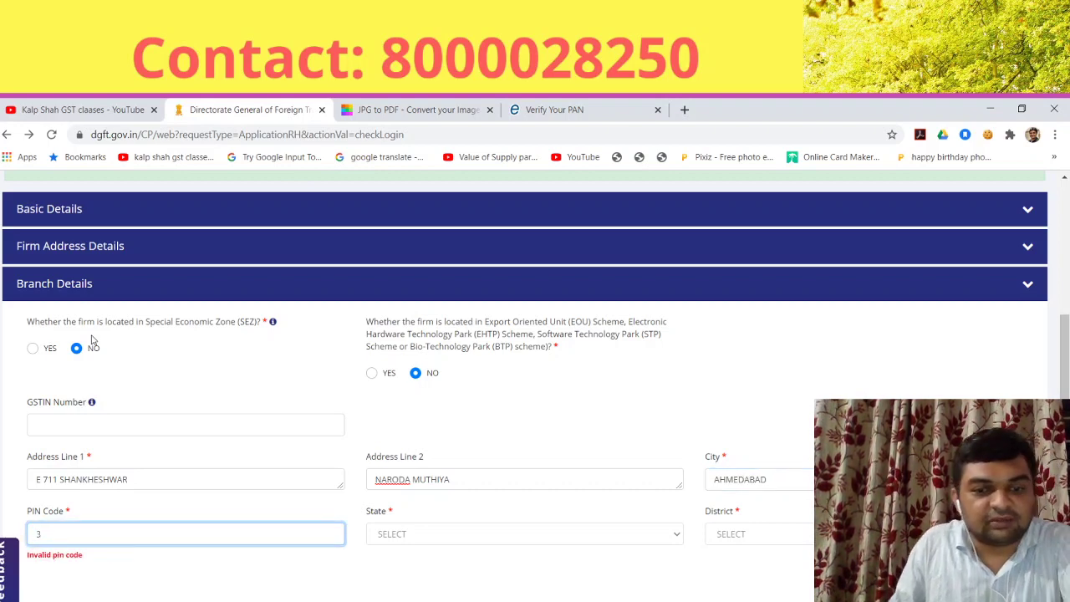
pyautogui.write('82')
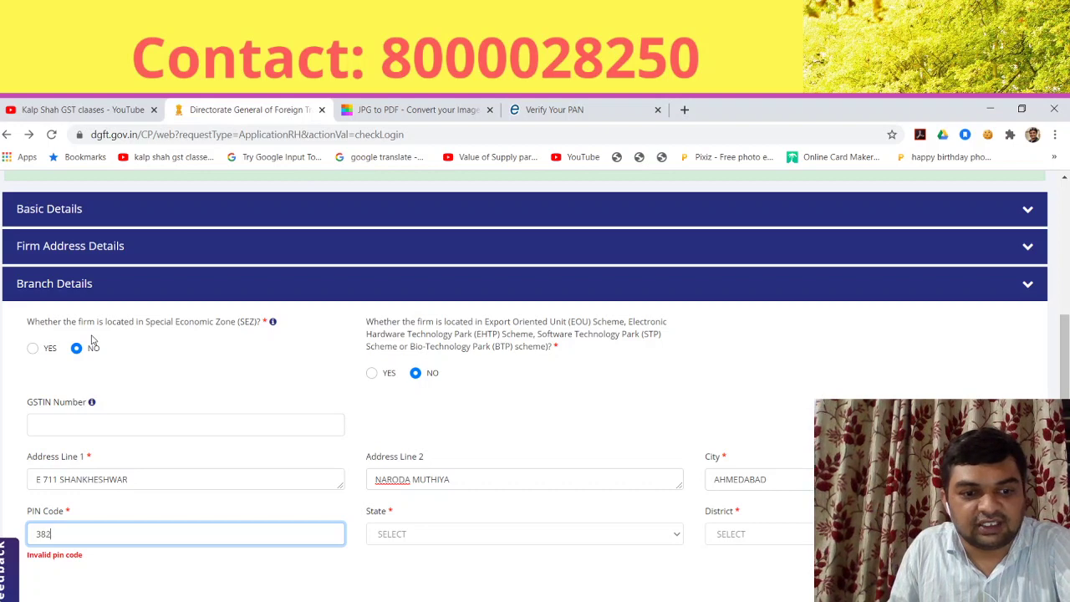
pyautogui.write('330')
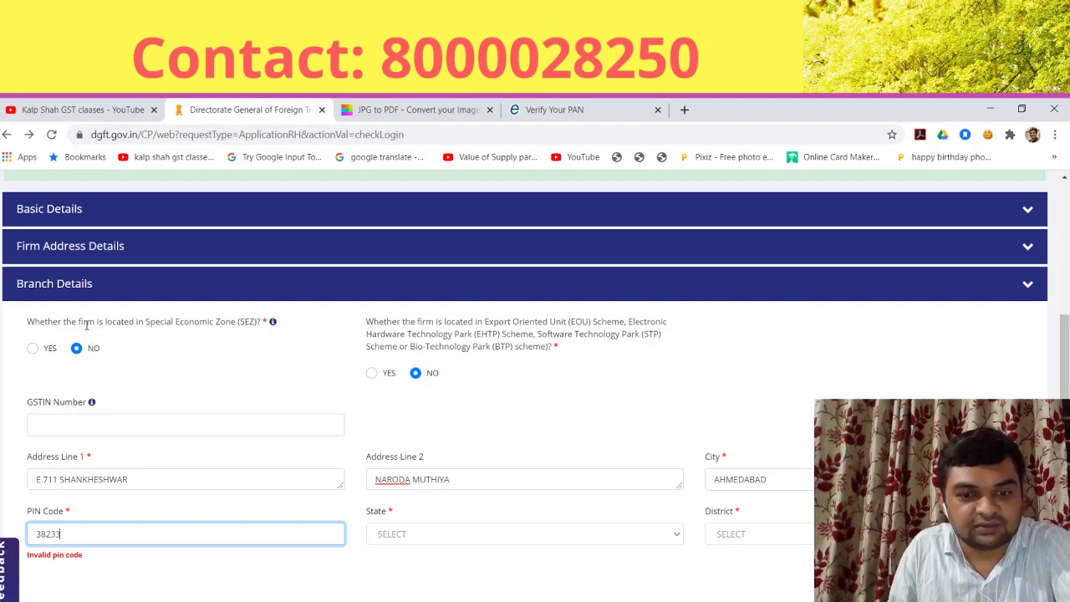
pyautogui.click(434, 589)
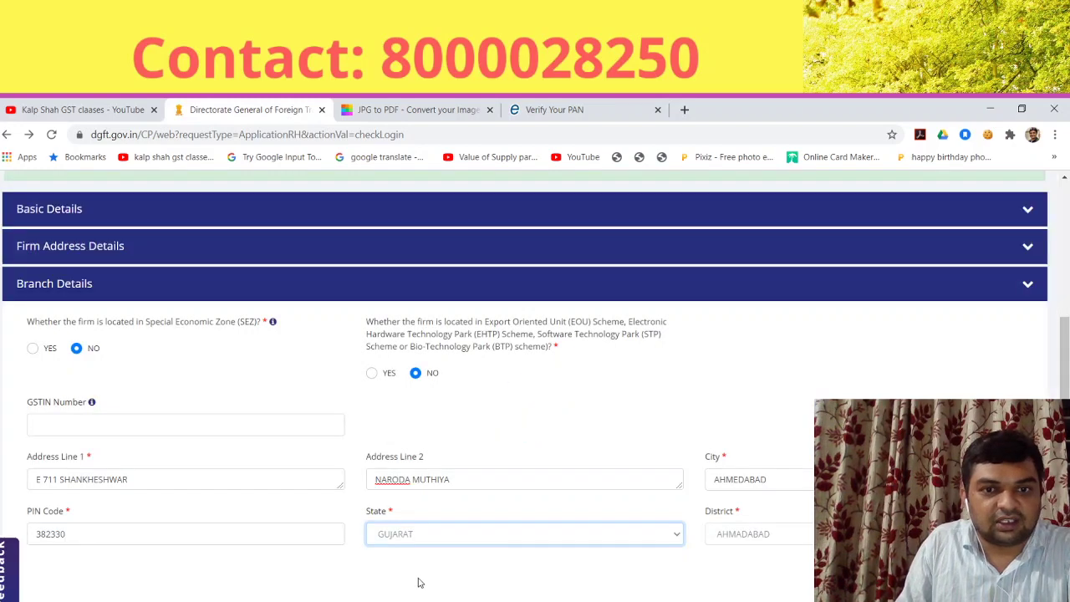
pyautogui.scroll(-2, 769, 487)
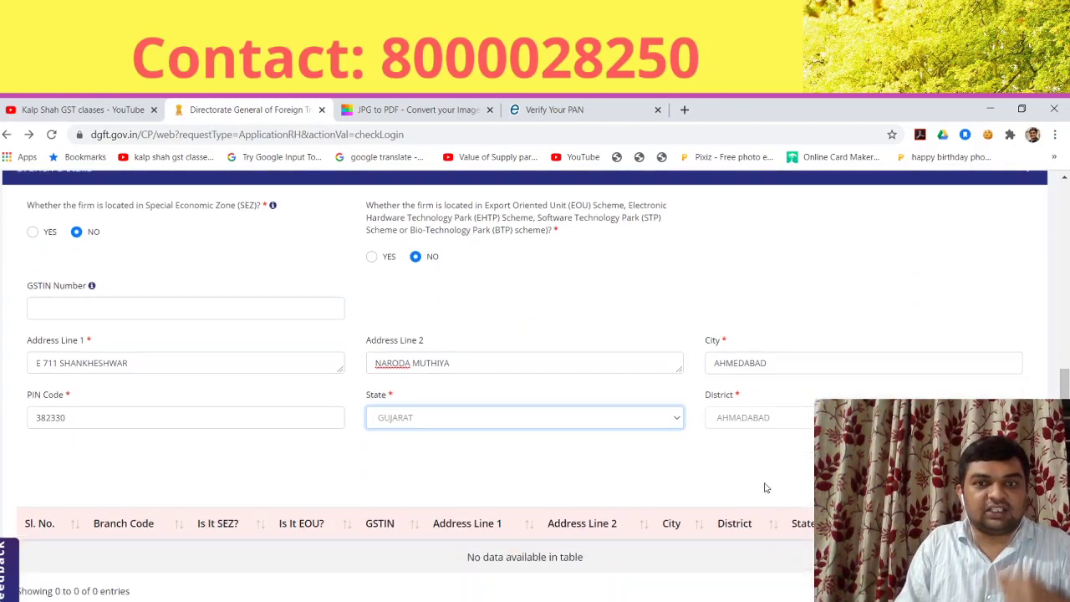
pyautogui.scroll(-2, 766, 487)
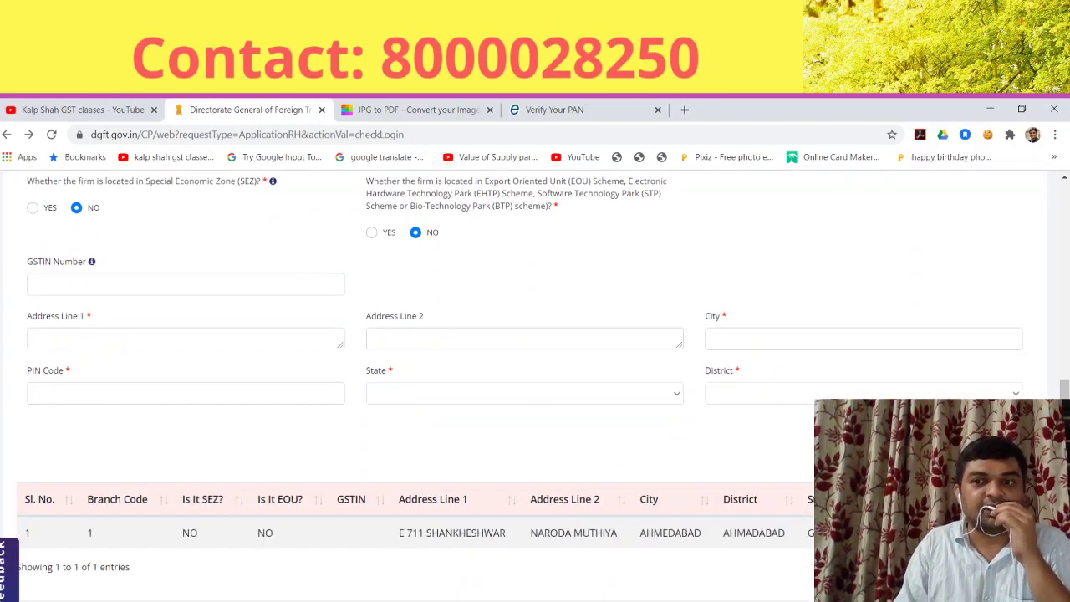
# Step: Save the draft via Save/Next and bring up the Details of Proprietor form
pyautogui.scroll(-2, 525, 384)
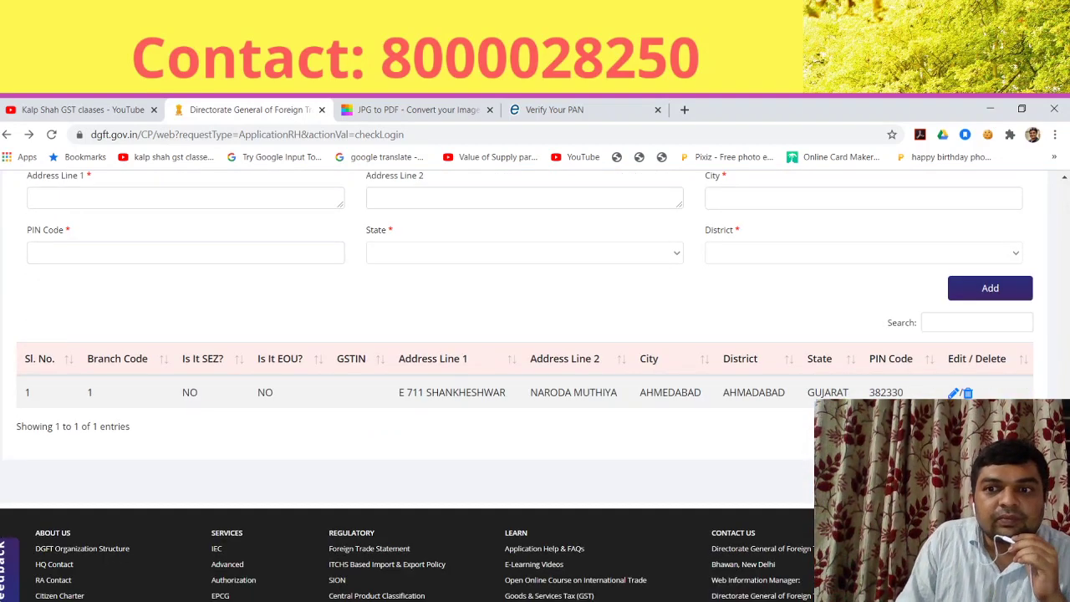
pyautogui.scroll(2, 797, 449)
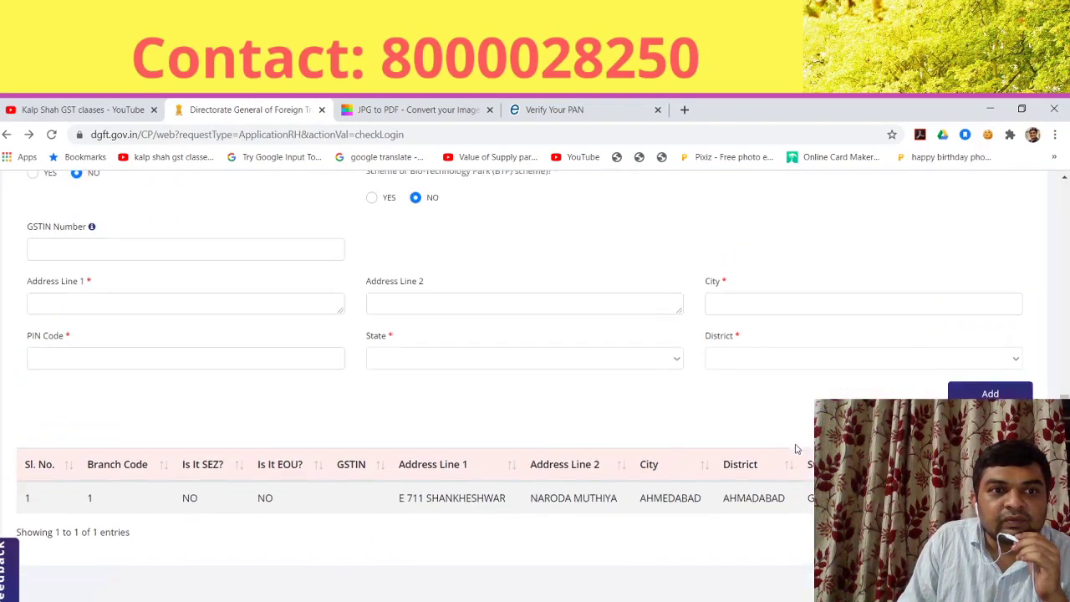
pyautogui.scroll(-2, 796, 449)
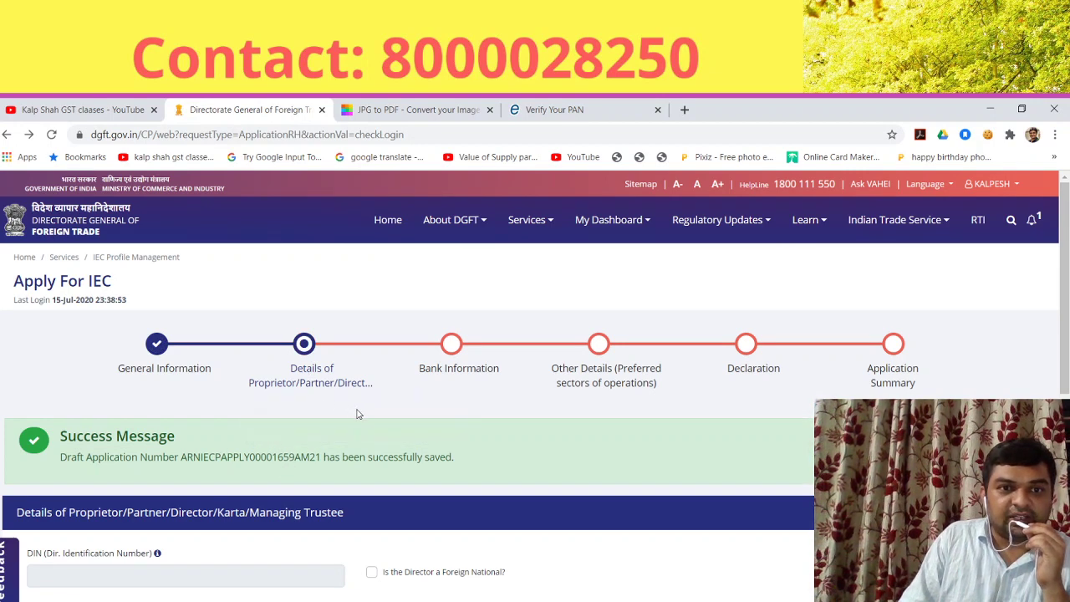
pyautogui.scroll(-8, 357, 416)
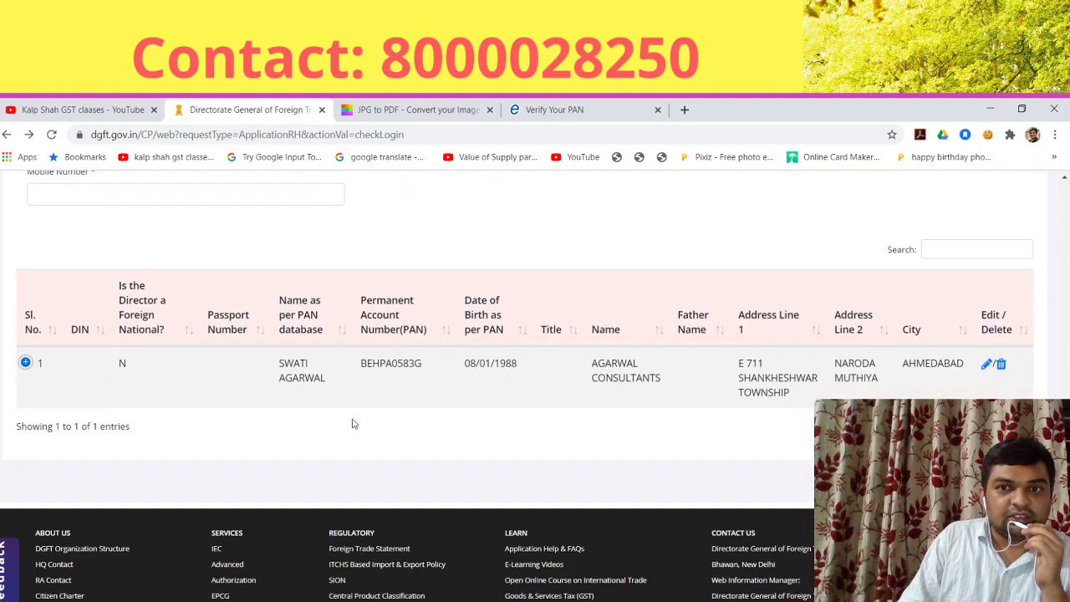
pyautogui.scroll(8, 353, 423)
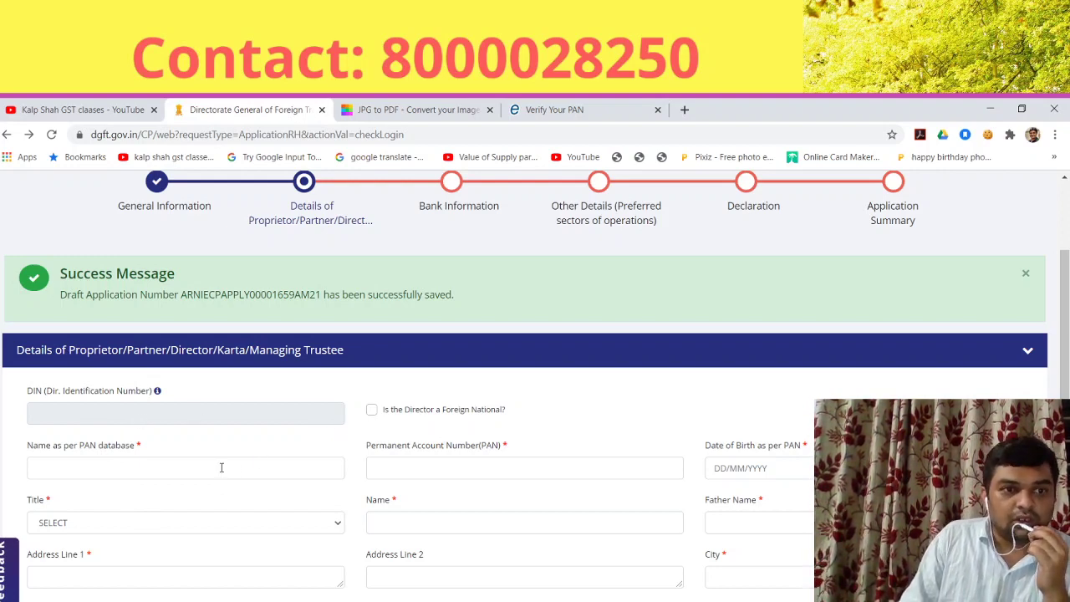
# Step: Enter the proprietor's name as per PAN and the PAN
pyautogui.click(161, 472)
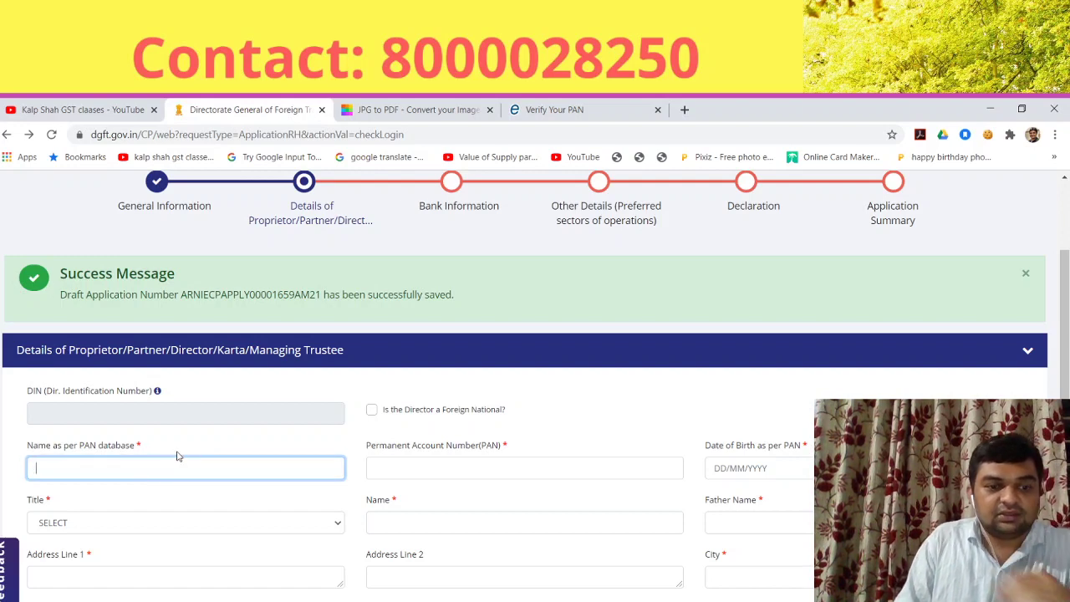
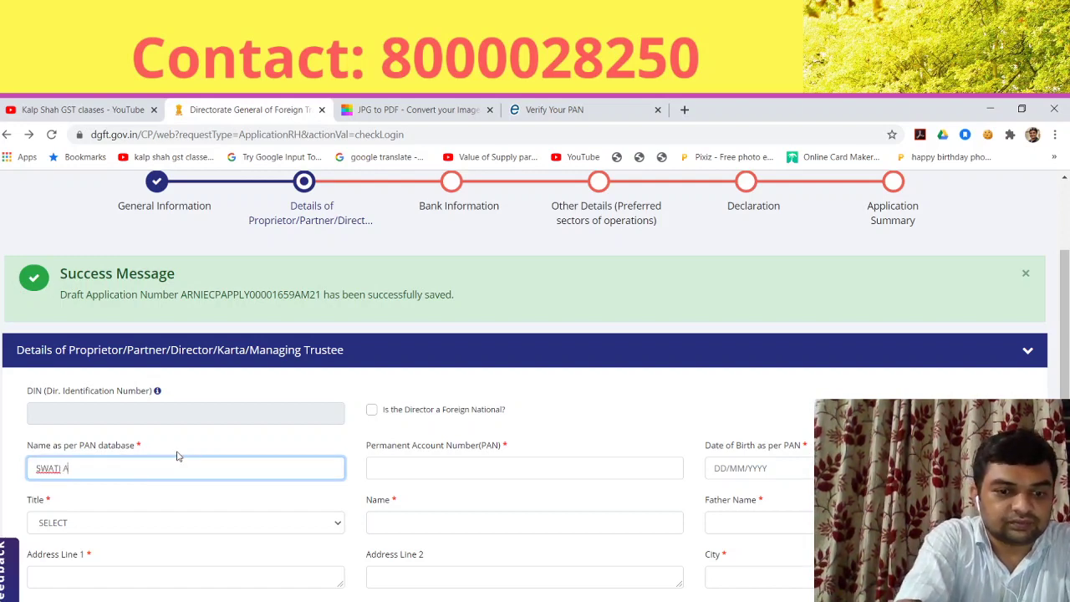
pyautogui.press('Tab')
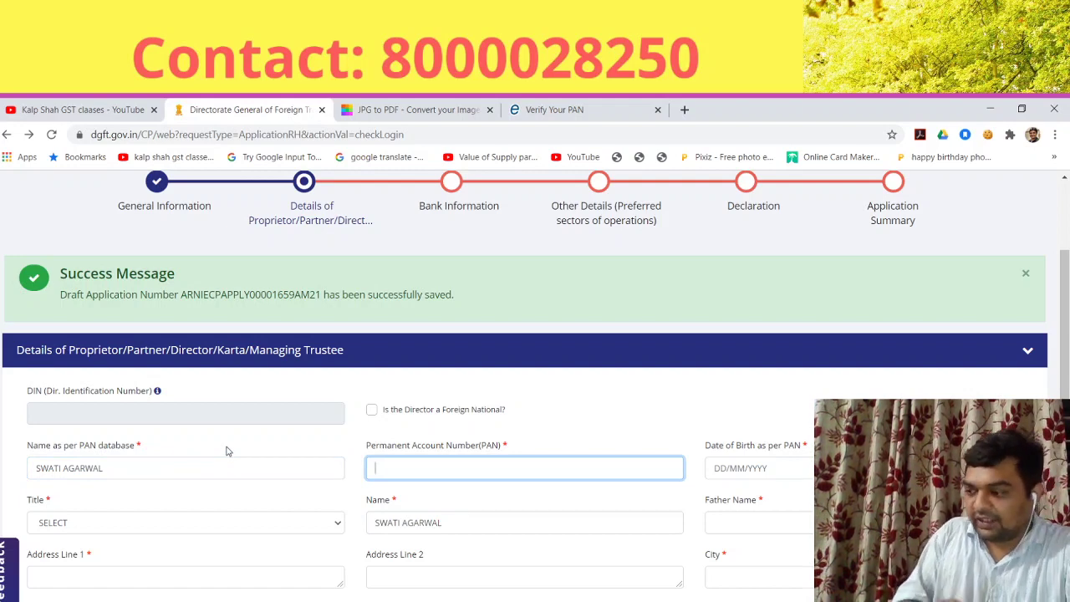
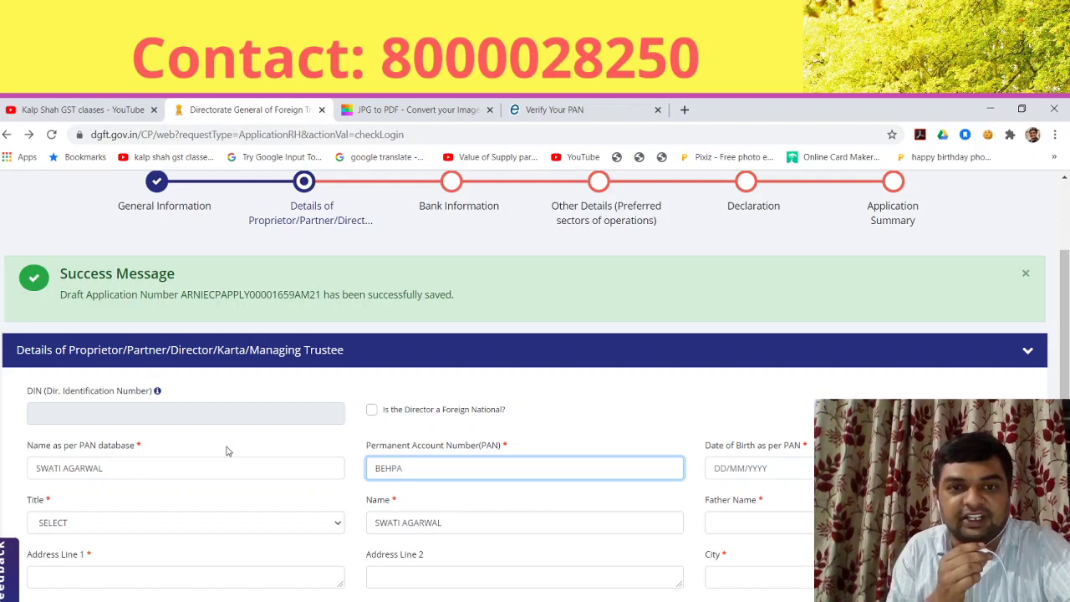
pyautogui.hotkey('ctrl', 'a')
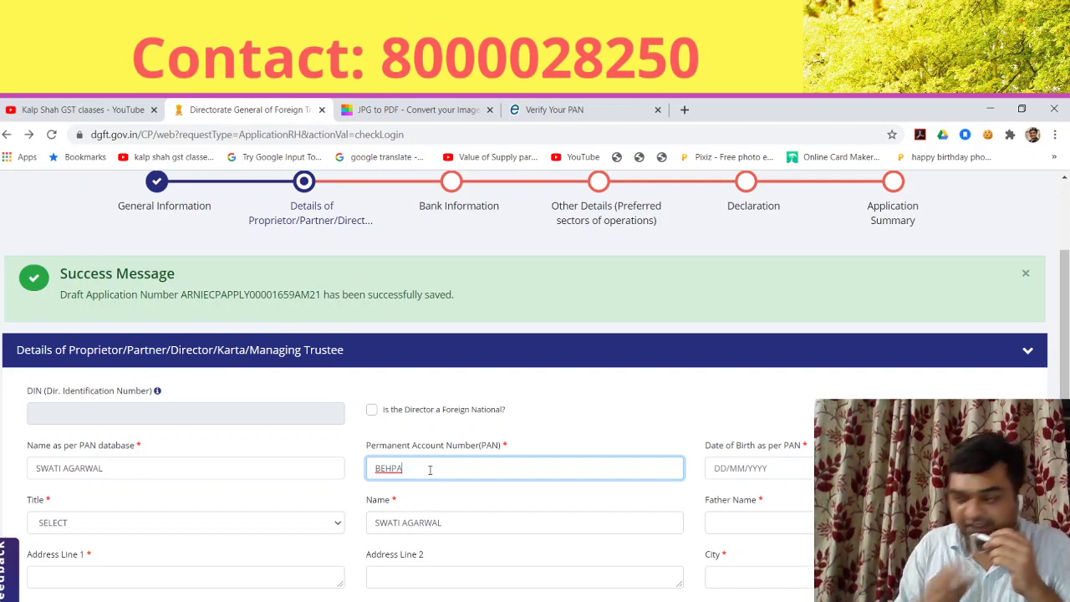
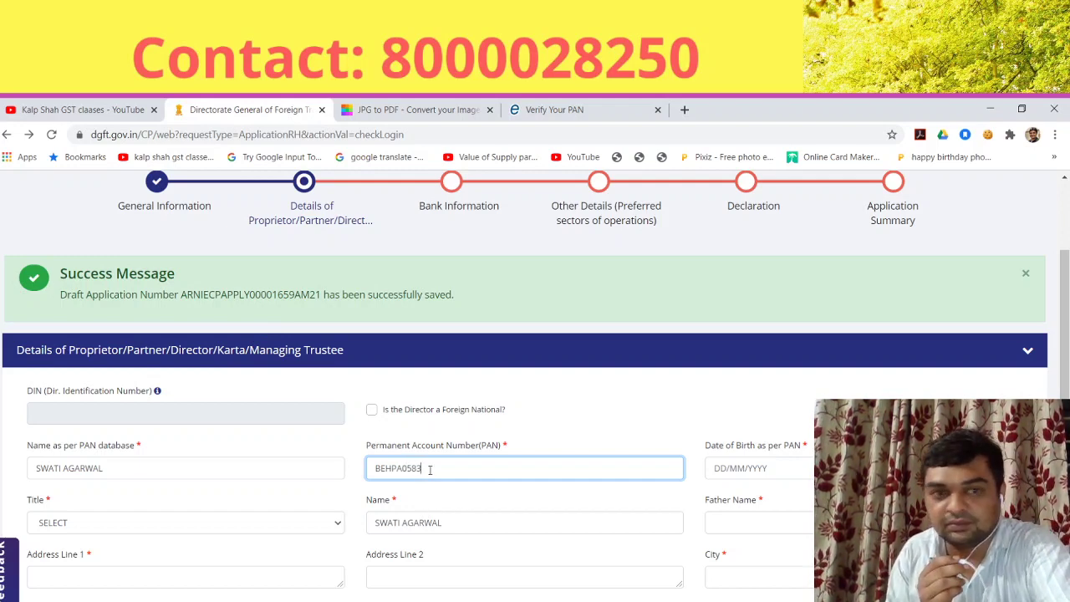
pyautogui.doubleClick(430, 469)
pyautogui.click(429, 469)
pyautogui.write('G')
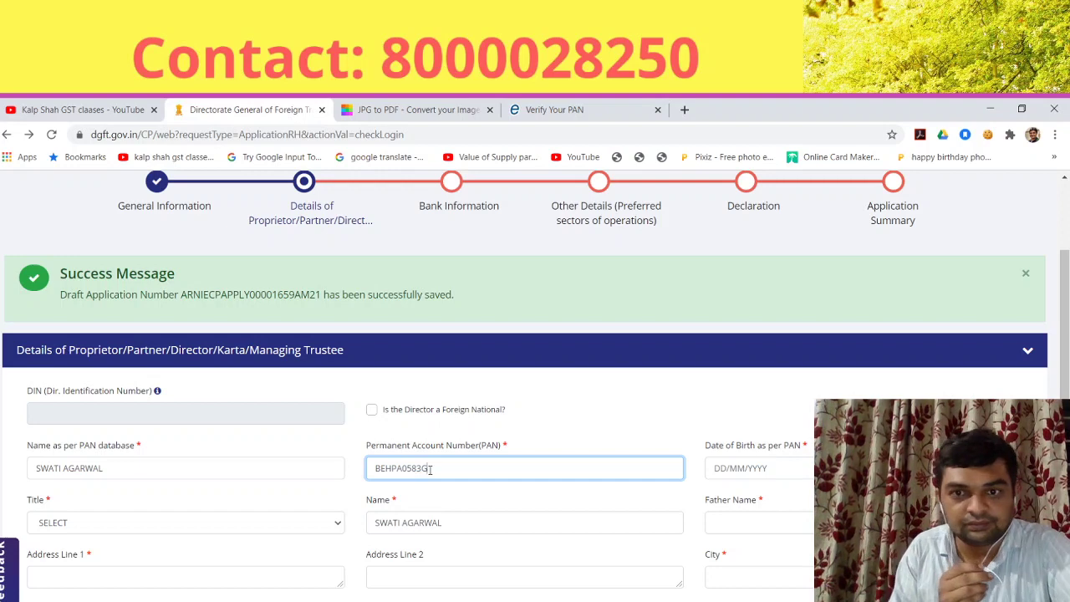
pyautogui.press('Tab')
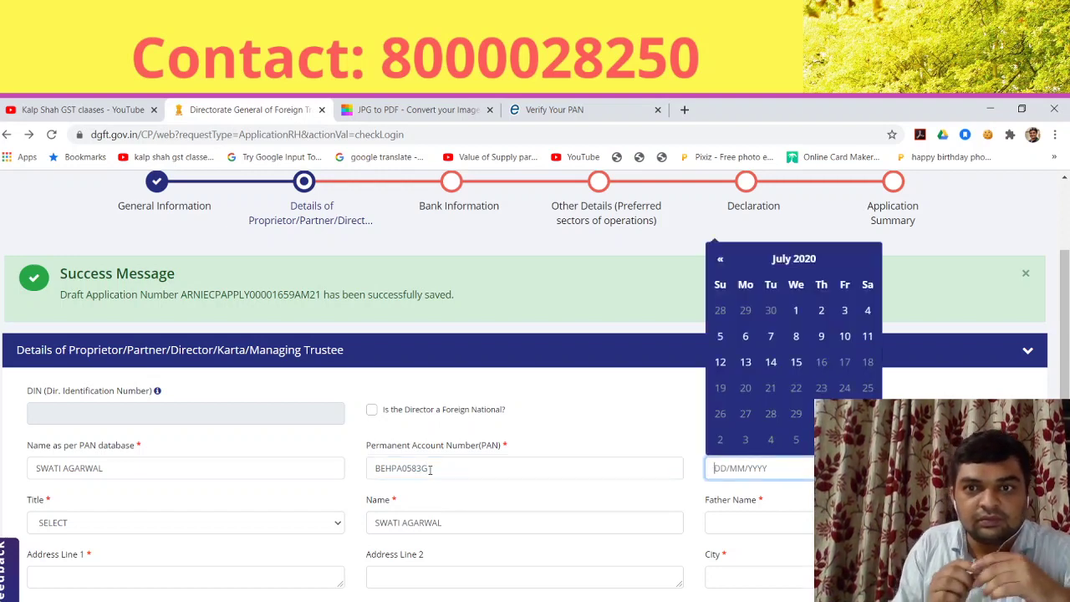
# Step: Pick the proprietor's date of birth in the calendar so the PAN validates
pyautogui.click(790, 259)
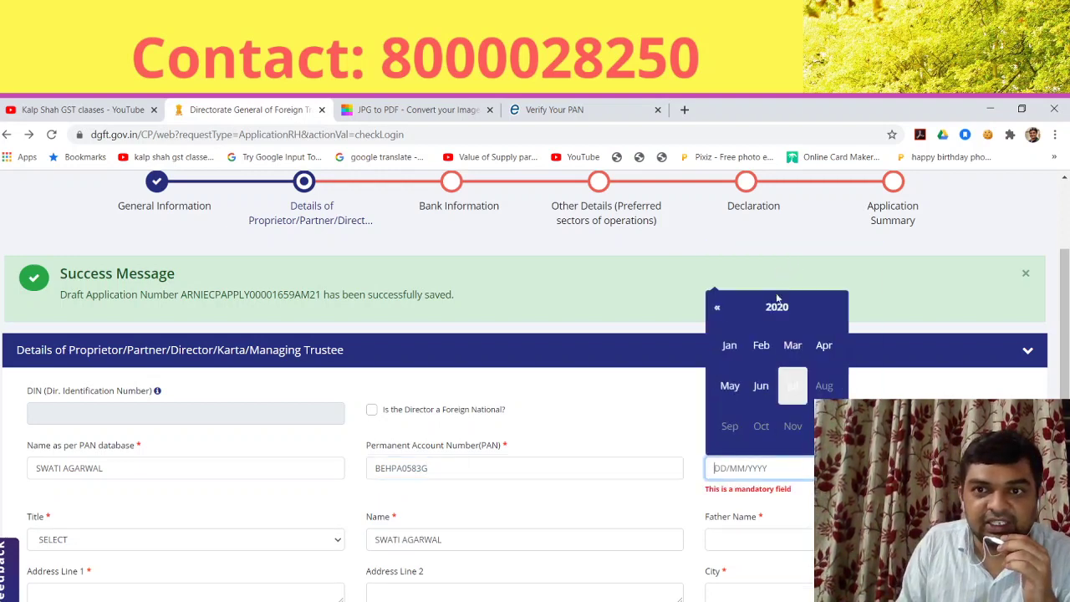
pyautogui.doubleClick(718, 308)
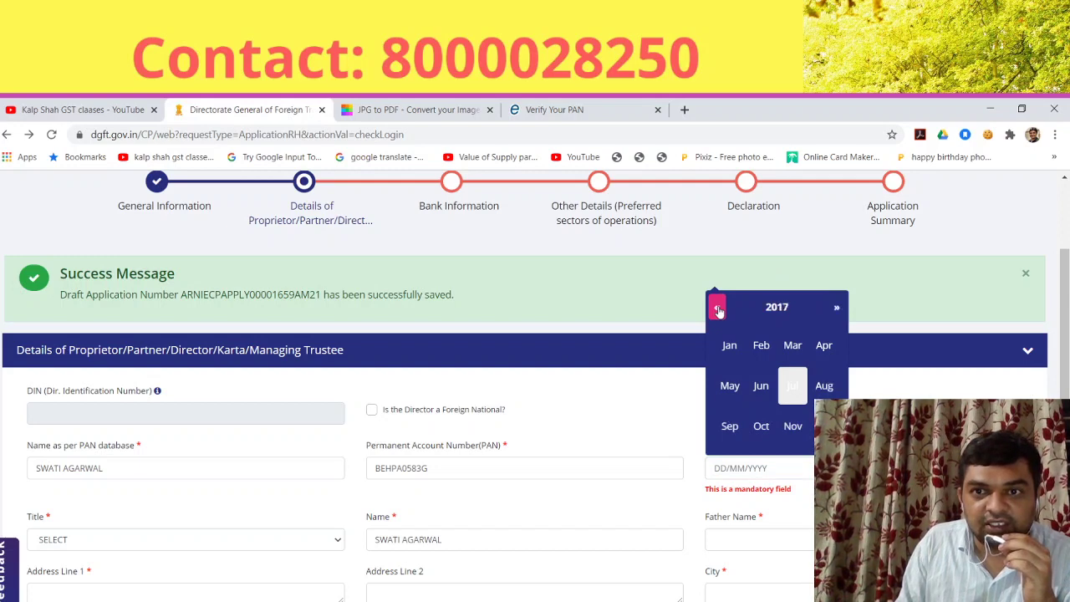
pyautogui.doubleClick(718, 308)
pyautogui.doubleClick(718, 309)
pyautogui.click(718, 308)
pyautogui.click(718, 308)
pyautogui.click(718, 309)
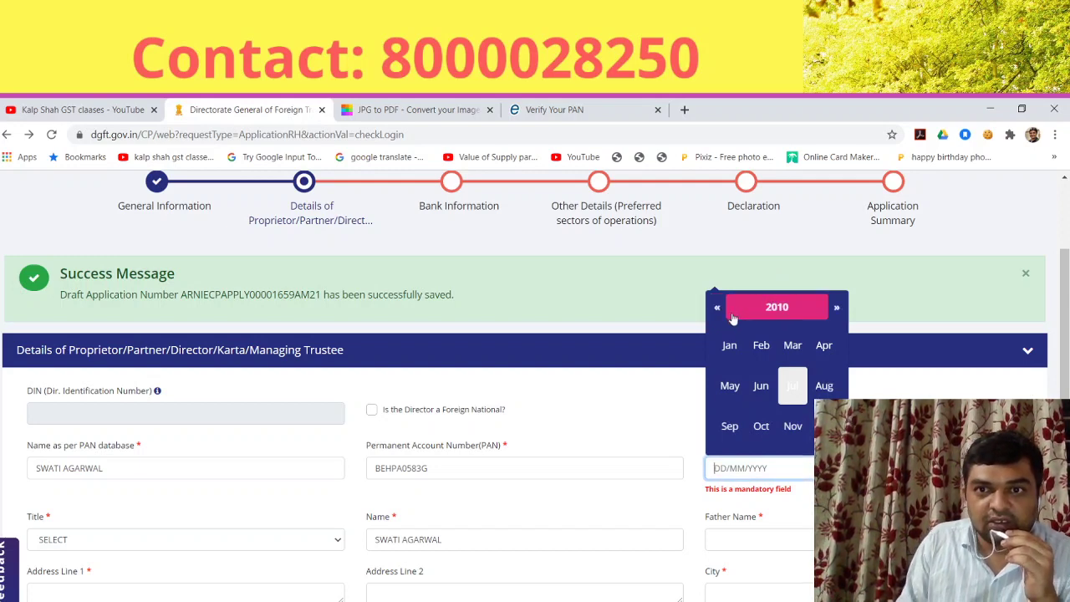
pyautogui.click(777, 309)
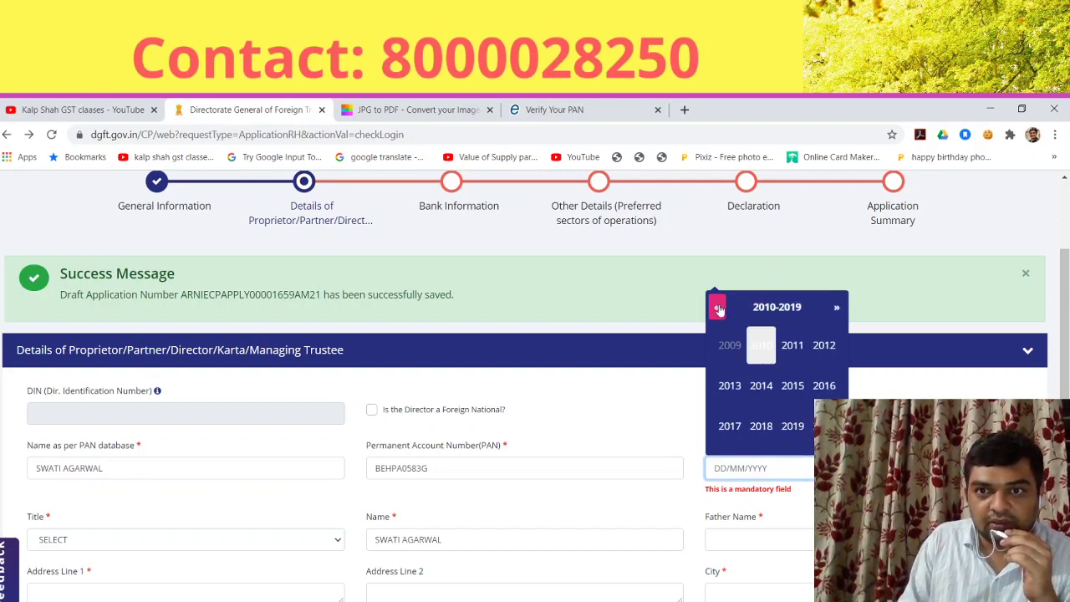
pyautogui.click(717, 308)
pyautogui.click(718, 308)
pyautogui.click(717, 308)
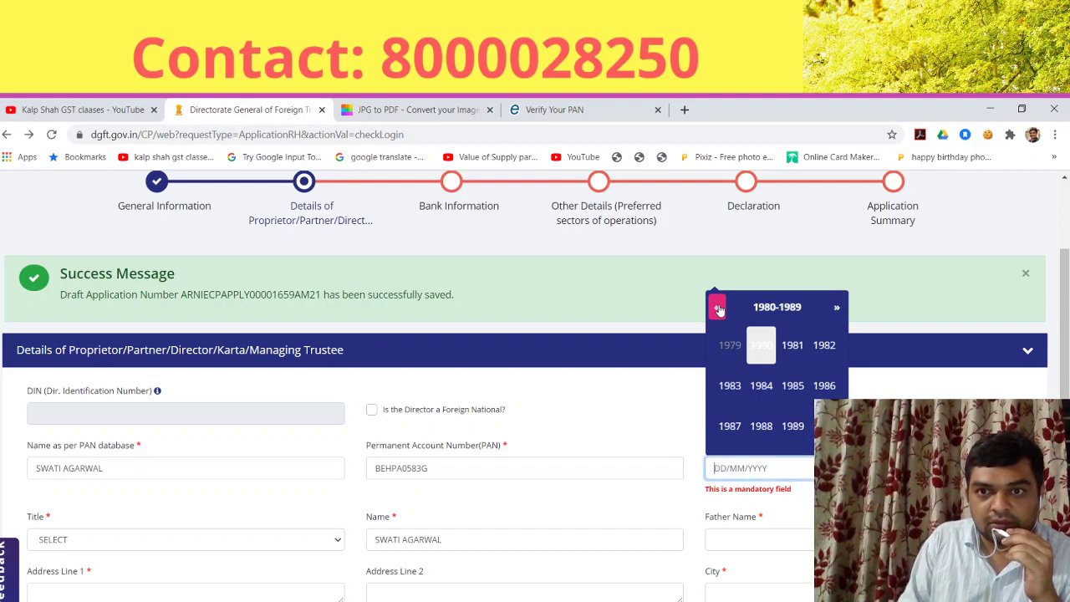
pyautogui.click(760, 425)
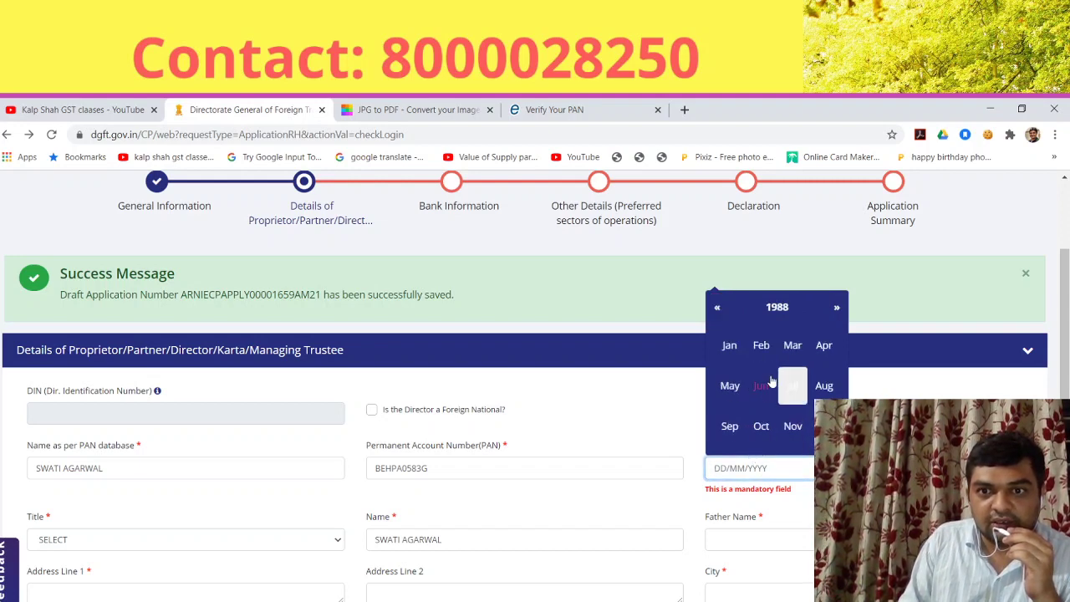
pyautogui.click(729, 346)
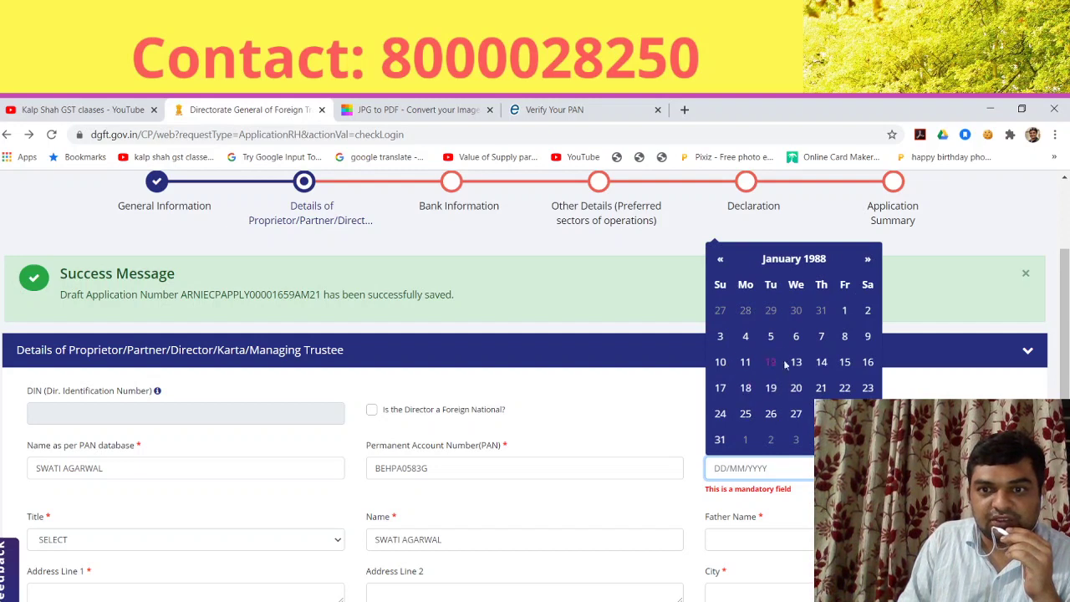
pyautogui.click(843, 340)
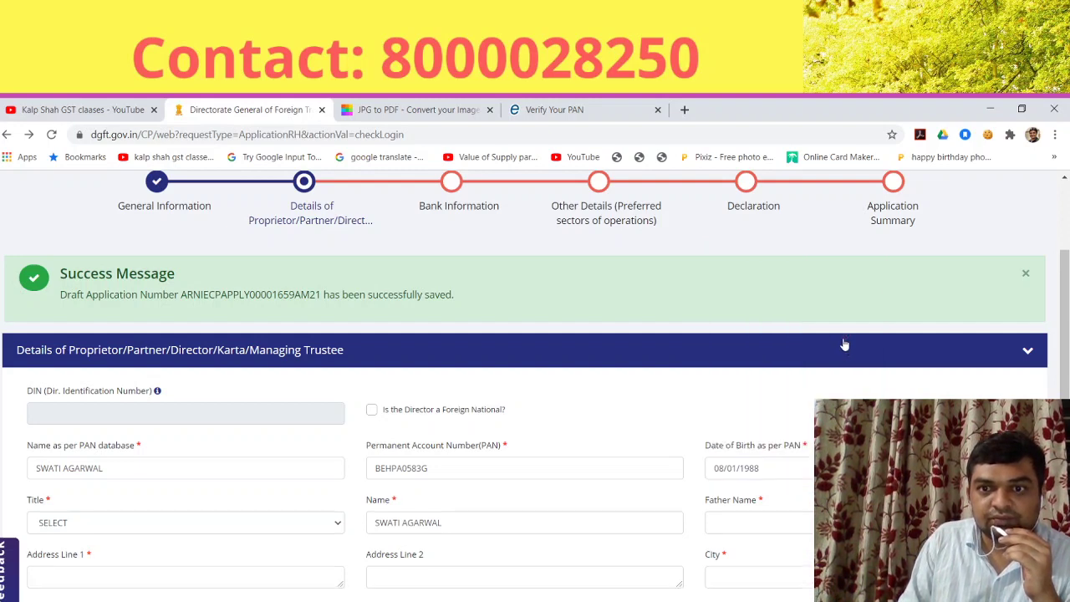
# Step: Set the proprietor's Title to Ms
pyautogui.click(173, 532)
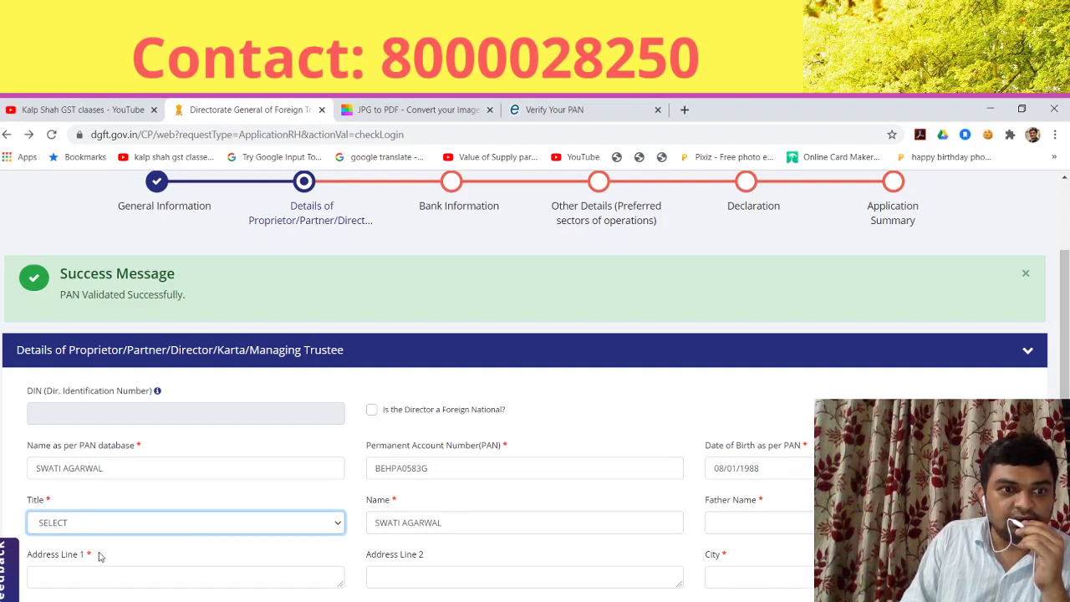
pyautogui.press('m')
pyautogui.press('s')
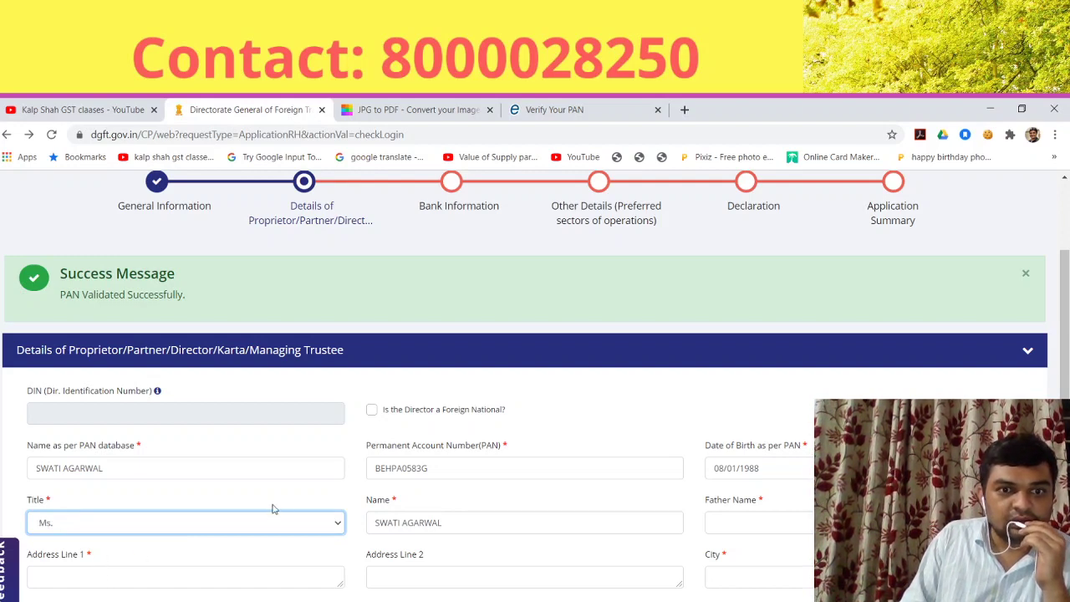
pyautogui.scroll(-1, 275, 508)
pyautogui.click(761, 450)
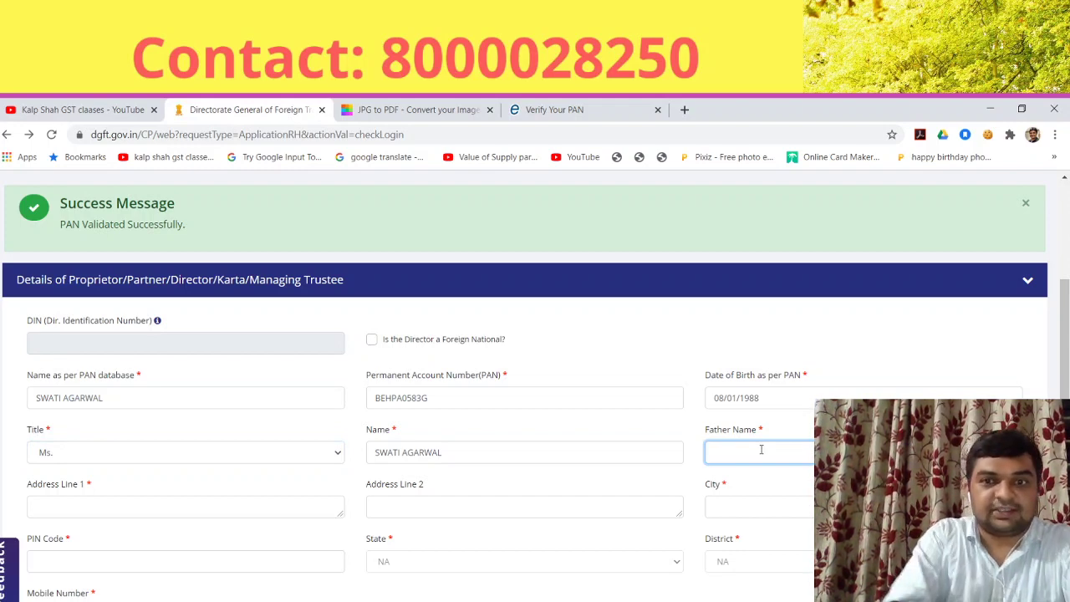
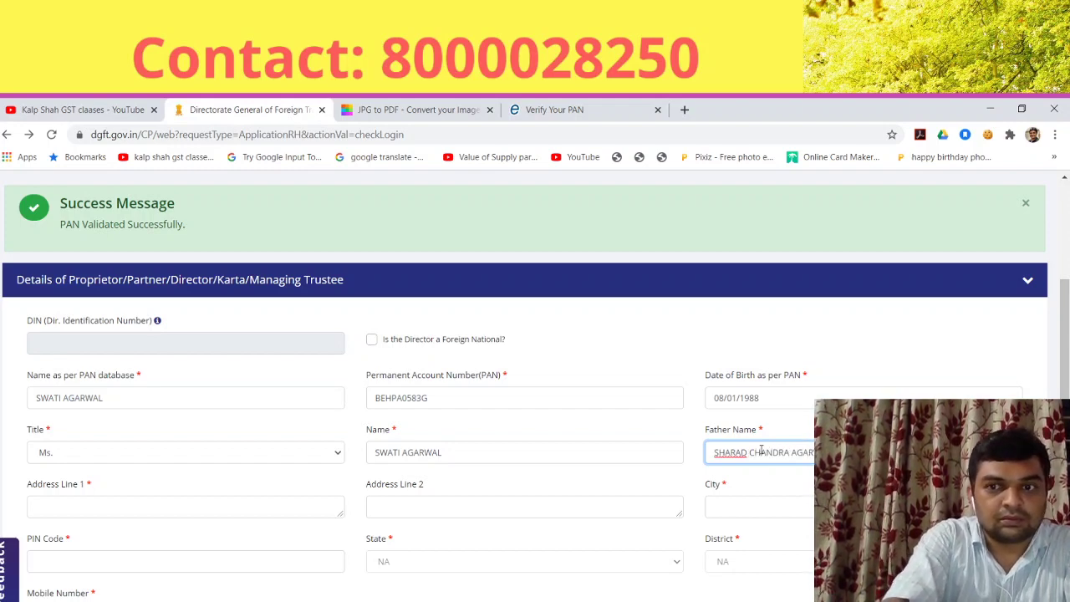
# Step: Enter the father's name and begin the first residential address line
pyautogui.press('Tab')
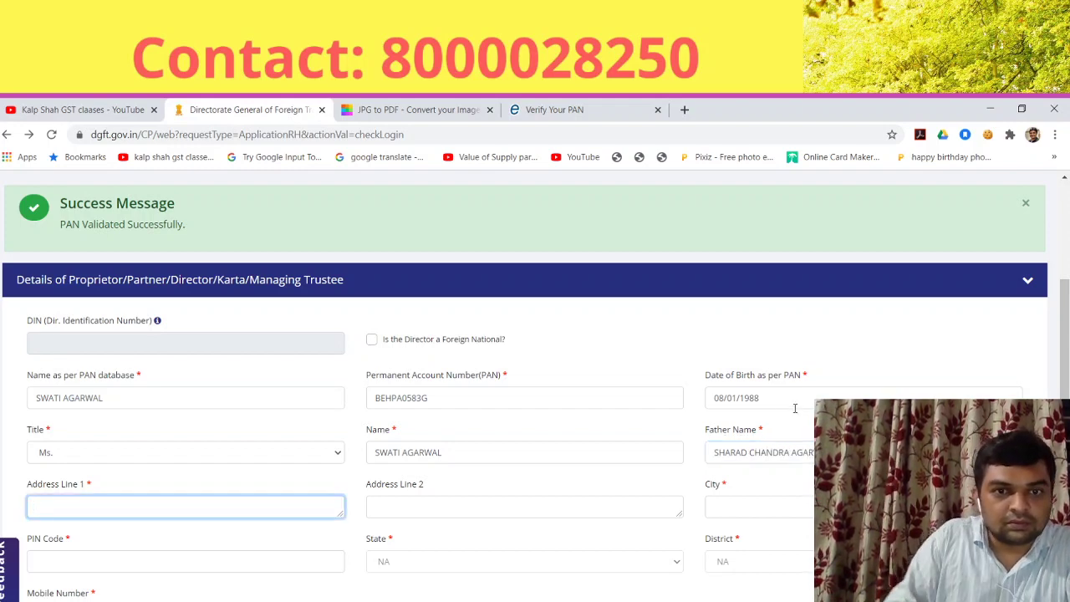
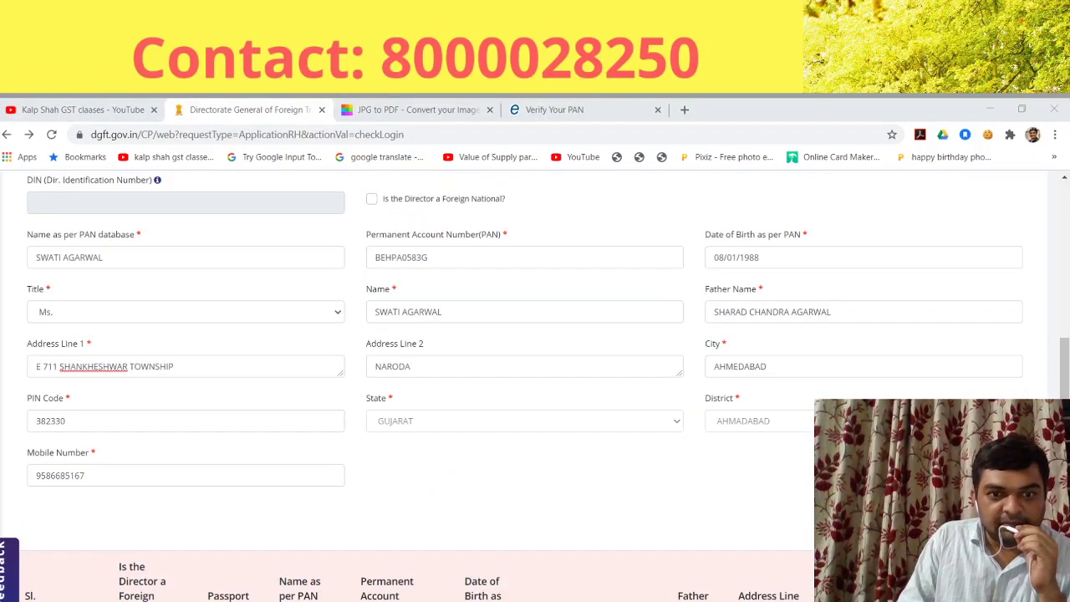
pyautogui.hotkey('alt', 'Tab')
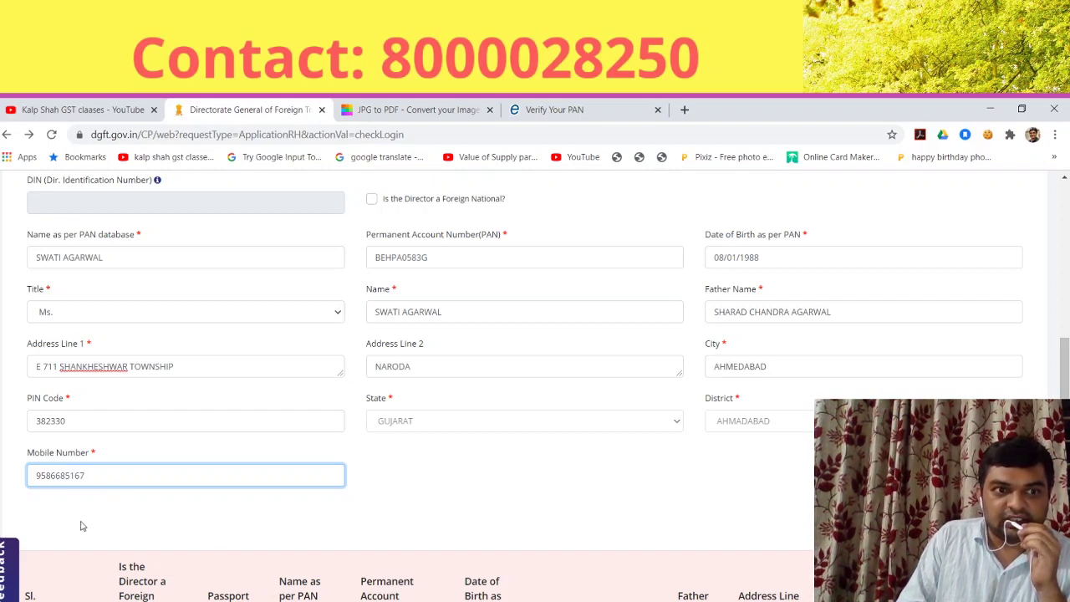
# Step: Scroll through the form to check the proprietor listed as entry 1 in the details table
pyautogui.scroll(-2, 91, 500)
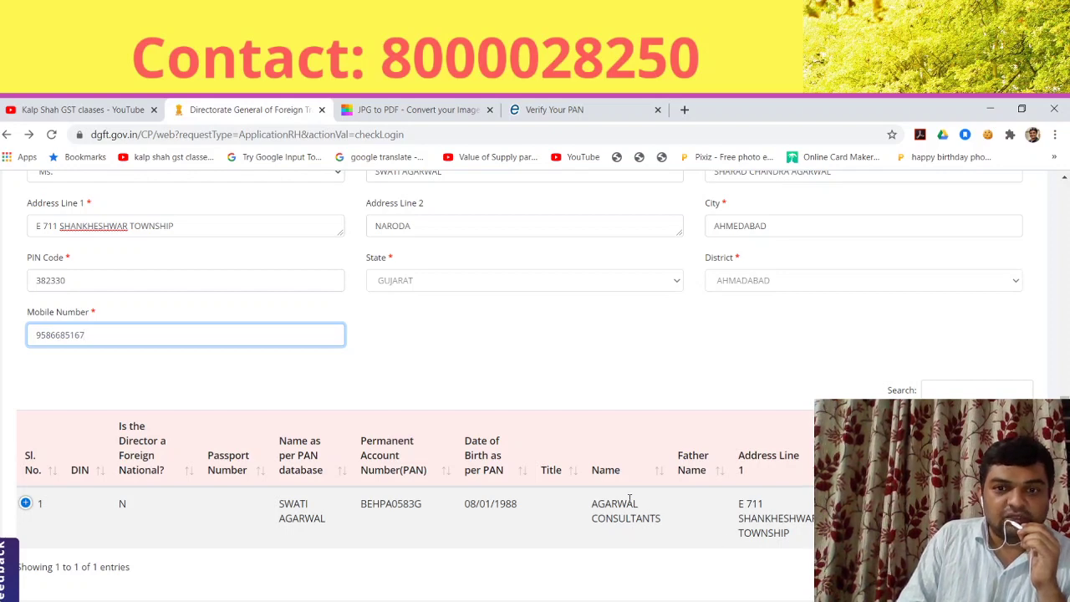
pyautogui.scroll(-2, 627, 511)
pyautogui.scroll(1, 627, 514)
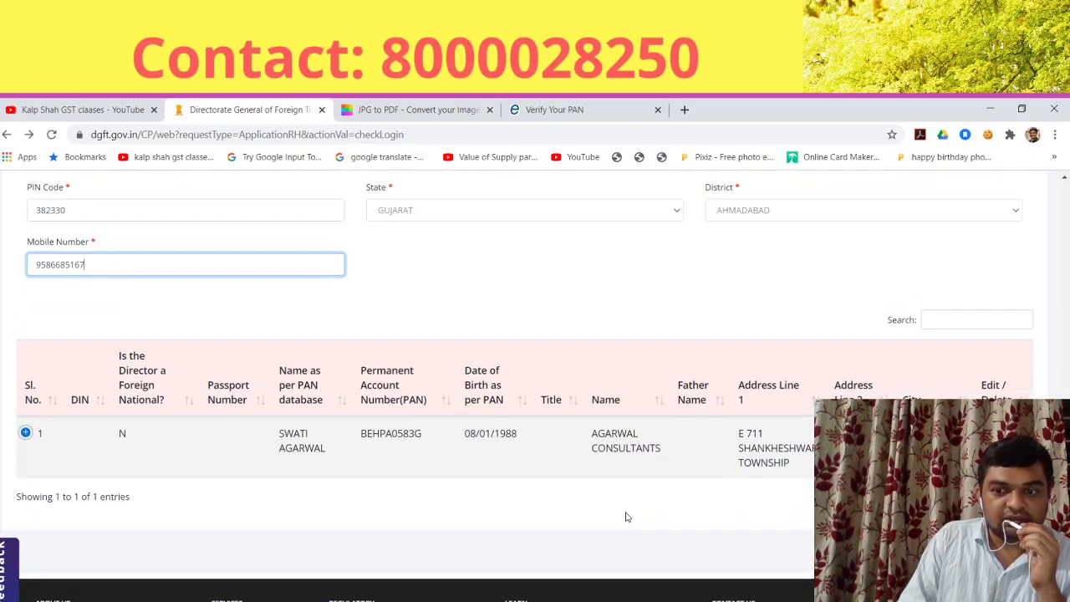
pyautogui.scroll(1, 627, 516)
pyautogui.scroll(2, 626, 511)
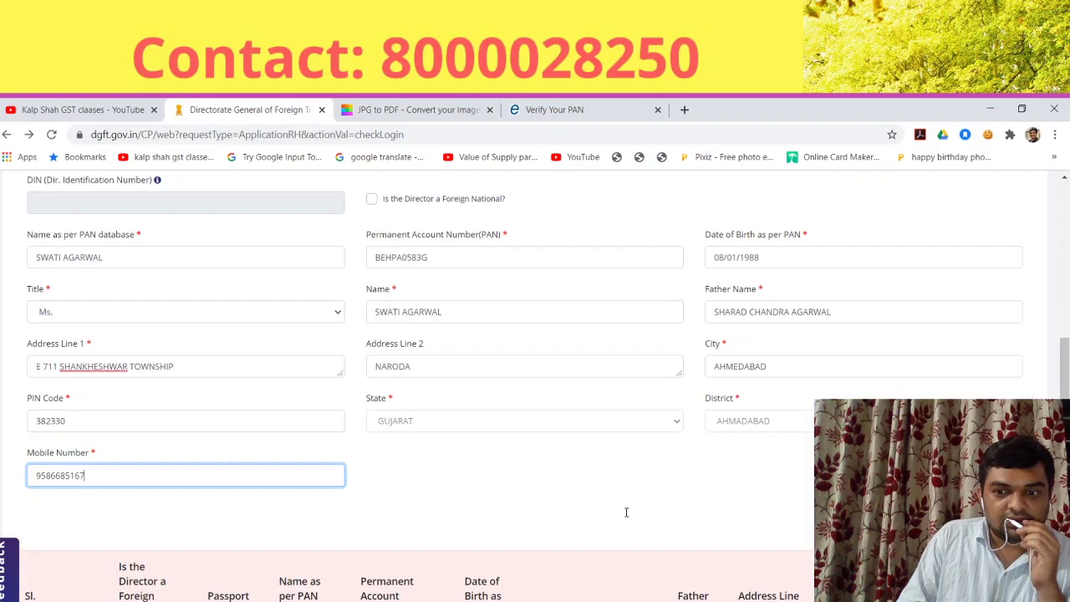
pyautogui.scroll(2, 452, 453)
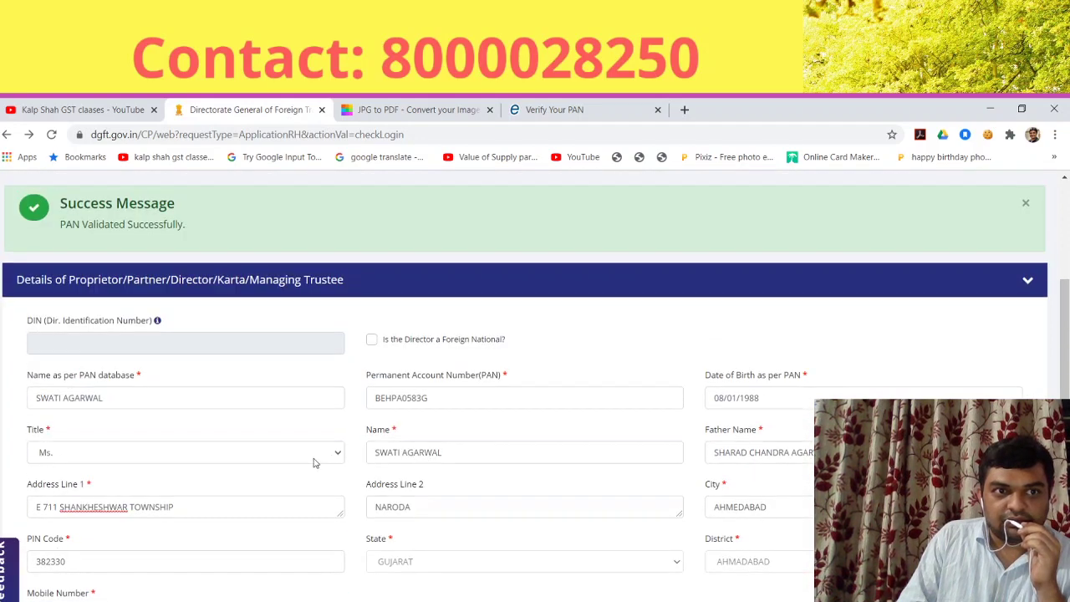
pyautogui.scroll(-2, 313, 462)
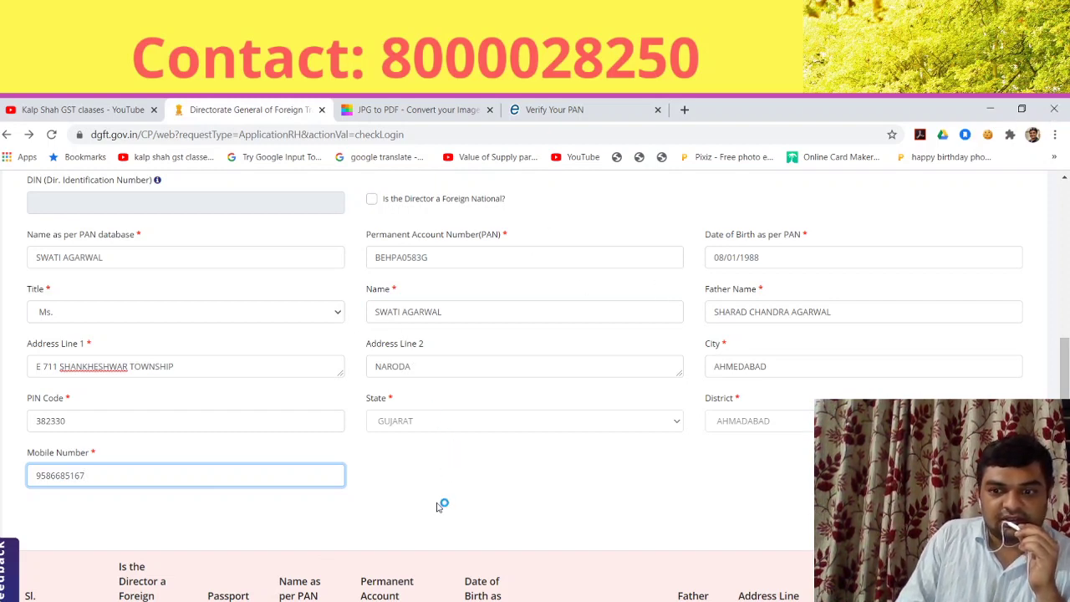
pyautogui.scroll(-1, 436, 507)
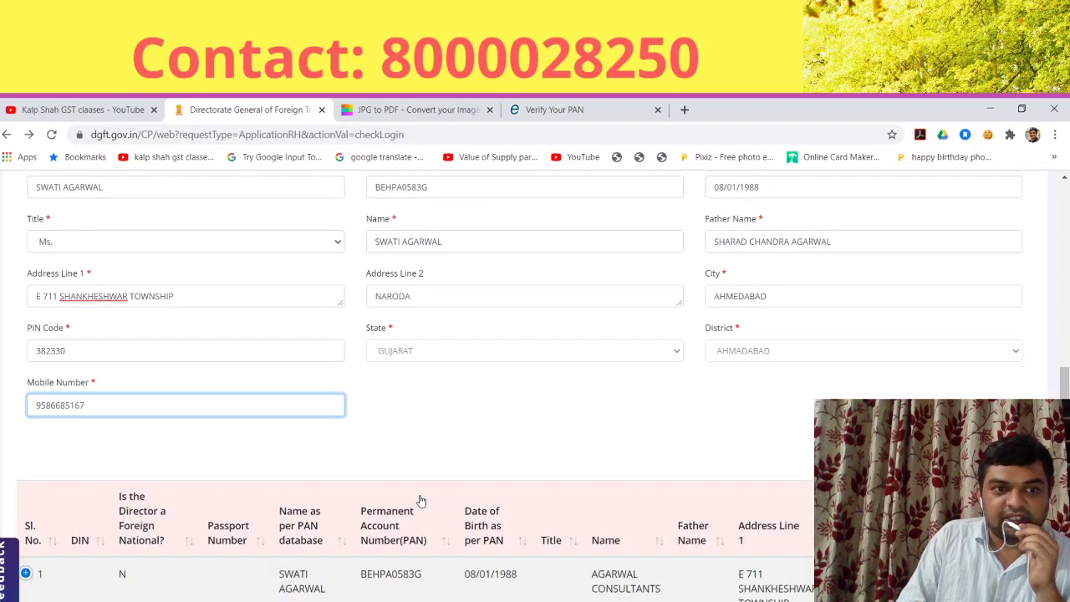
pyautogui.scroll(-1, 518, 493)
pyautogui.scroll(-1, 525, 497)
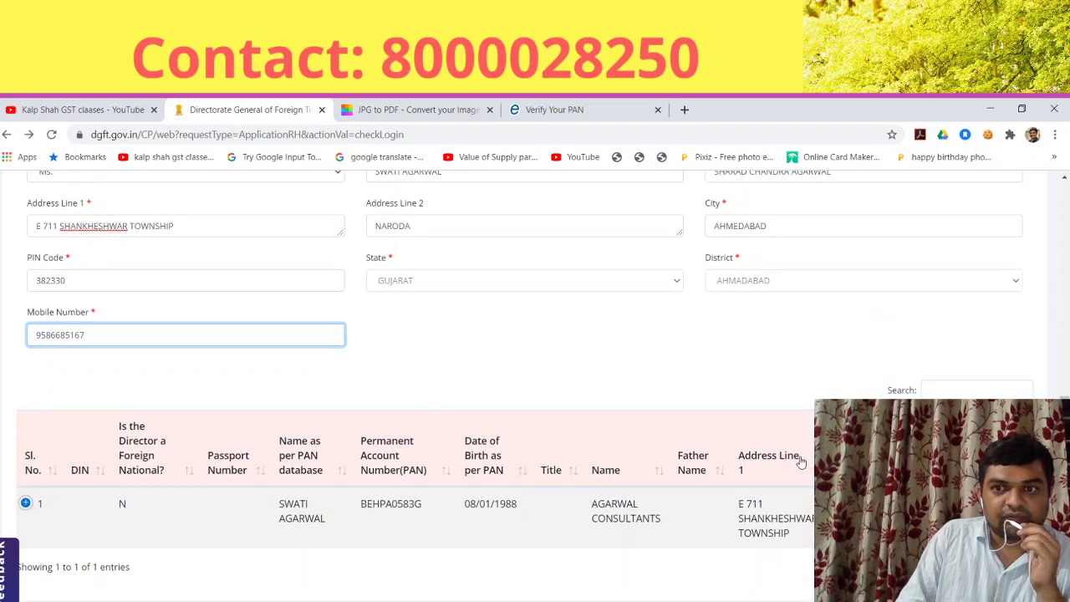
pyautogui.scroll(-1, 732, 514)
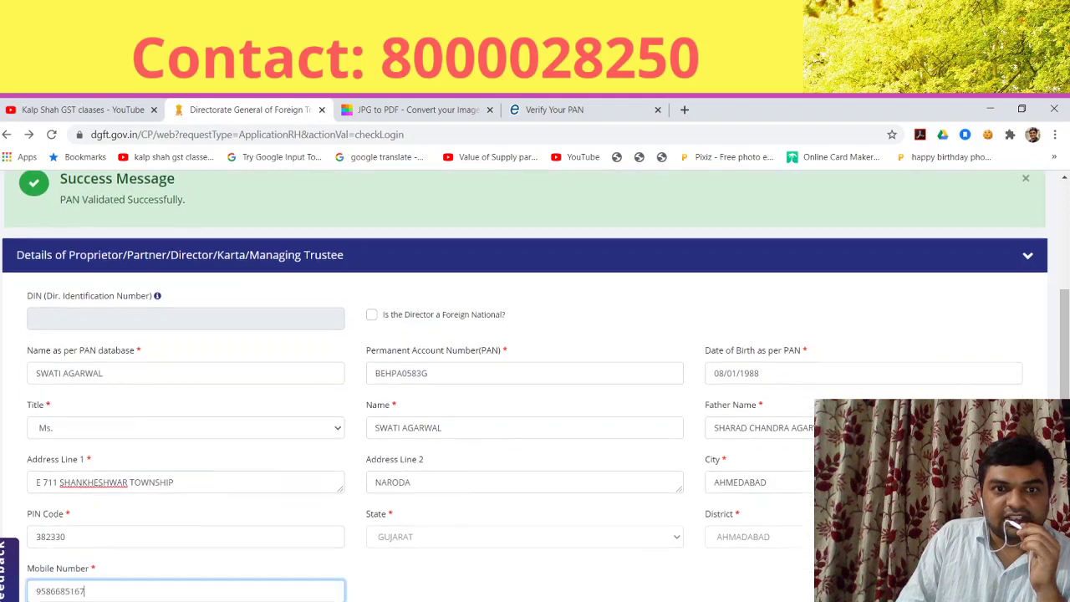
pyautogui.scroll(-3, 535, 384)
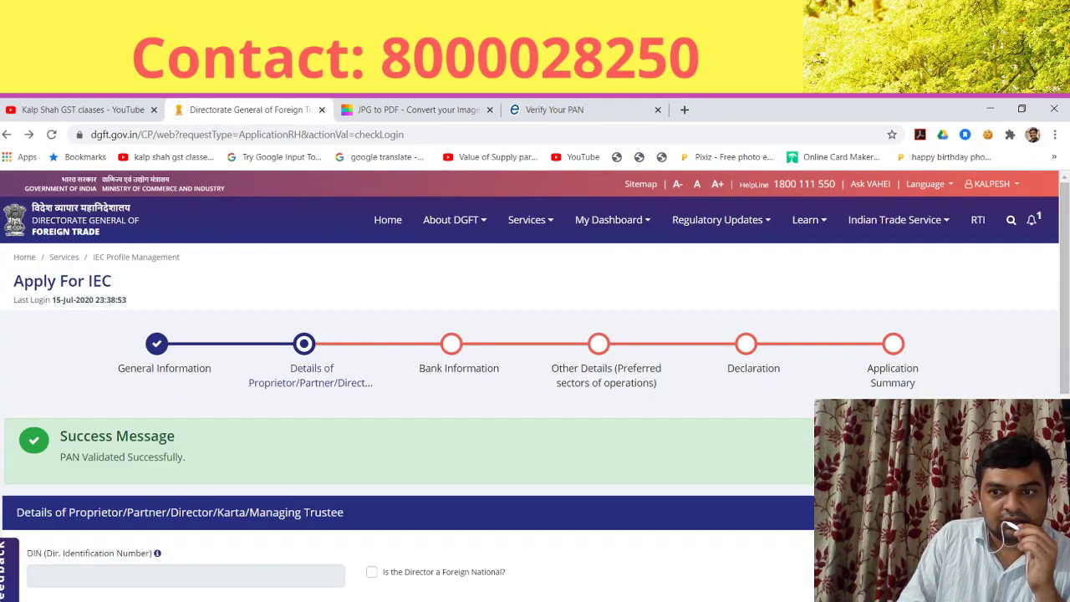
pyautogui.scroll(-5, 535, 384)
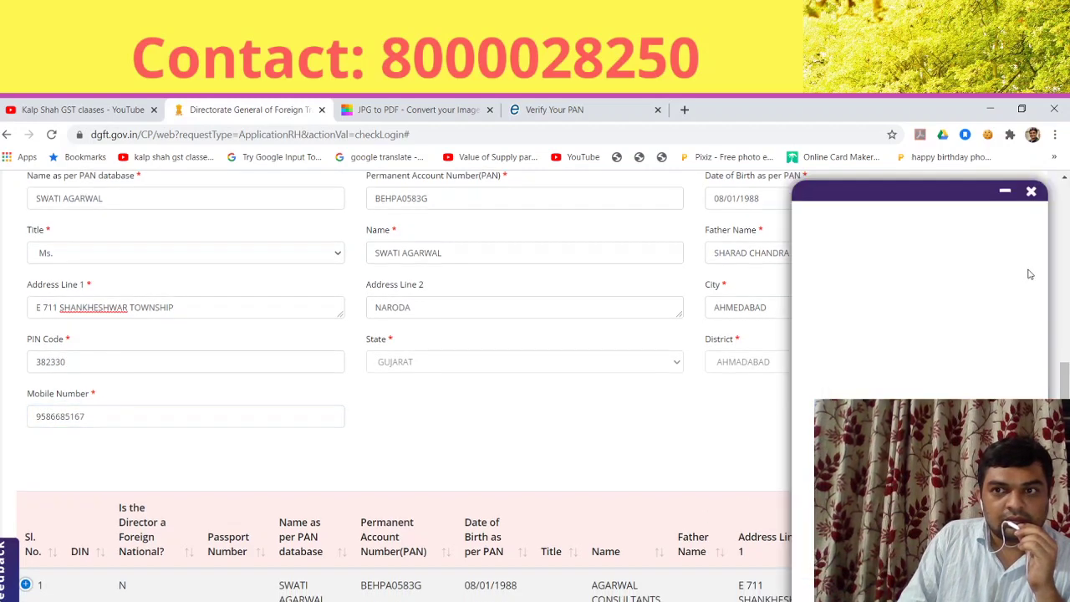
# Step: Dismiss the feedback popup and review the error flagging Father Name and Title
pyautogui.click(1031, 192)
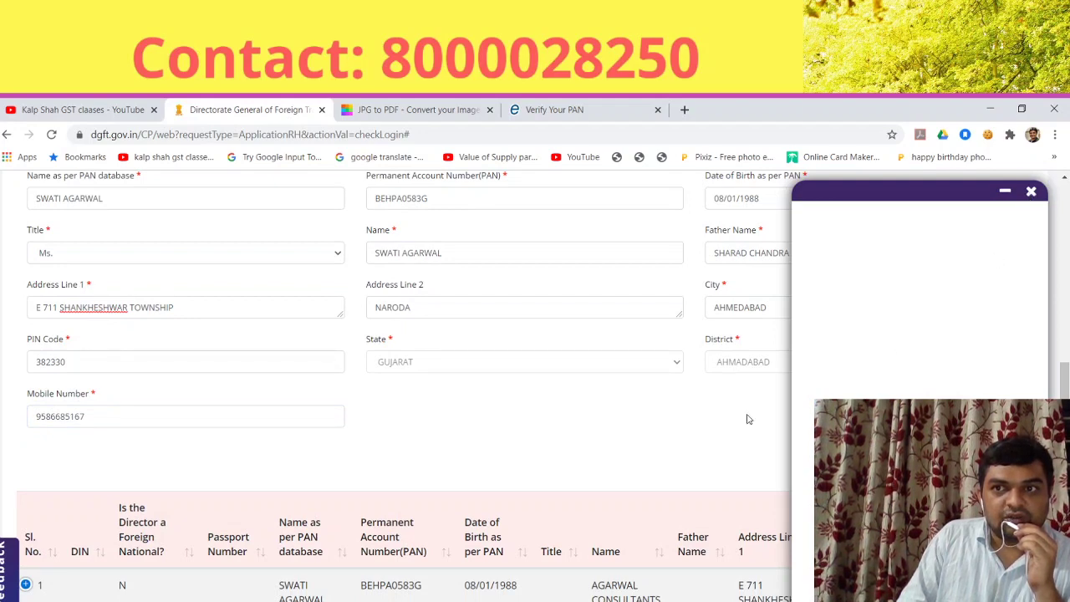
pyautogui.scroll(-3, 1018, 371)
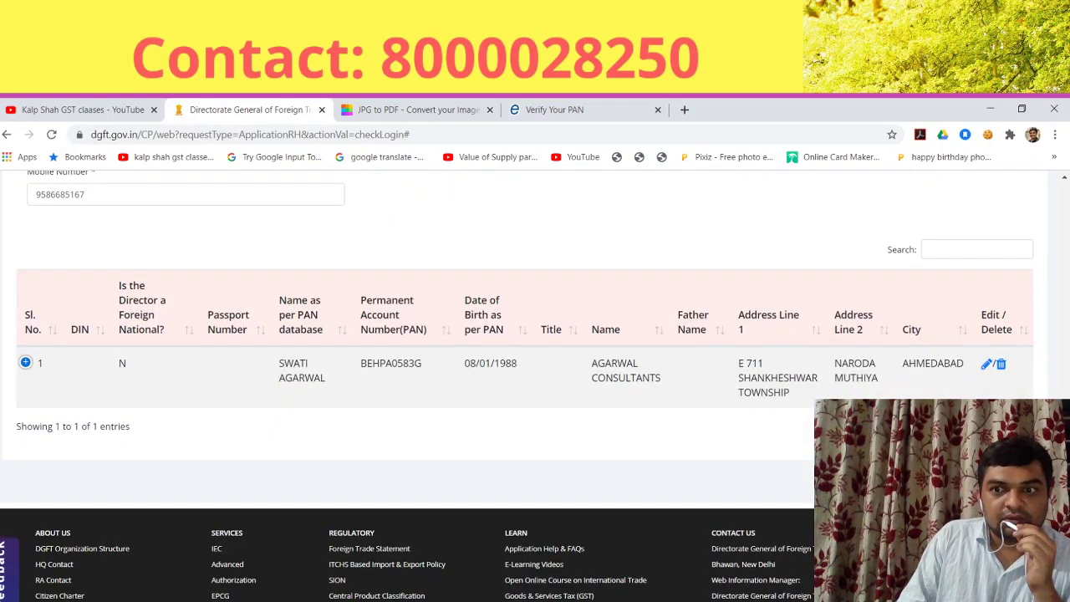
pyautogui.scroll(5, 535, 376)
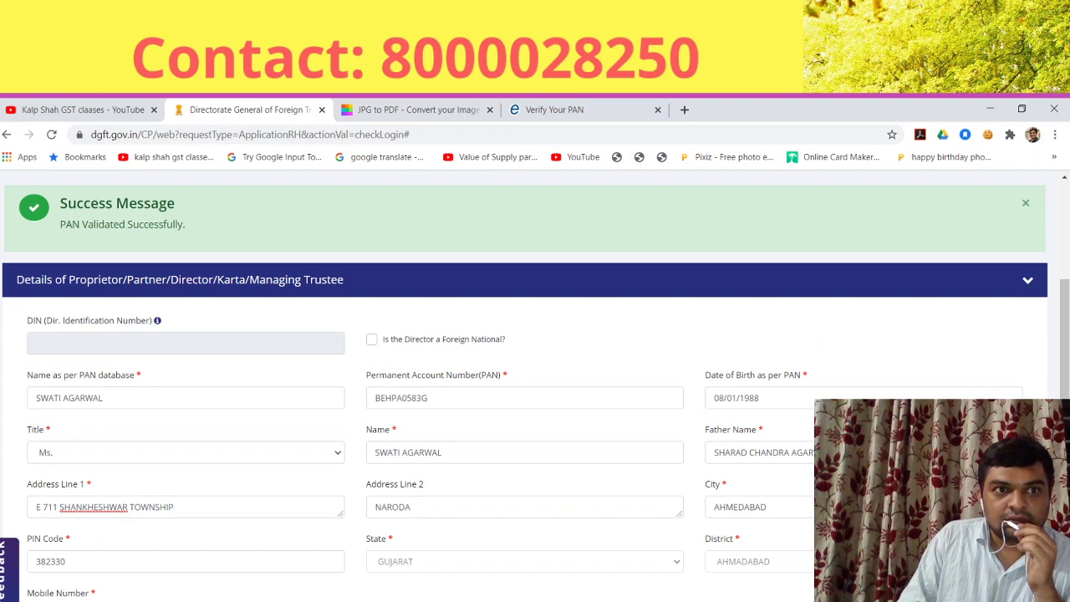
pyautogui.scroll(3, 217, 316)
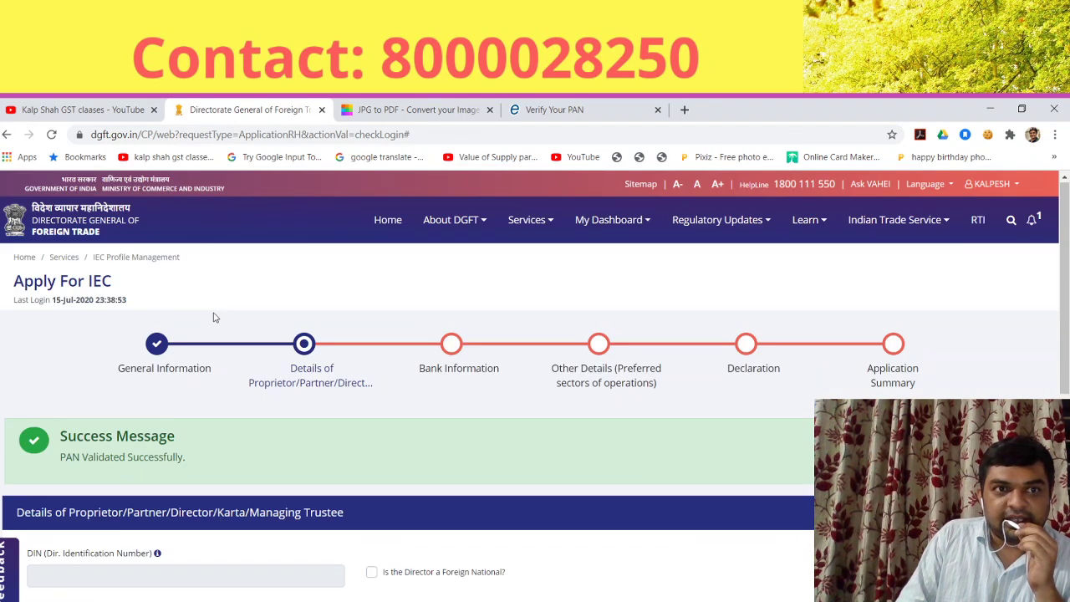
pyautogui.scroll(-5, 381, 411)
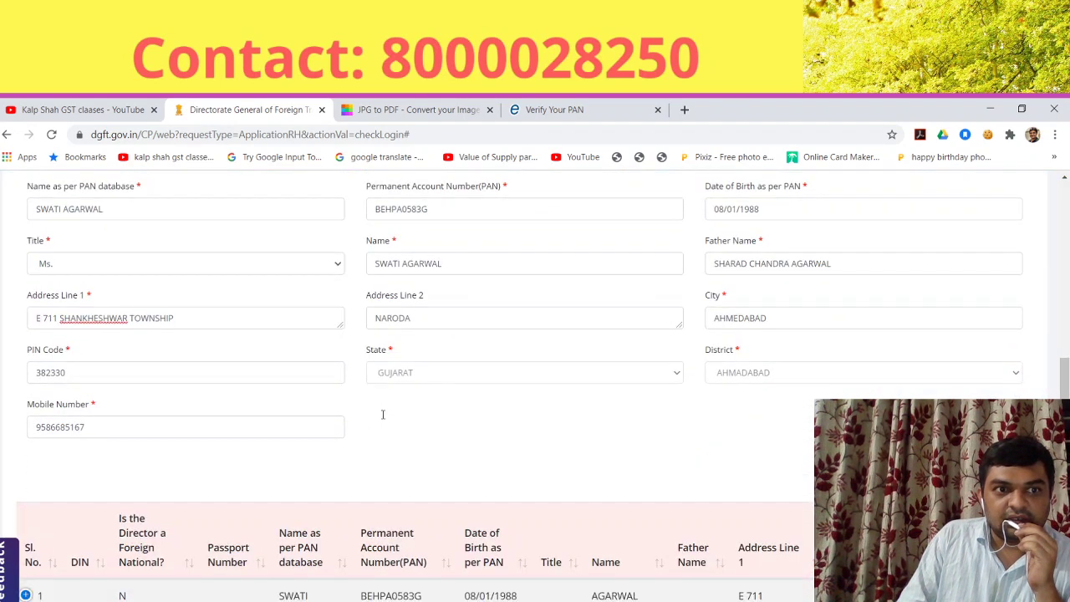
pyautogui.scroll(-3, 341, 418)
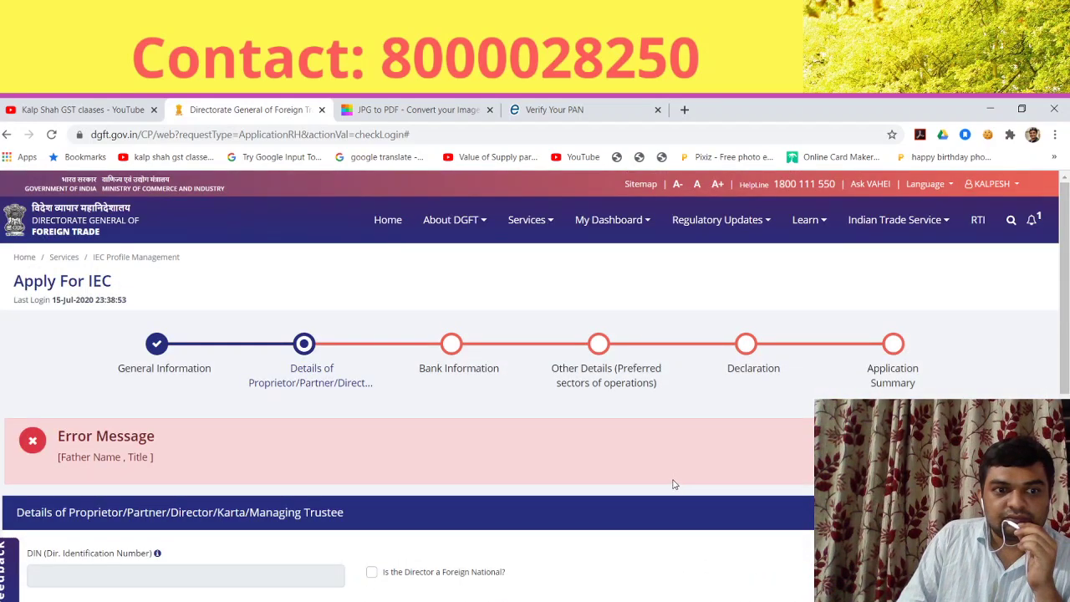
# Step: Reach the Bank Information step and begin filling in the empty Account Number field
pyautogui.scroll(-3, 335, 523)
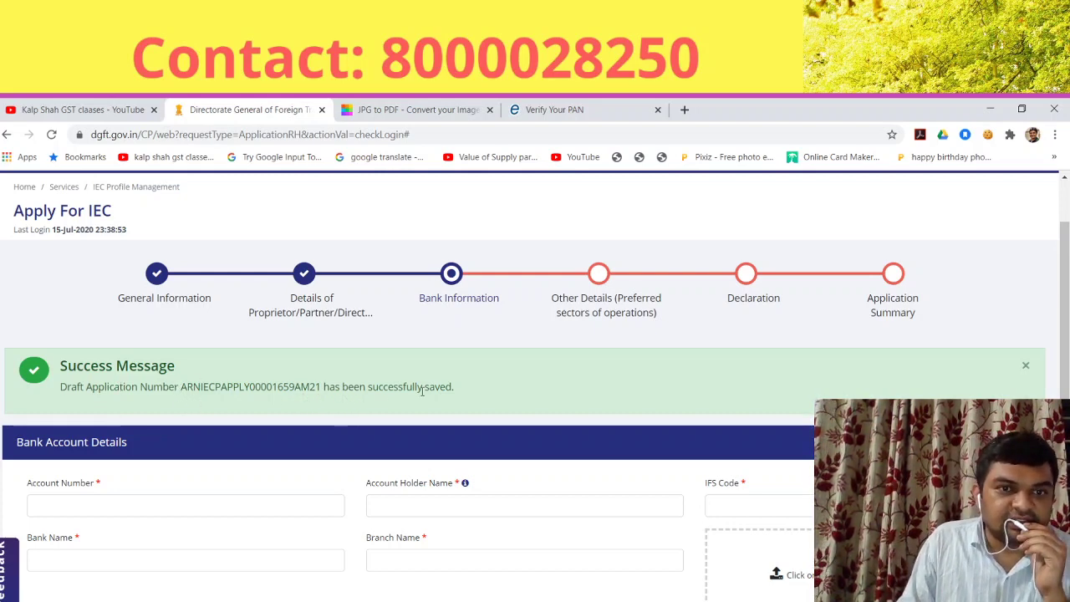
pyautogui.scroll(-2, 500, 398)
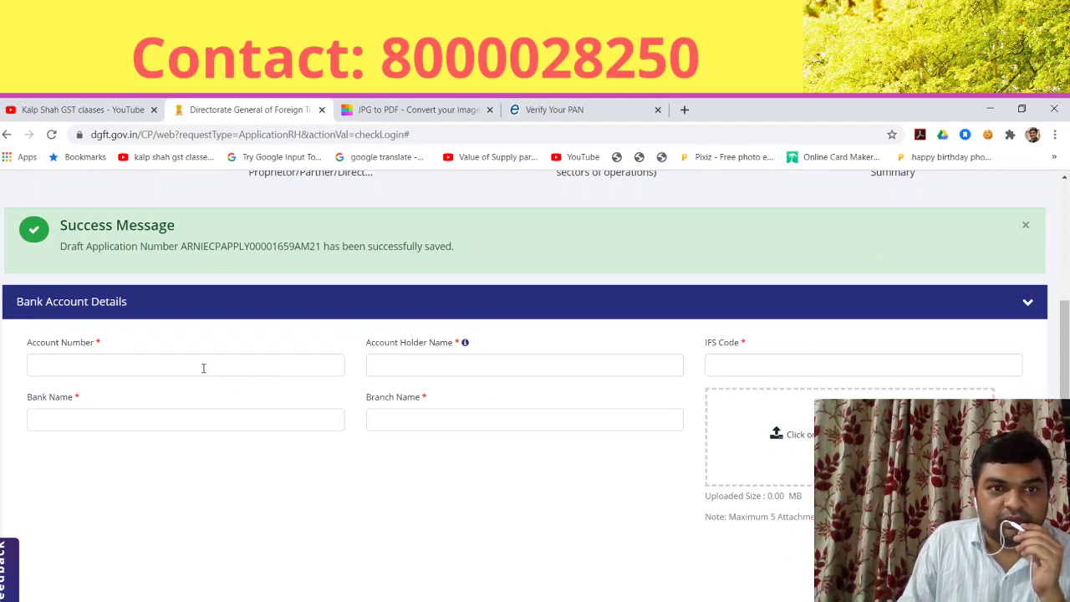
pyautogui.click(202, 367)
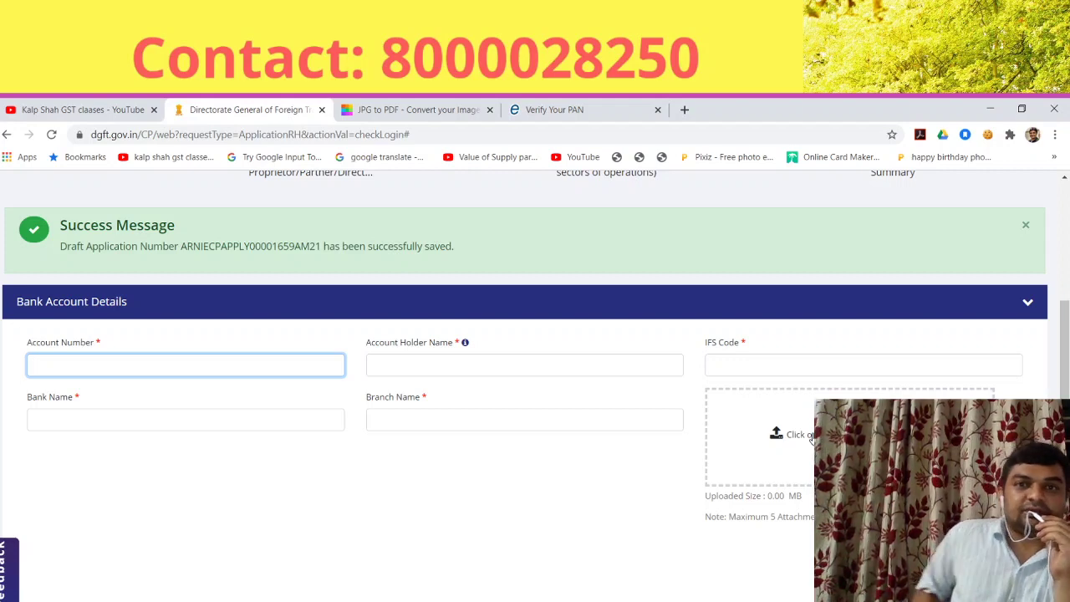
pyautogui.scroll(3, 526, 463)
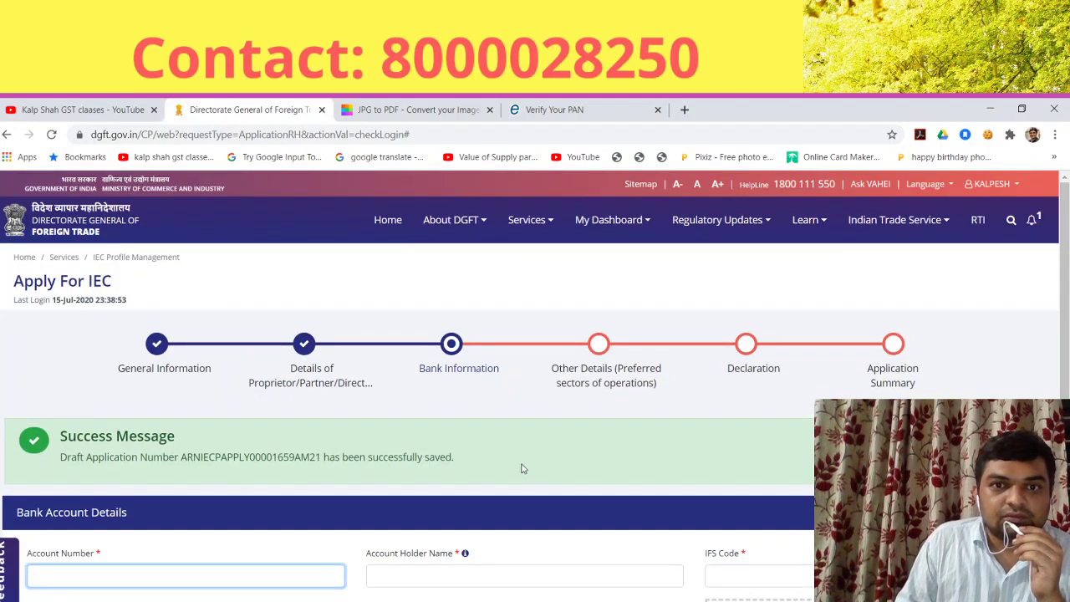
pyautogui.scroll(-2, 521, 468)
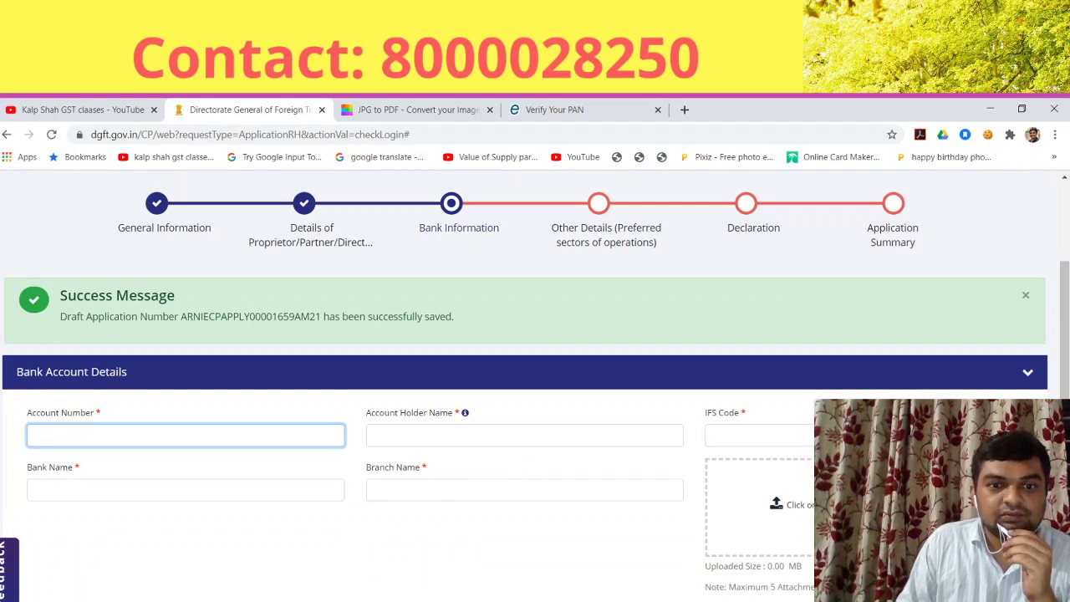
# Step: Fill in the ICICI BANK, JMC HOUSE branch account details and upload the 0.29 MB bank proof
pyautogui.hotkey('alt', 'Tab')
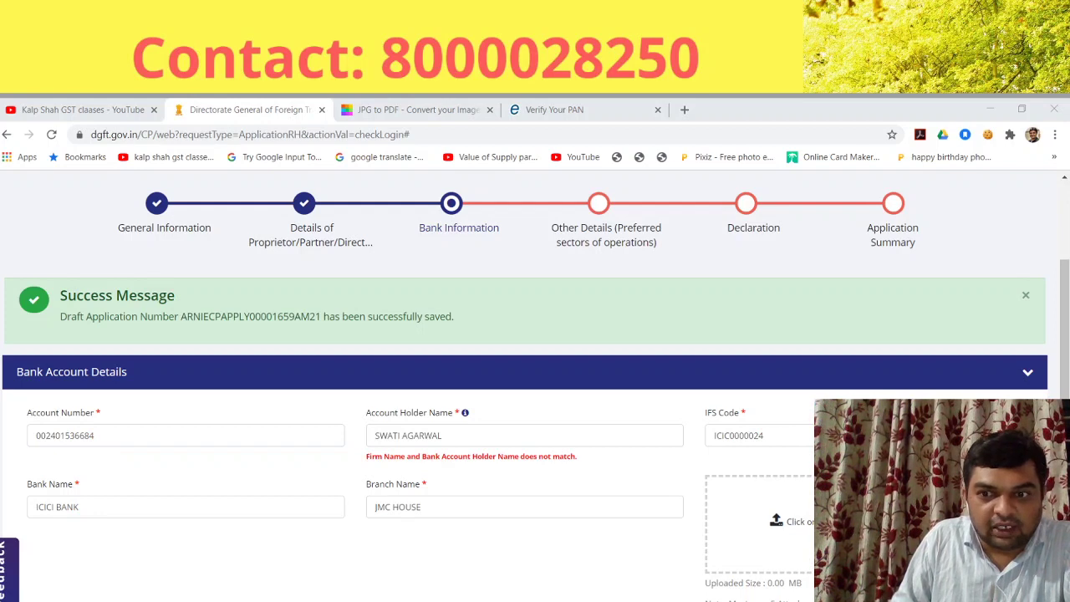
pyautogui.click(501, 508)
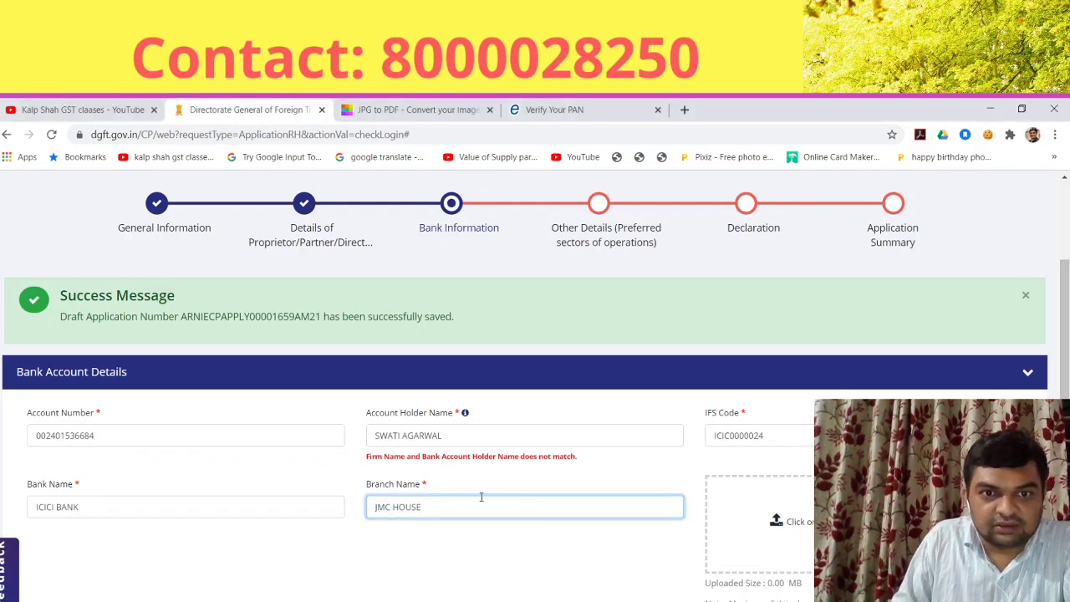
pyautogui.click(800, 532)
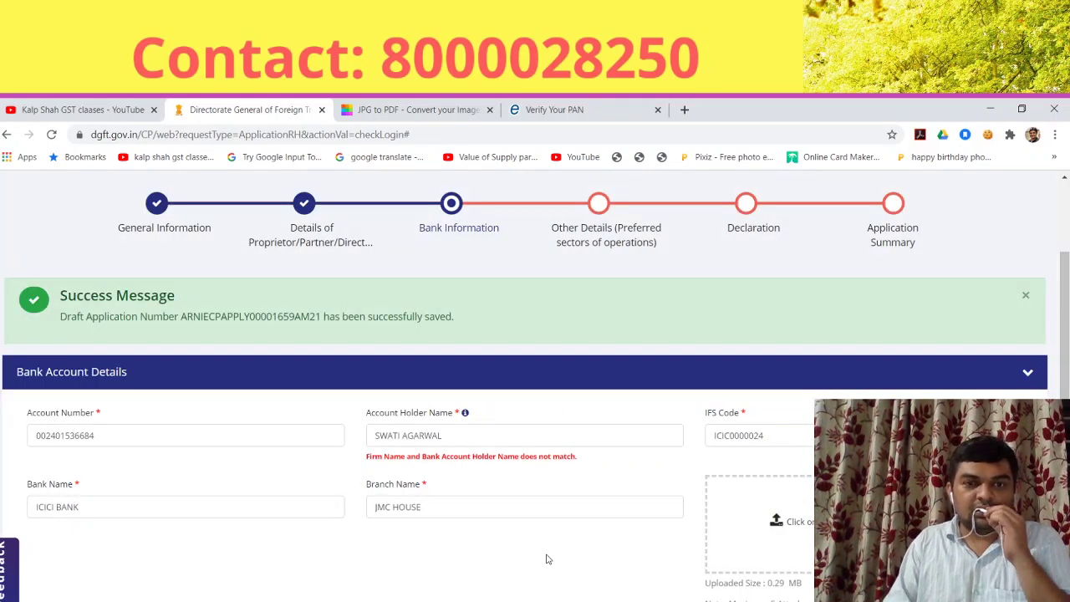
pyautogui.scroll(-3, 547, 556)
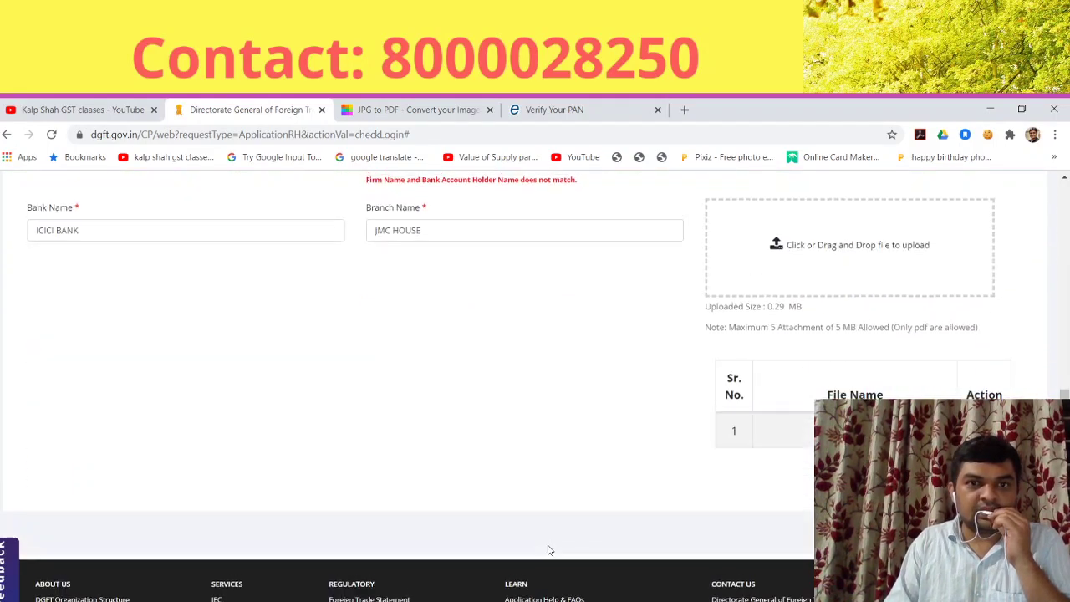
pyautogui.scroll(2, 549, 550)
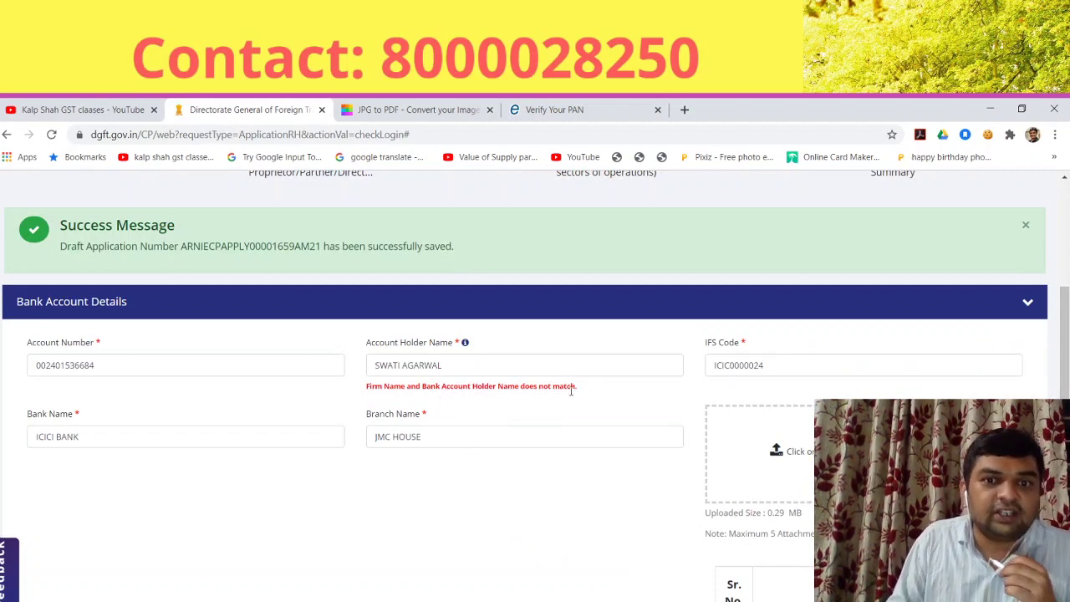
# Step: Replace the account holder name with AGARWAL CONSULTANTS and save to reach Other Details
pyautogui.click(448, 368)
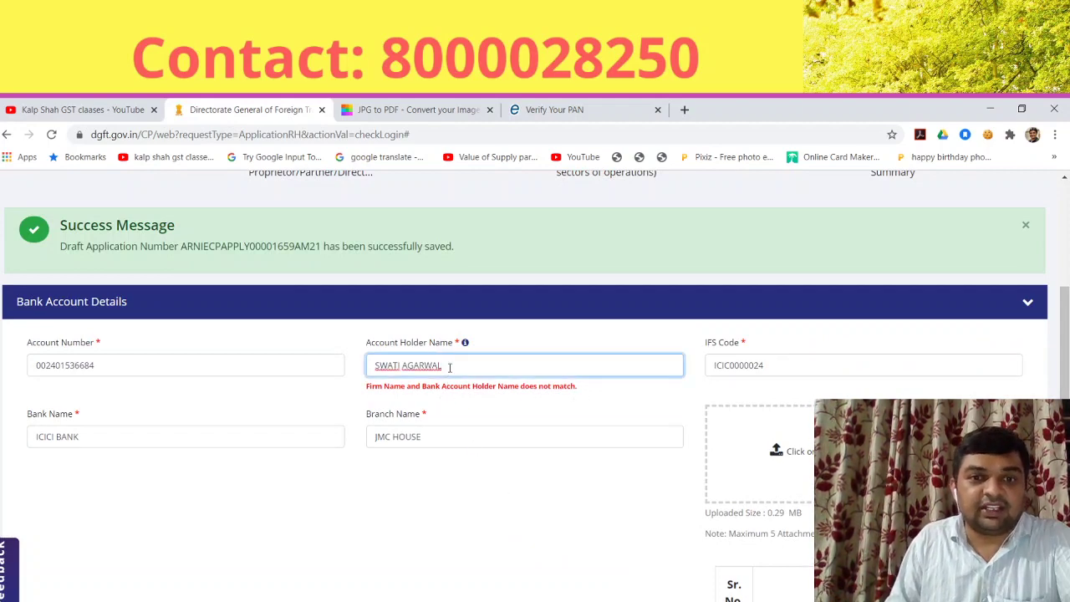
pyautogui.press('BackSpace')
pyautogui.press('BackSpace')
pyautogui.press('BackSpace')
pyautogui.press('BackSpace')
pyautogui.press('BackSpace')
pyautogui.press('BackSpace')
pyautogui.press('BackSpace')
pyautogui.press('BackSpace')
pyautogui.press('BackSpace')
pyautogui.press('BackSpace')
pyautogui.press('BackSpace')
pyautogui.press('BackSpace')
pyautogui.press('BackSpace')
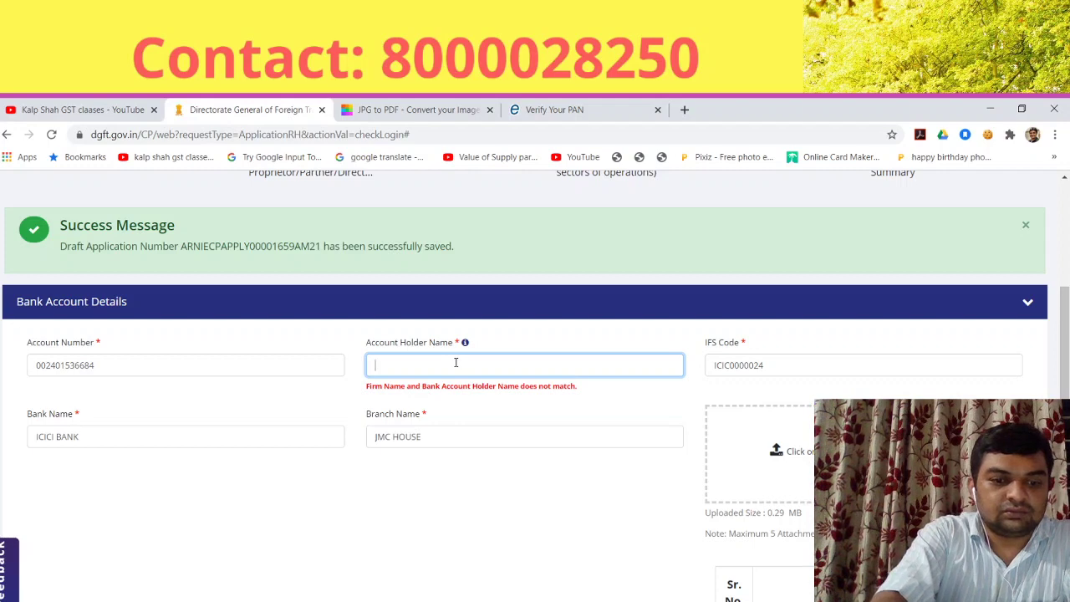
pyautogui.write('AGARWAL')
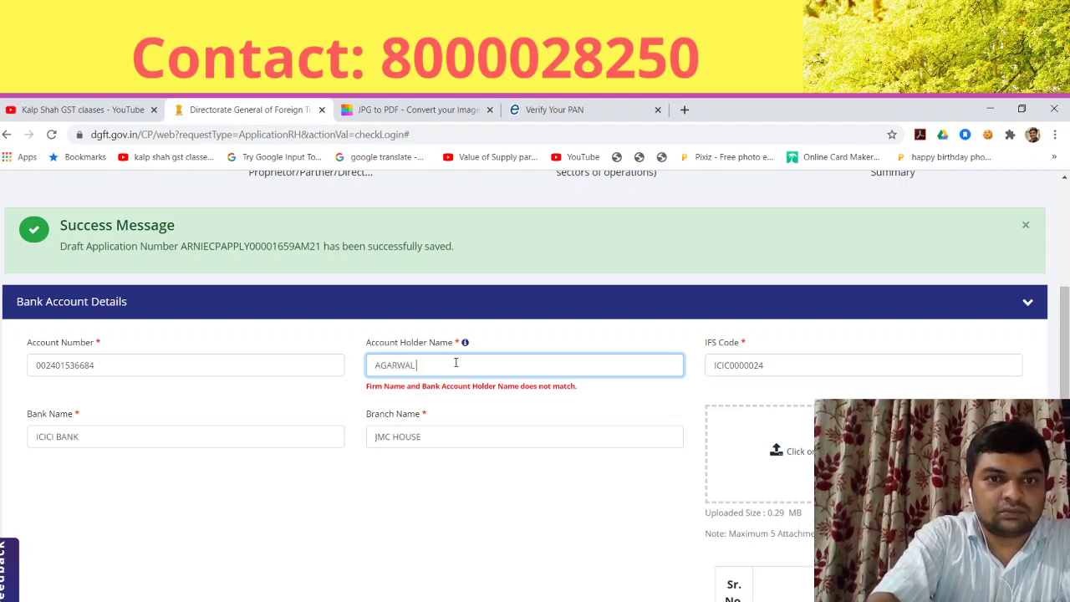
pyautogui.write(' CONSULTA')
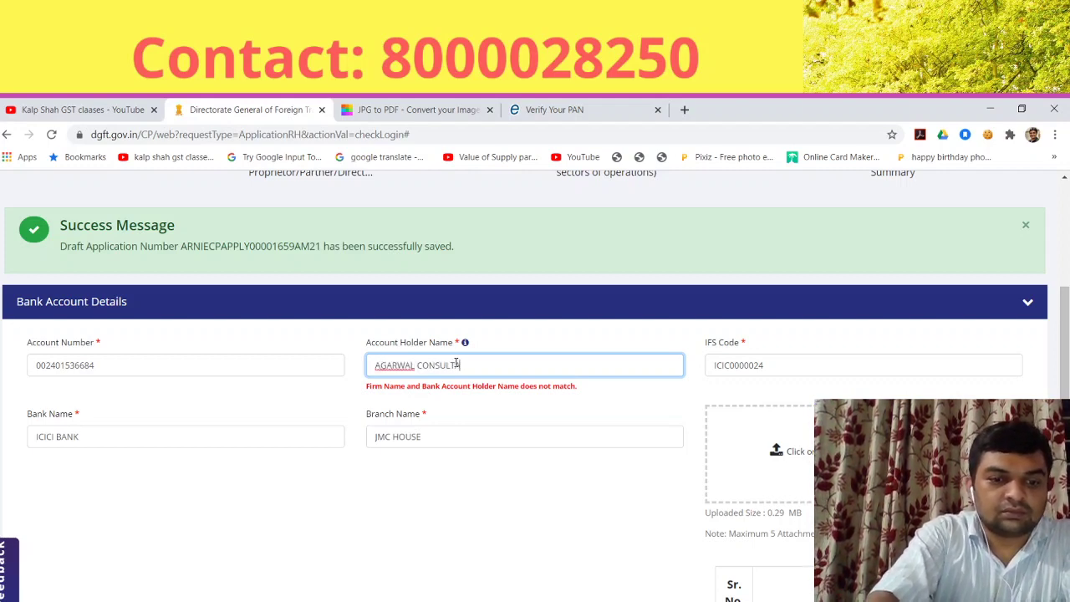
pyautogui.write('NTS')
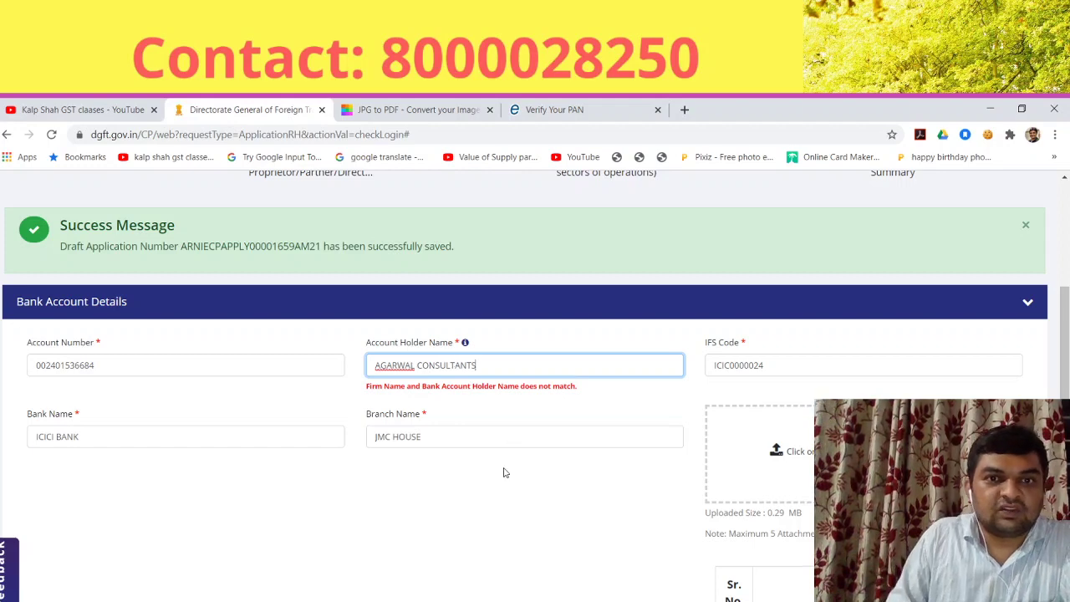
pyautogui.press('Tab')
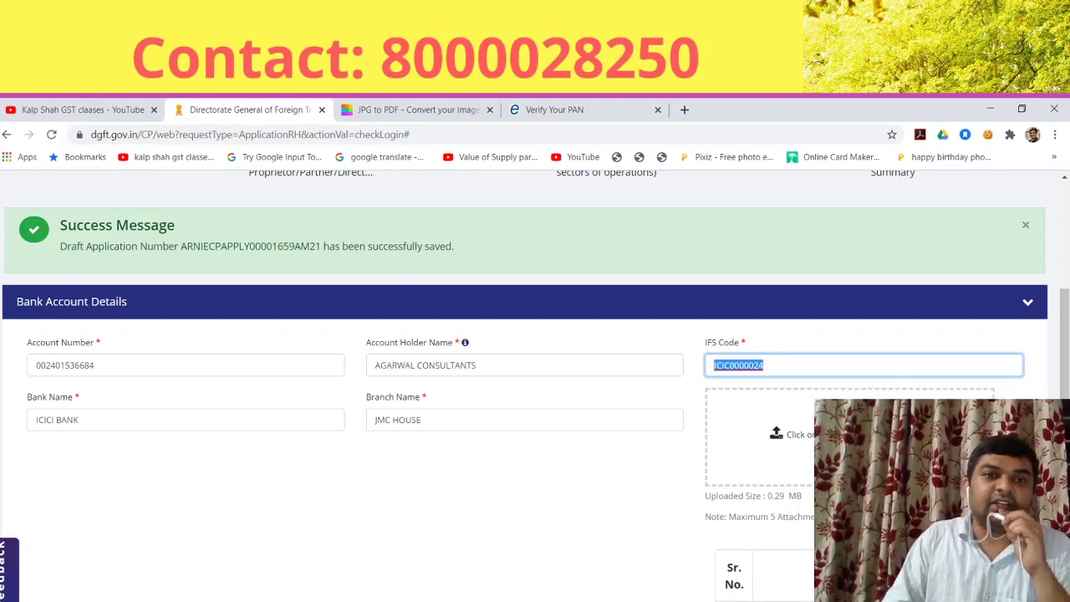
pyautogui.scroll(-1, 517, 516)
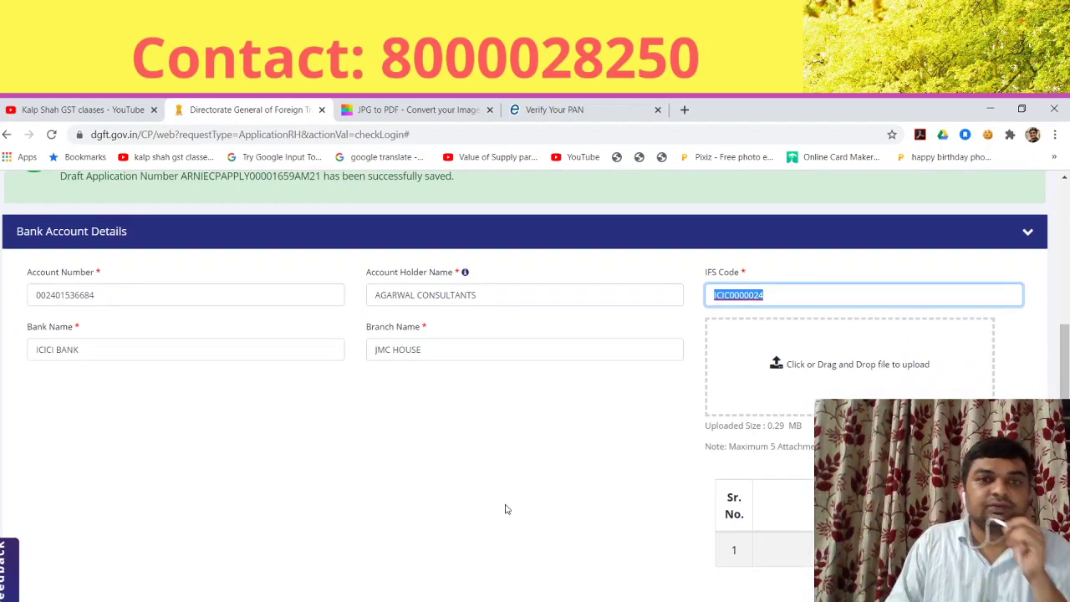
pyautogui.scroll(-2, 626, 525)
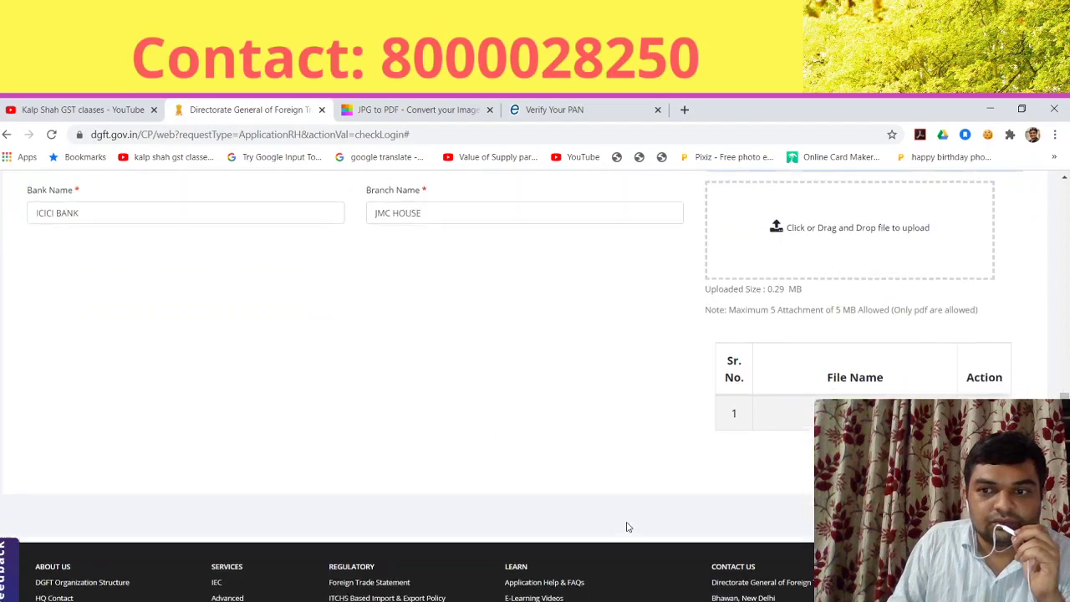
pyautogui.scroll(3, 625, 526)
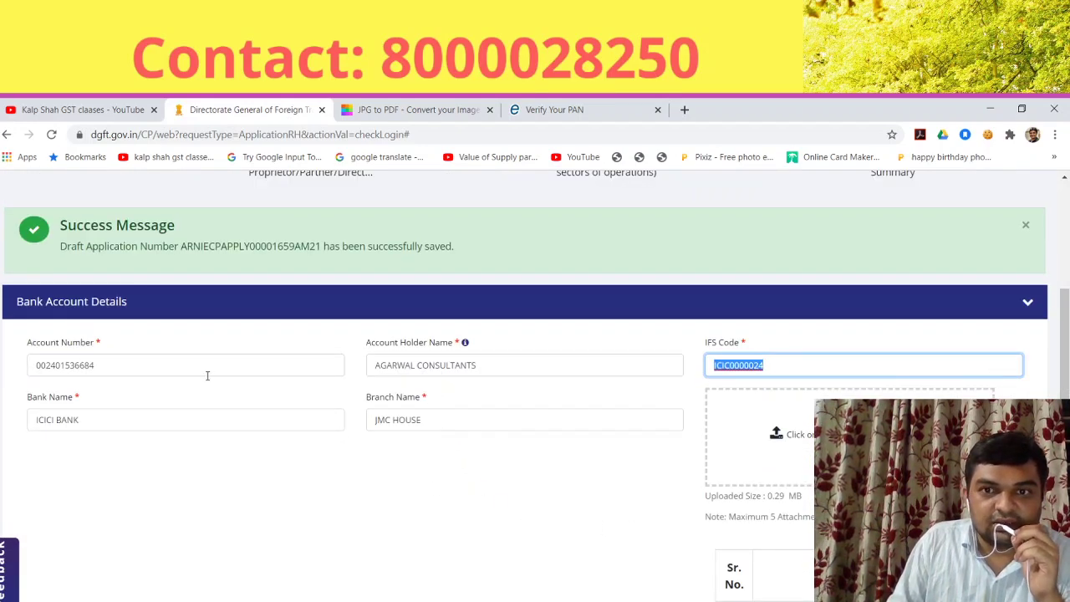
pyautogui.scroll(-3, 602, 595)
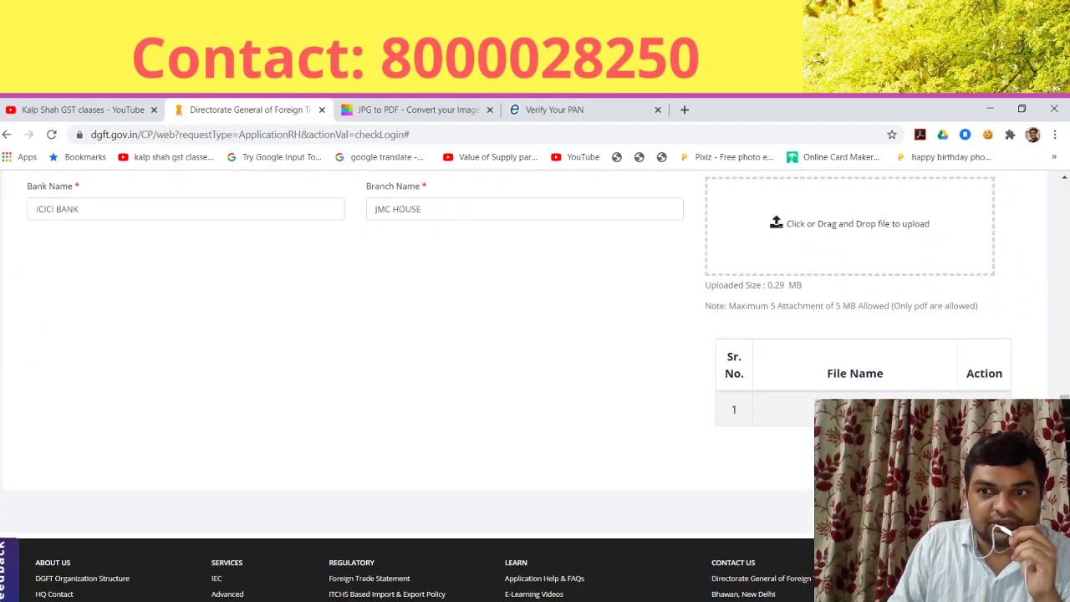
pyautogui.scroll(6, 535, 384)
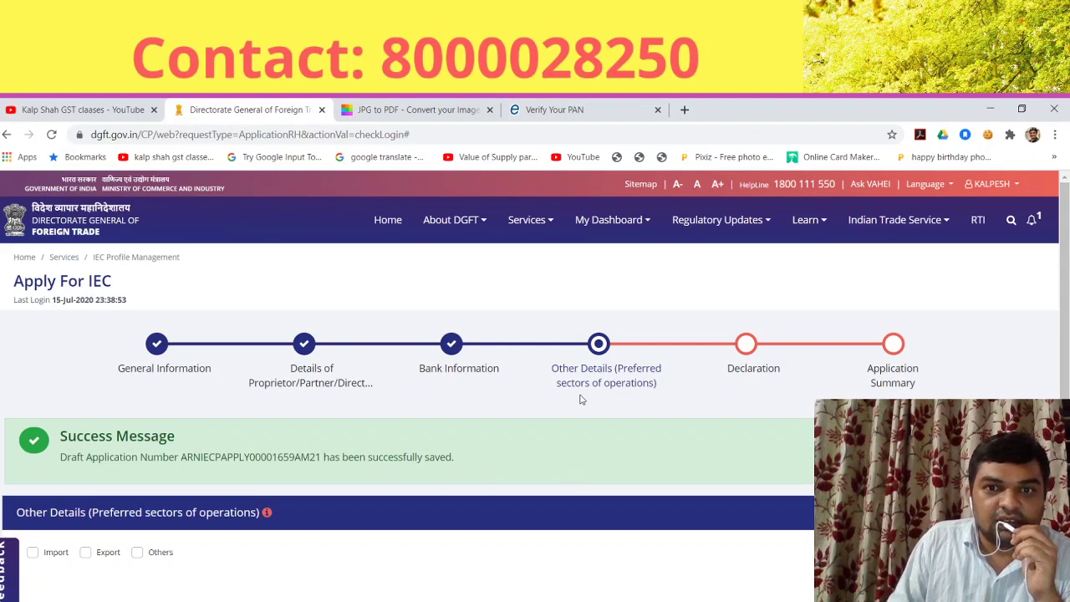
# Step: Tick Export as the preferred sector of operations
pyautogui.scroll(-2, 580, 399)
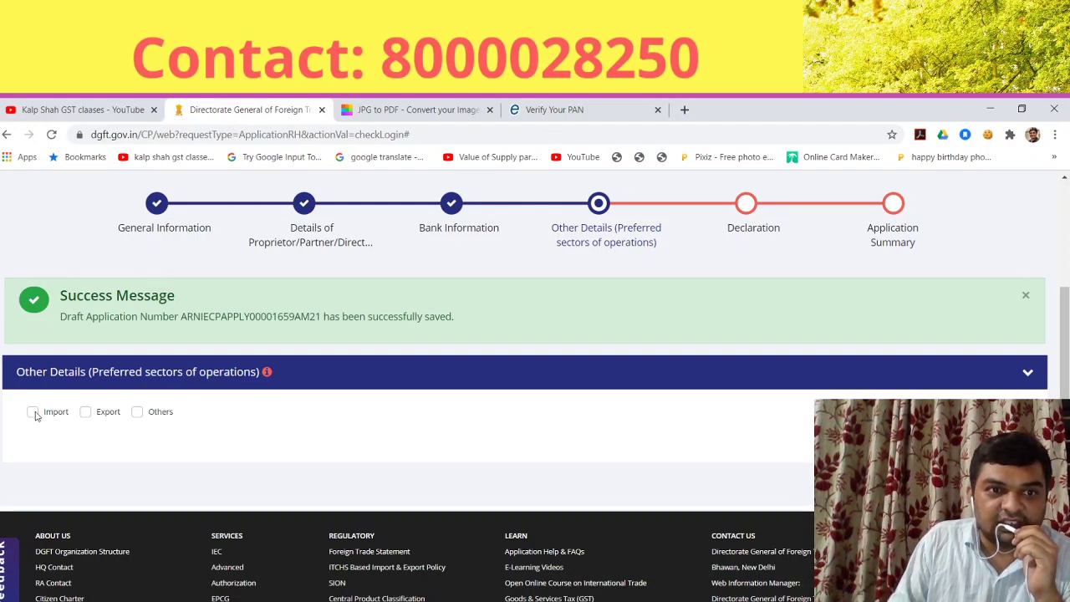
pyautogui.click(86, 412)
pyautogui.scroll(-1, 530, 530)
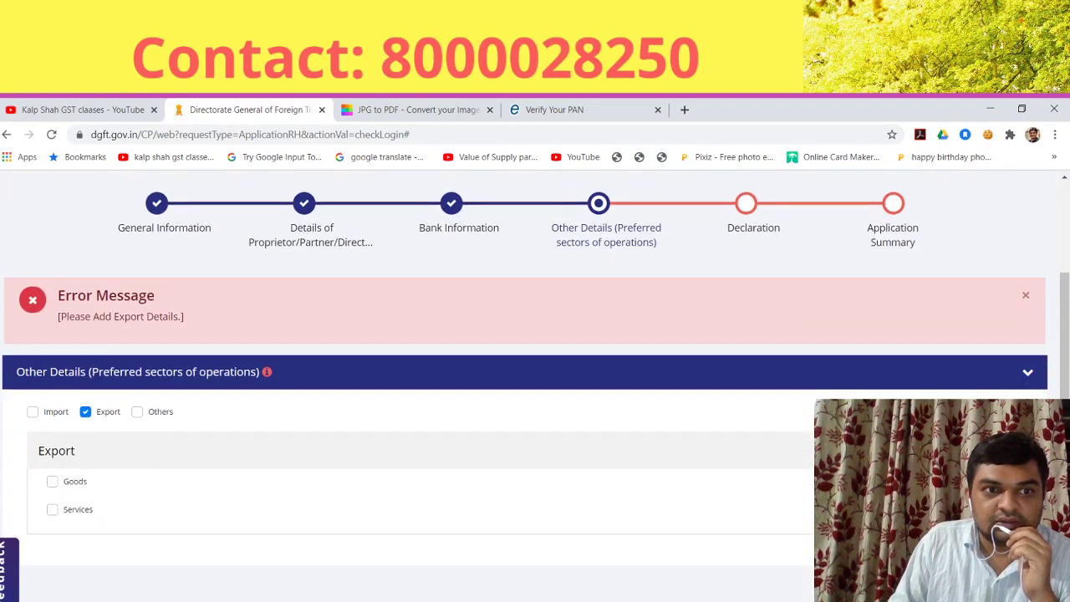
pyautogui.scroll(-2, 534, 384)
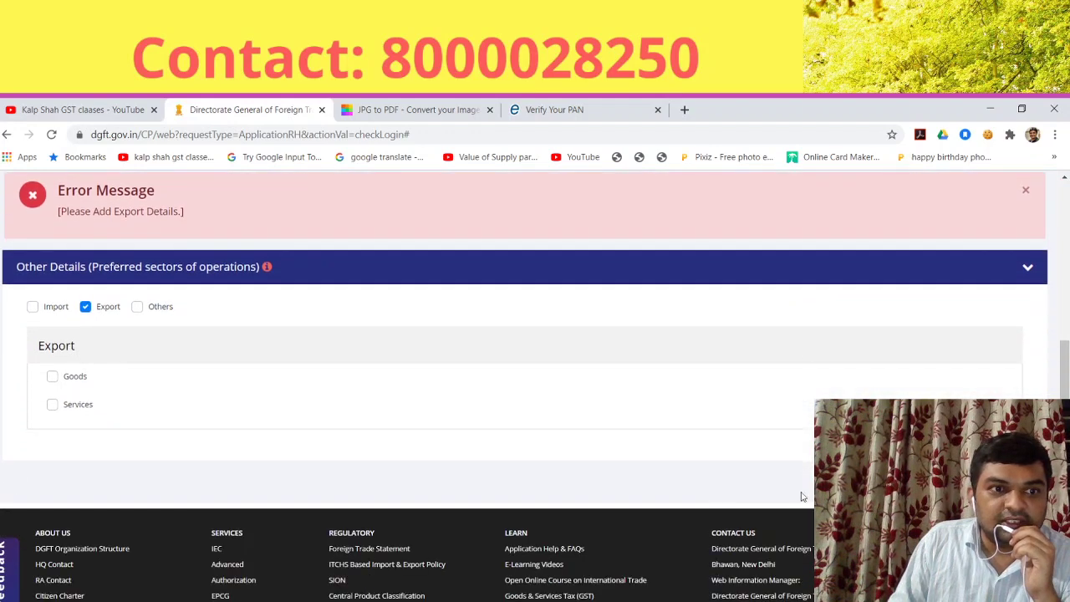
pyautogui.click(51, 380)
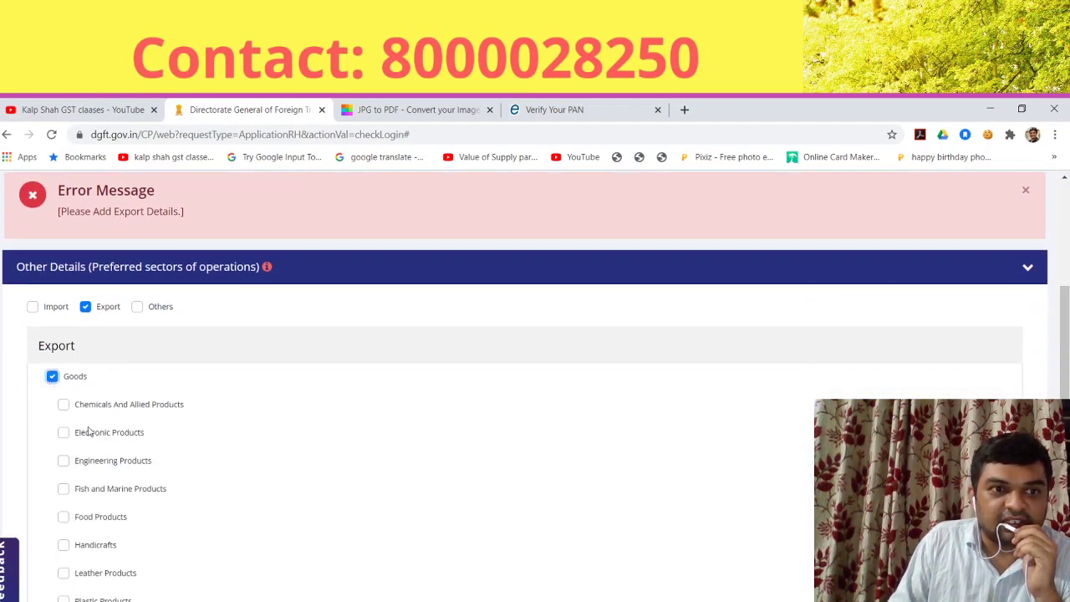
pyautogui.click(53, 380)
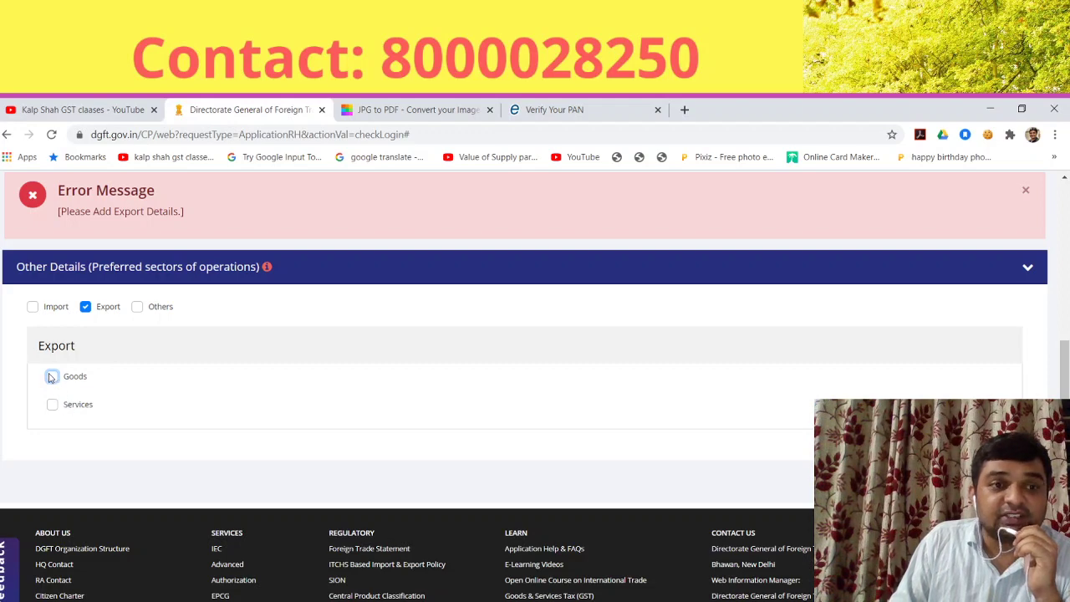
# Step: Choose Services instead of Goods as the export category
pyautogui.click(51, 377)
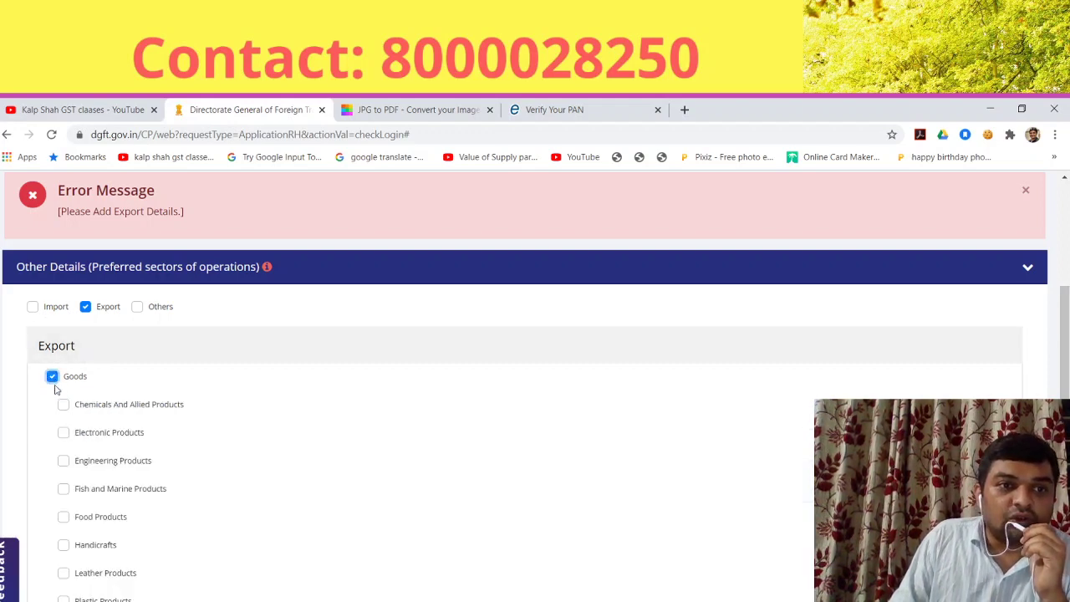
pyautogui.scroll(-3, 276, 466)
pyautogui.scroll(-3, 276, 467)
pyautogui.scroll(7, 275, 466)
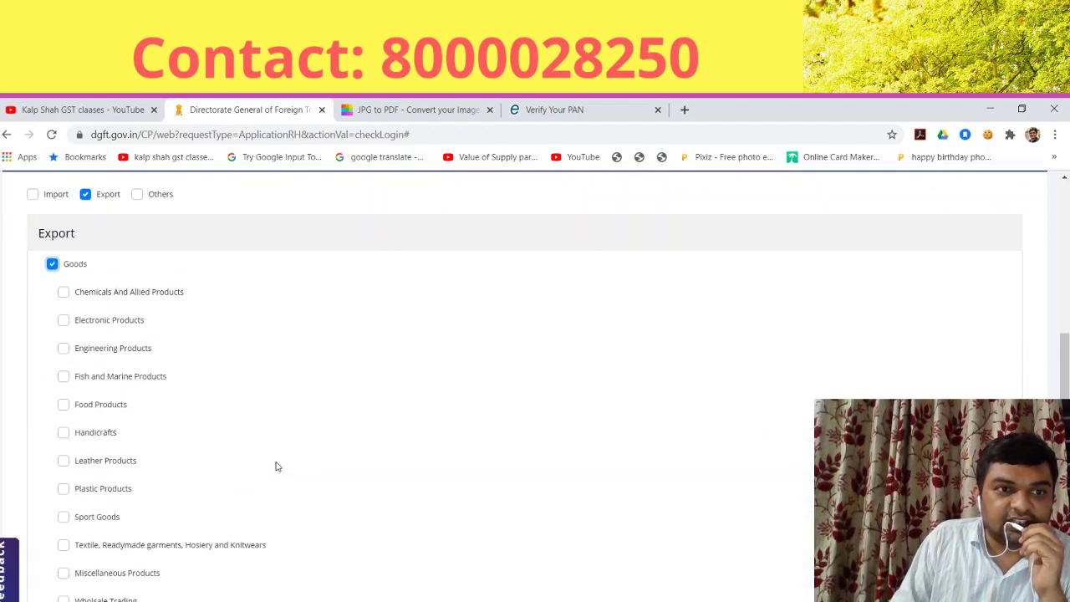
pyautogui.scroll(-3, 267, 470)
pyautogui.scroll(-3, 258, 477)
pyautogui.scroll(7, 250, 468)
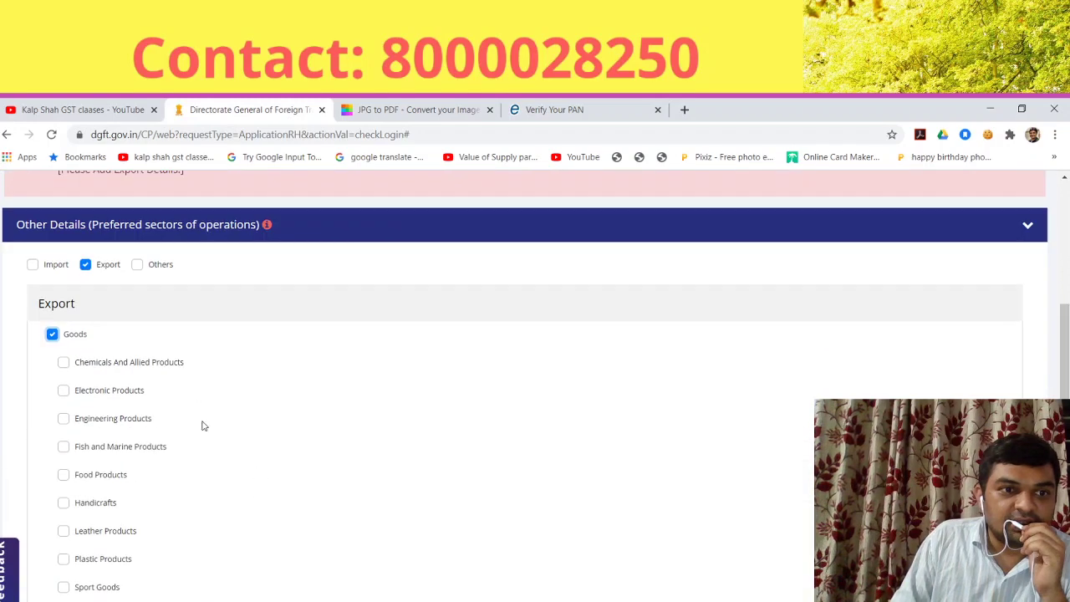
pyautogui.click(52, 334)
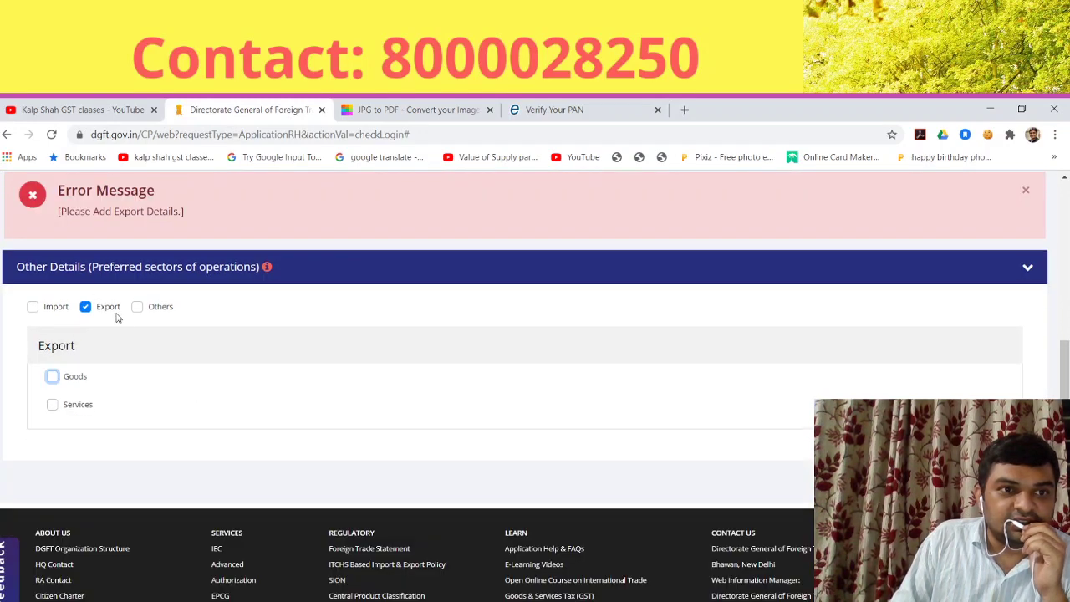
pyautogui.click(52, 406)
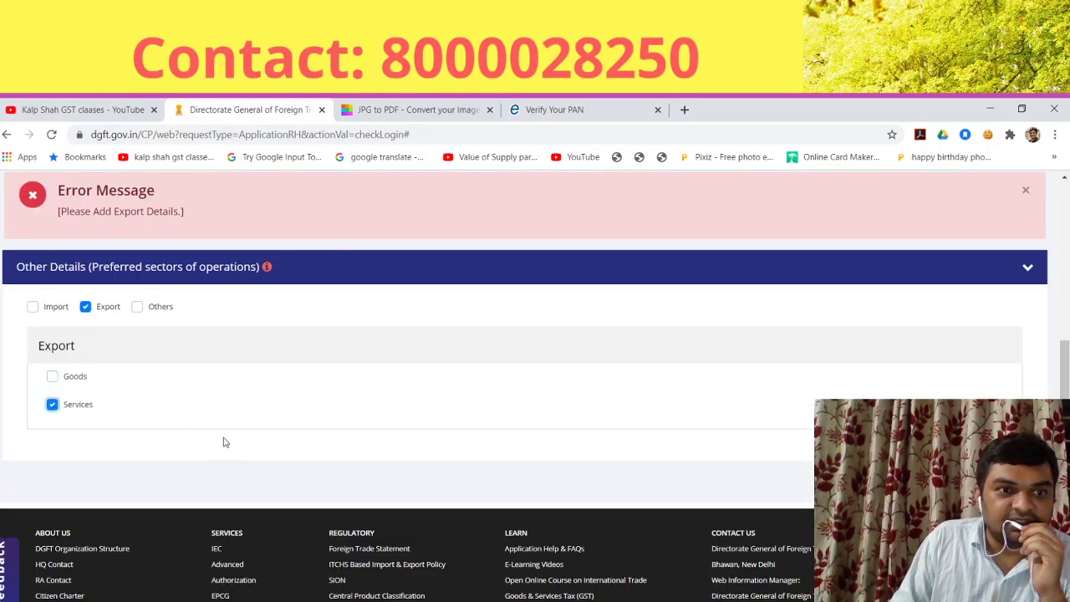
pyautogui.click(52, 376)
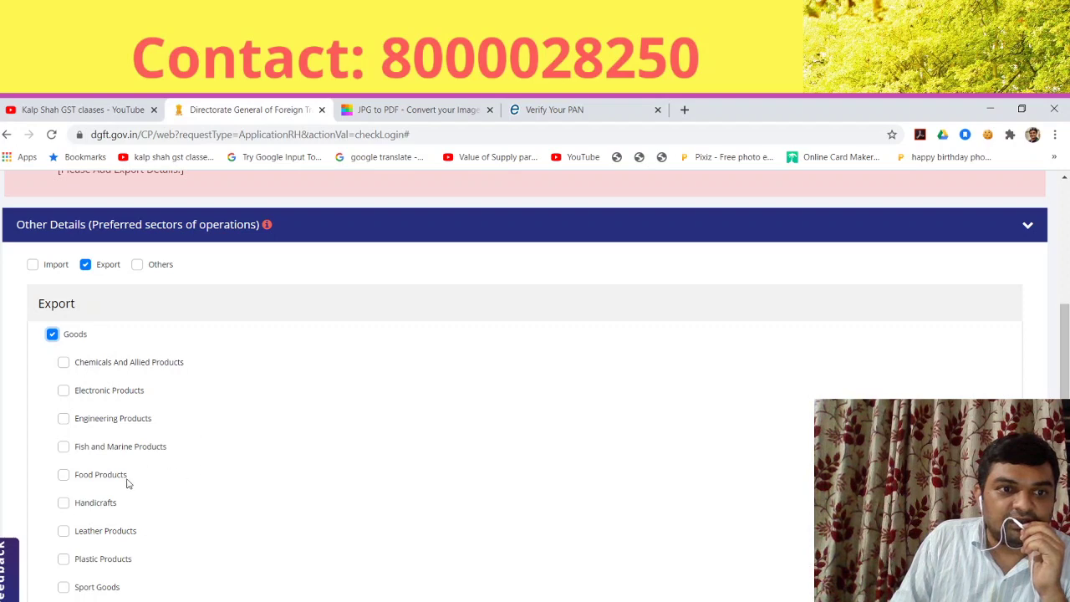
pyautogui.scroll(-2, 159, 514)
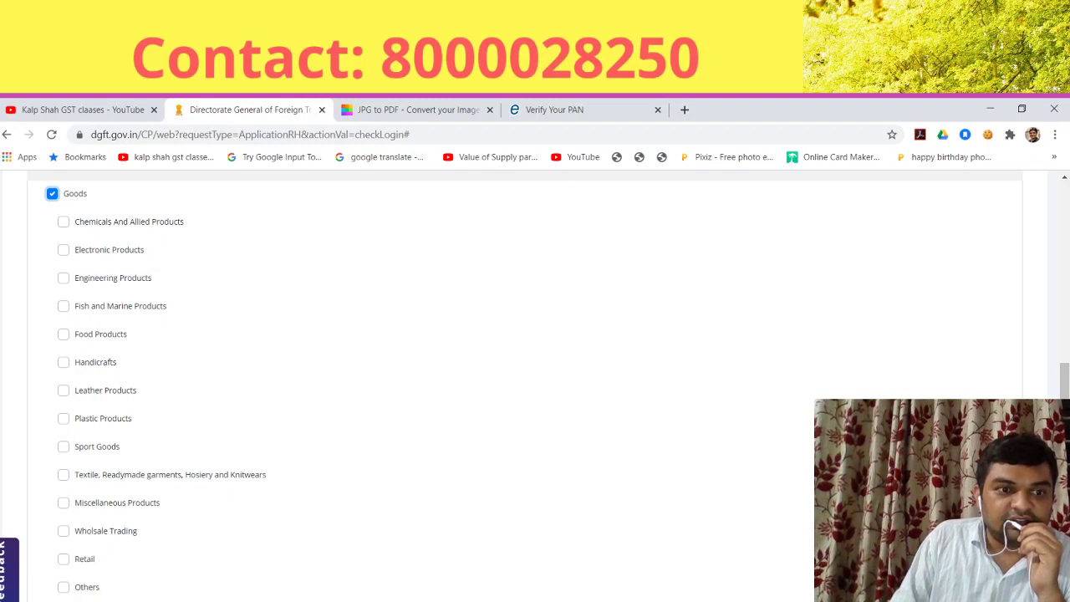
pyautogui.click(53, 194)
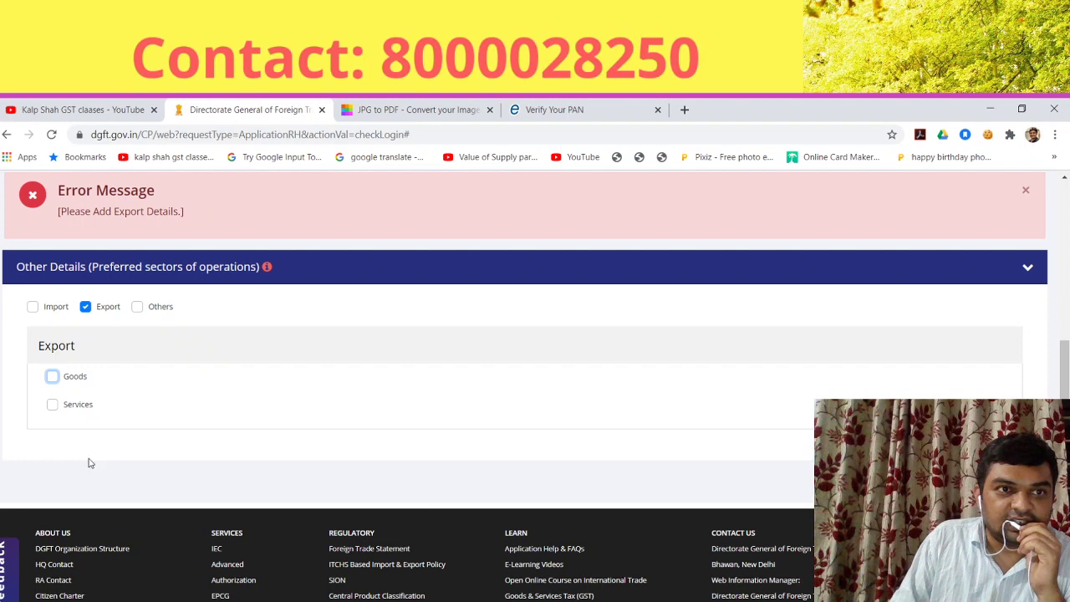
pyautogui.click(53, 405)
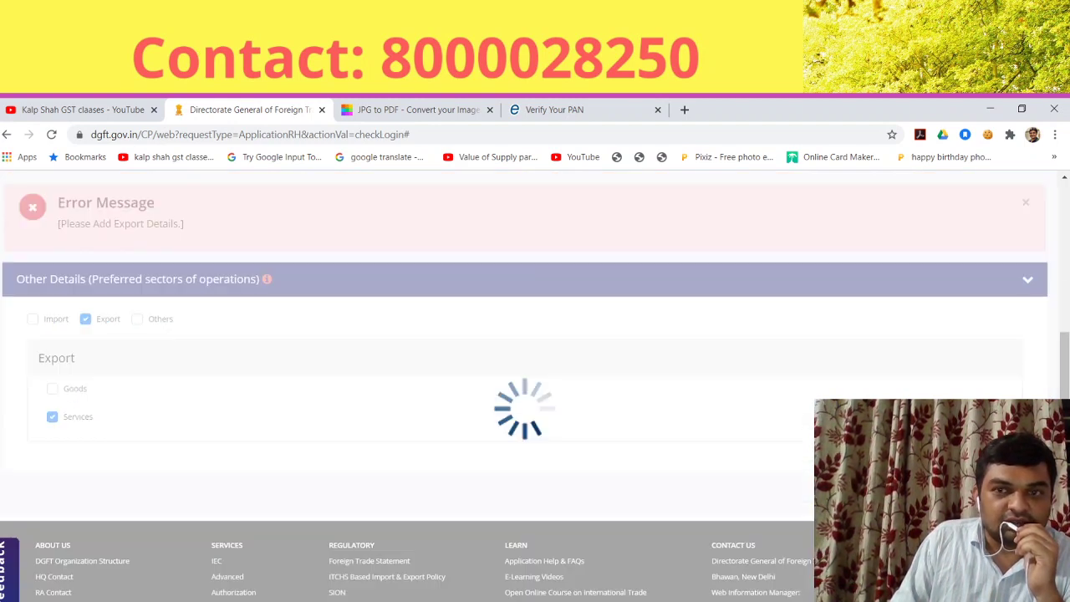
pyautogui.scroll(-1, 394, 446)
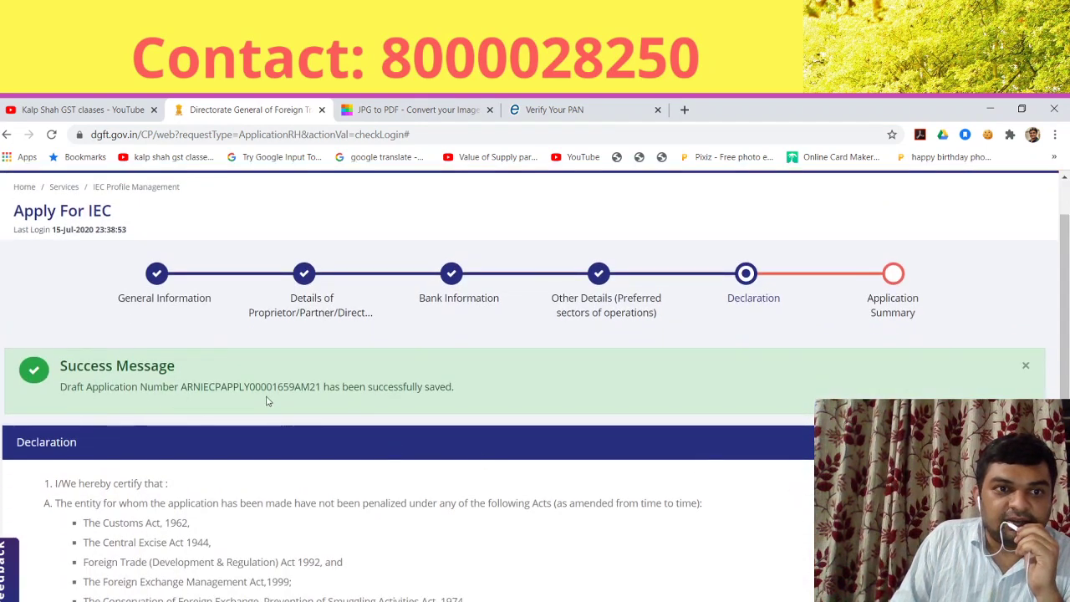
pyautogui.scroll(-2, 478, 422)
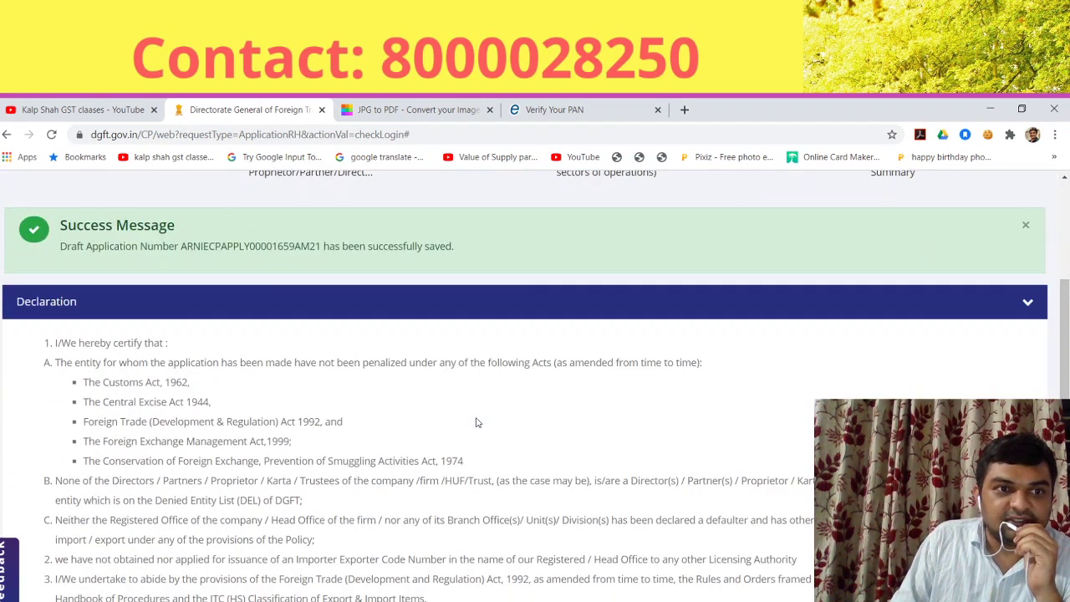
pyautogui.scroll(-5, 479, 424)
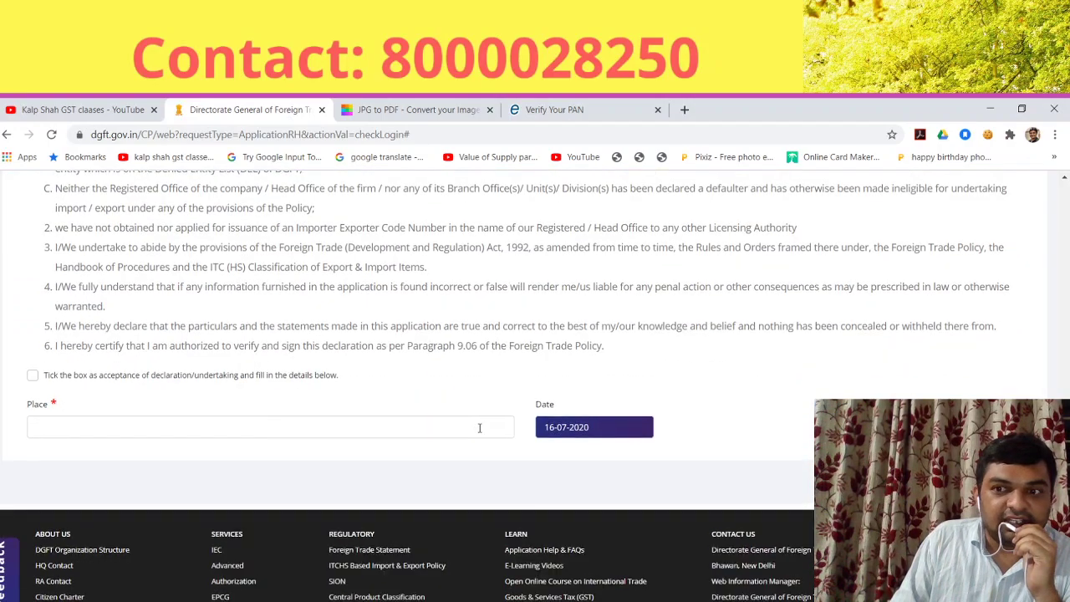
pyautogui.scroll(8, 479, 428)
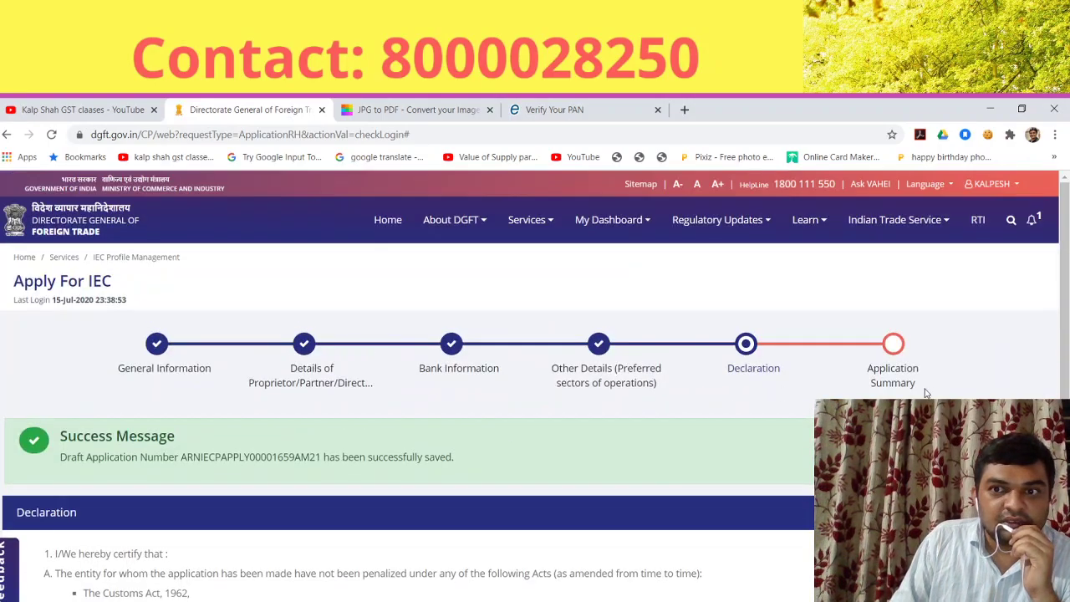
pyautogui.scroll(-7, 700, 407)
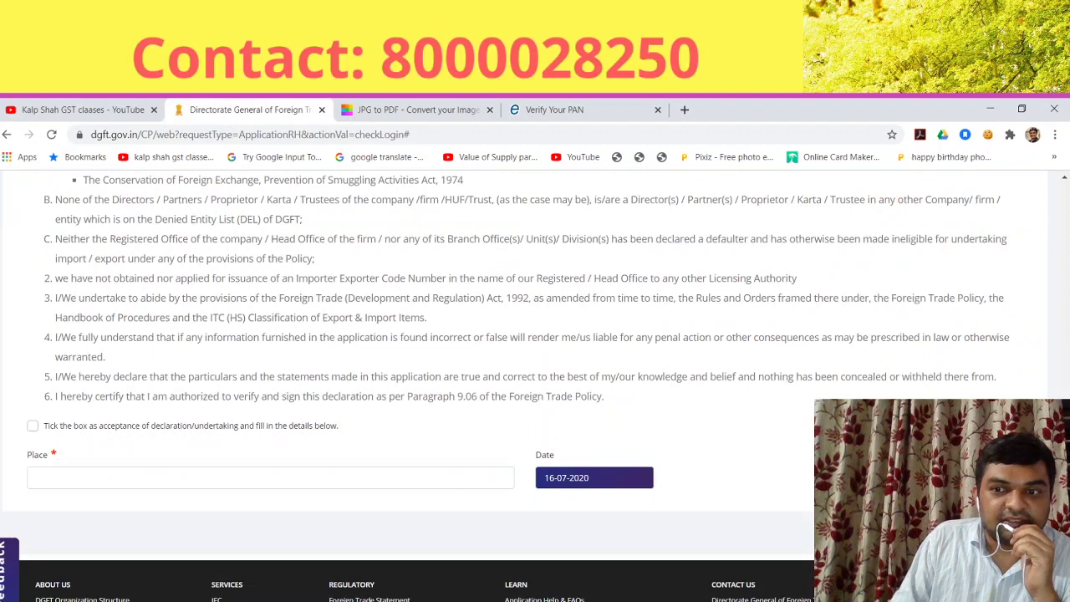
pyautogui.scroll(4, 516, 477)
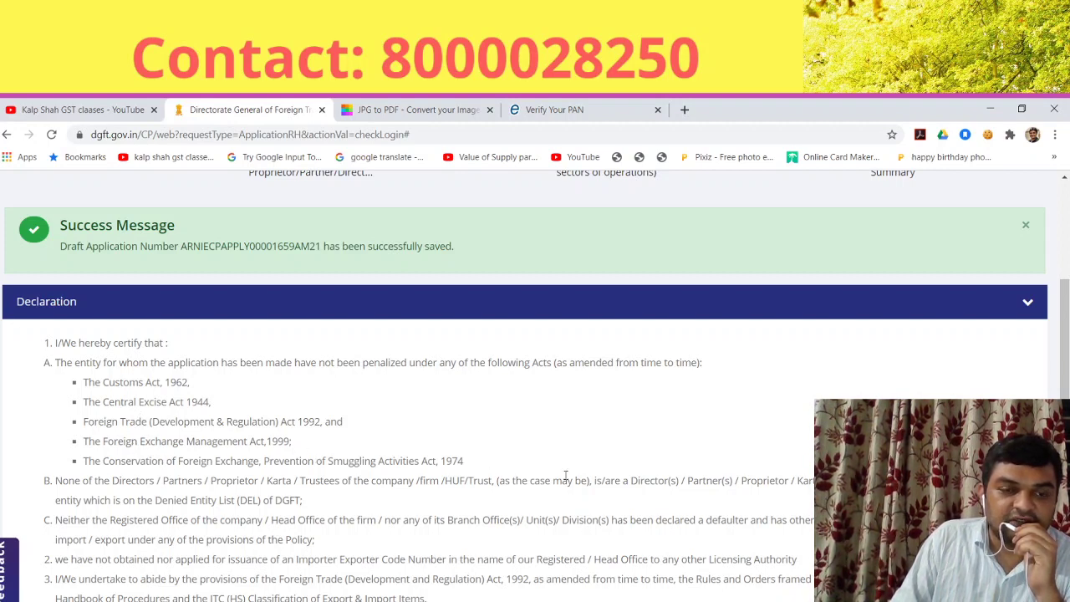
pyautogui.scroll(-3, 596, 466)
pyautogui.scroll(2, 122, 310)
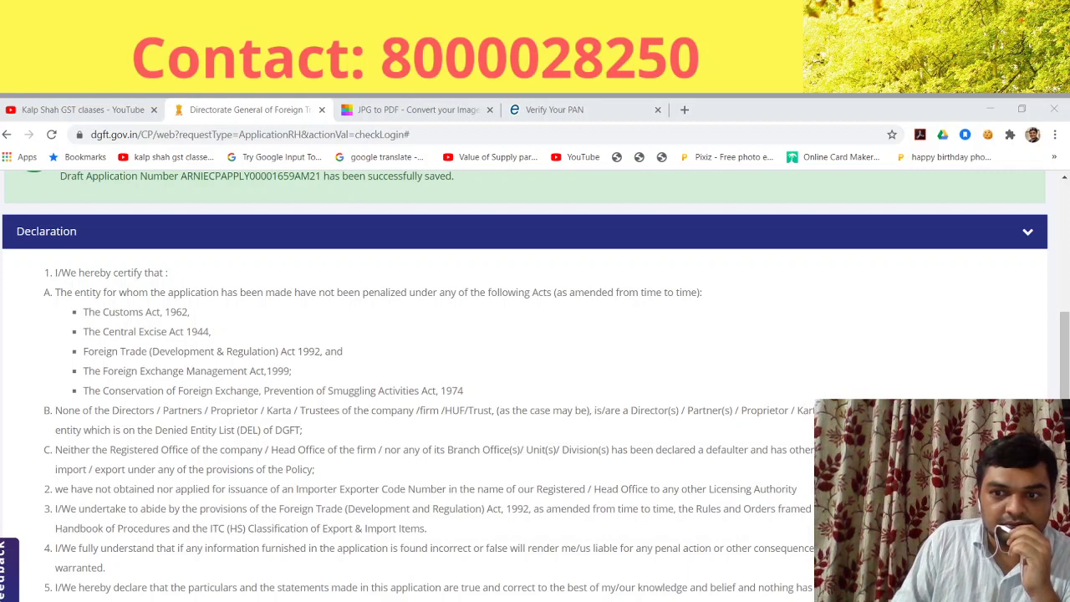
pyautogui.click(238, 520)
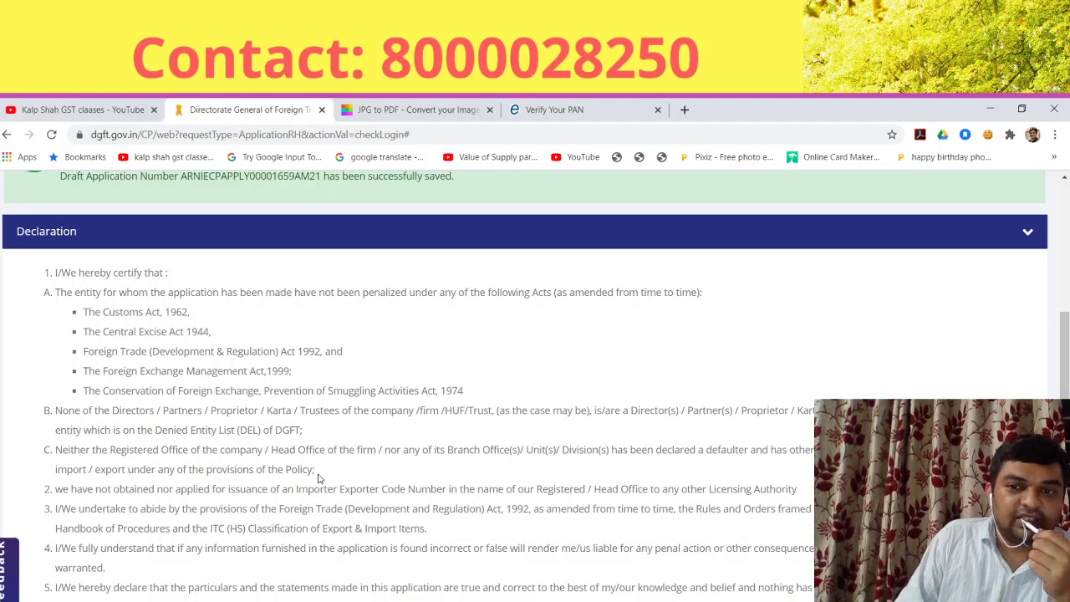
pyautogui.scroll(-1, 551, 474)
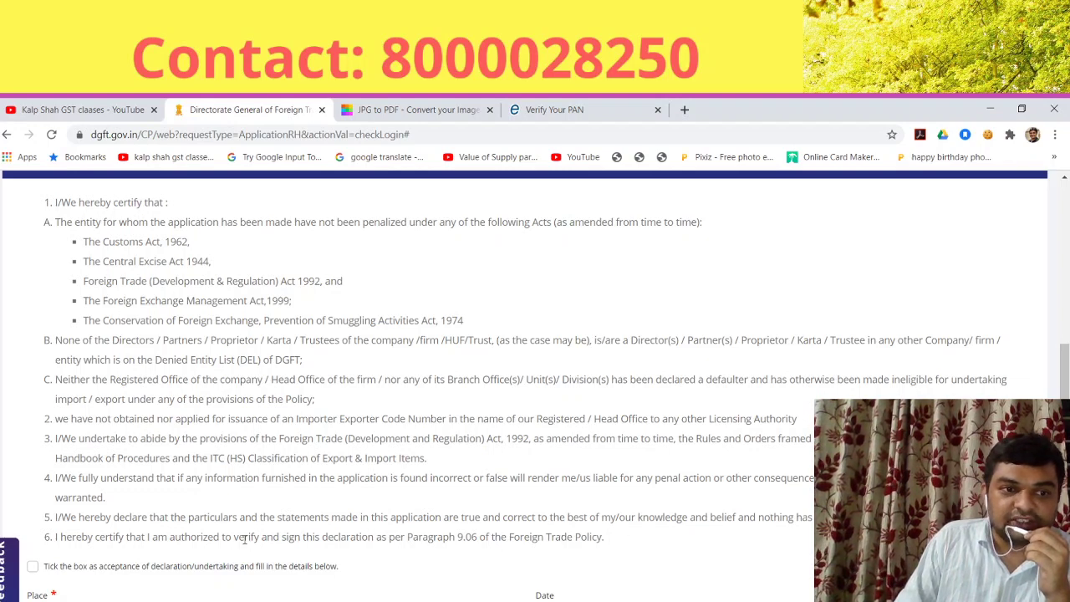
pyautogui.scroll(-1, 275, 543)
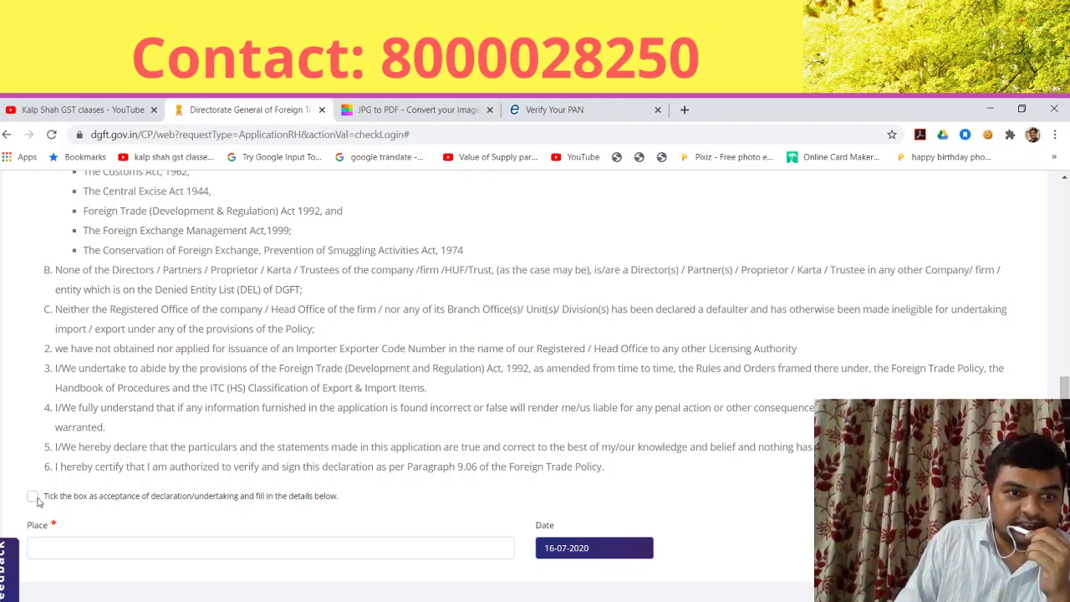
# Step: Accept the declaration, enter AHMEDABAD as the place, and save the draft
pyautogui.click(33, 497)
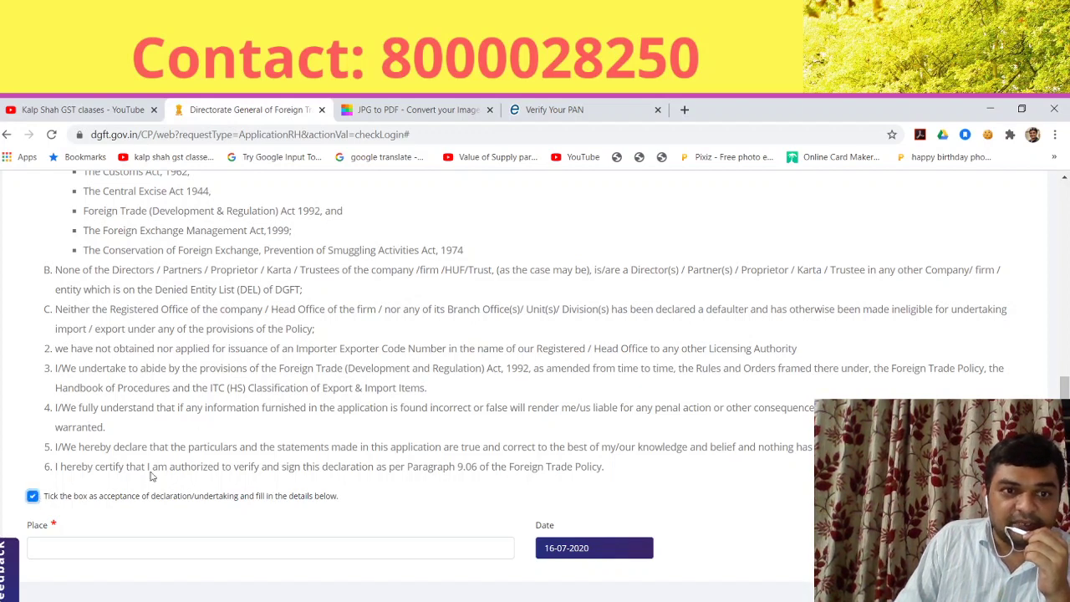
pyautogui.scroll(-2, 226, 506)
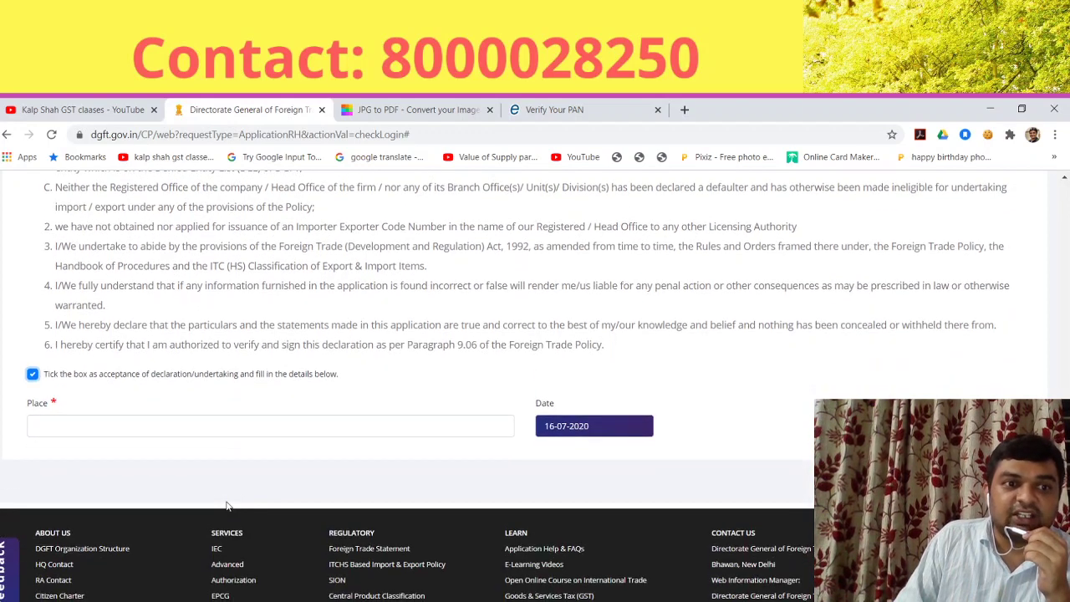
pyautogui.click(288, 431)
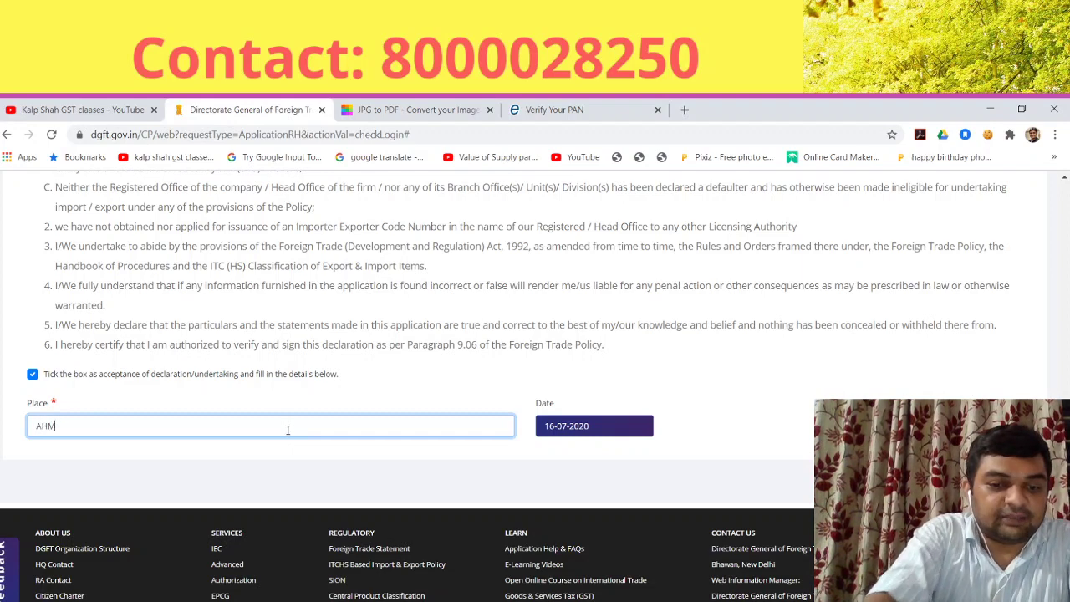
pyautogui.write('AHMEDABAD')
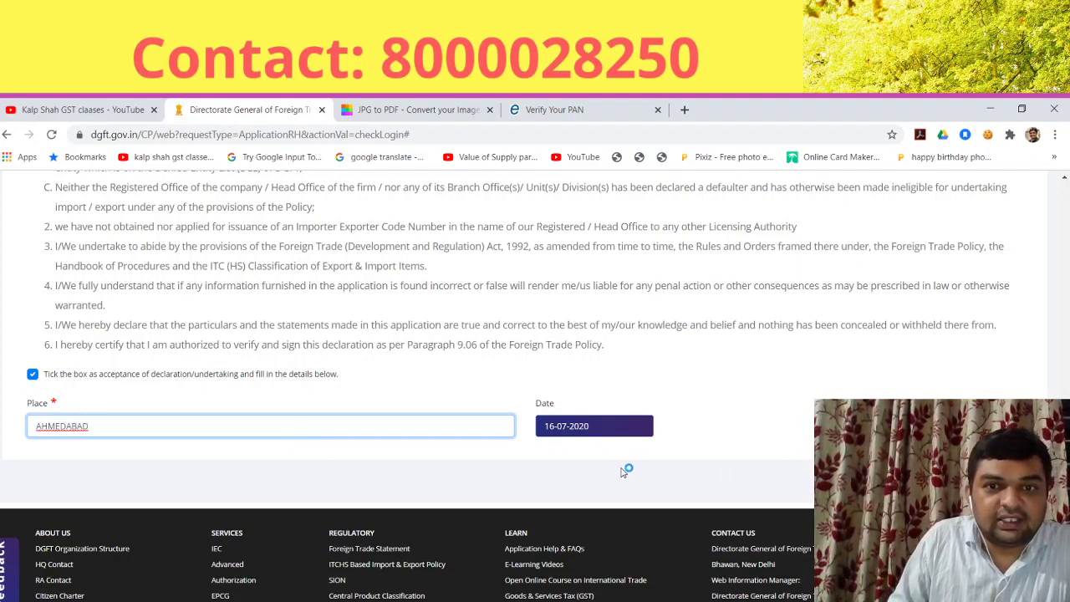
pyautogui.press('Return')
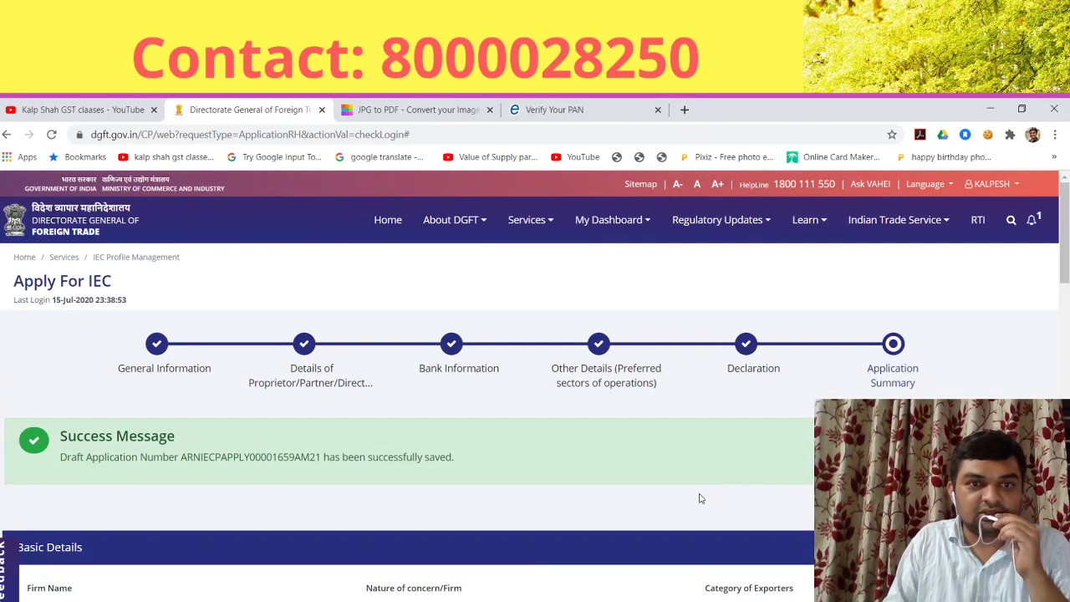
# Step: Scroll through the Application Summary sections to review the saved IEC application
pyautogui.scroll(-3, 689, 498)
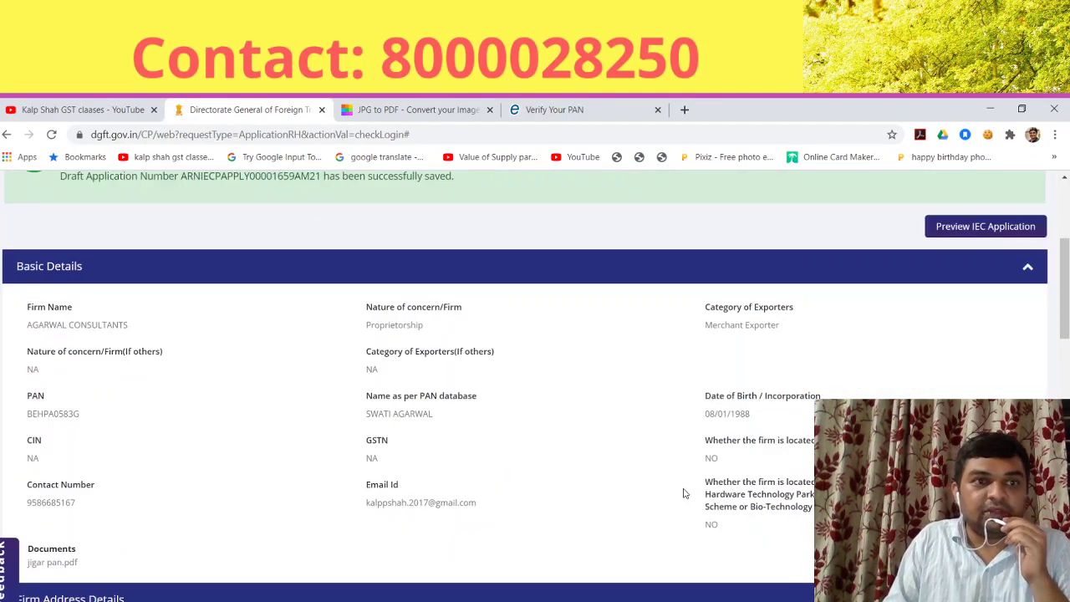
pyautogui.scroll(-9, 573, 497)
pyautogui.scroll(-10, 573, 482)
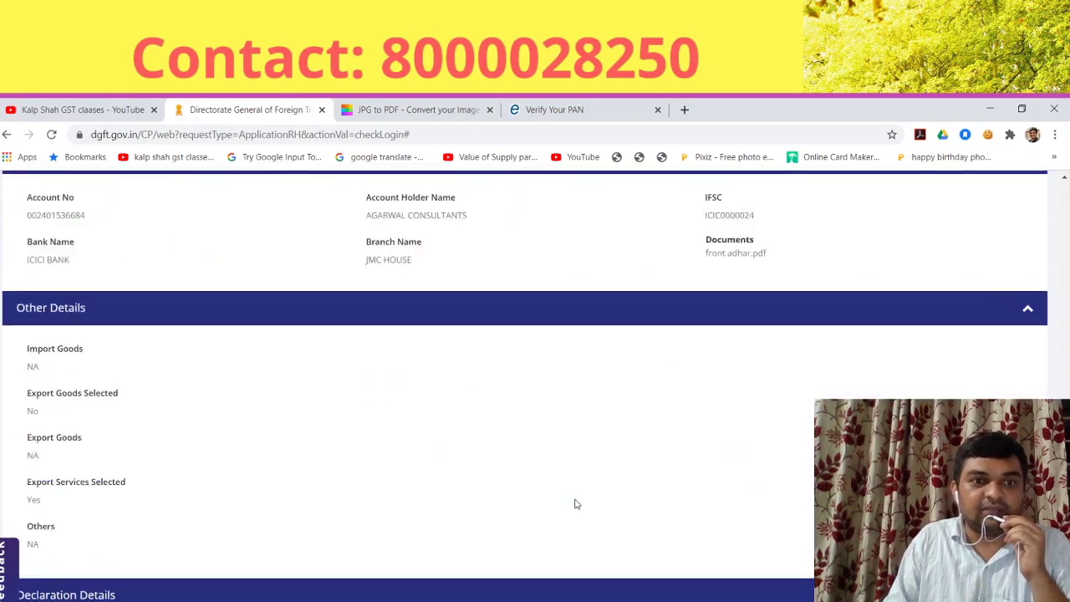
pyautogui.scroll(4, 576, 508)
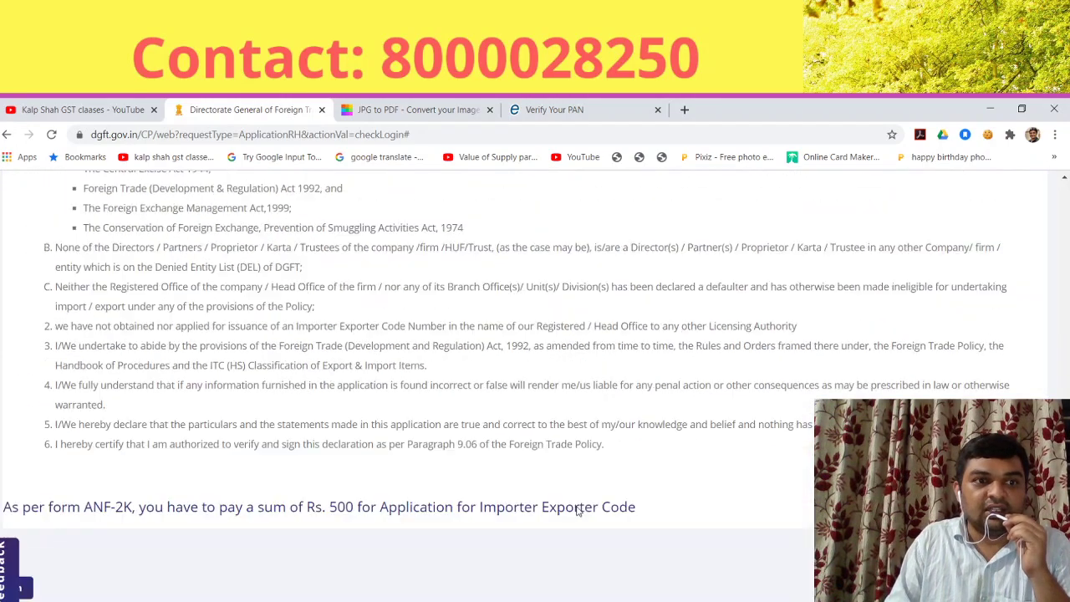
pyautogui.scroll(-4, 577, 508)
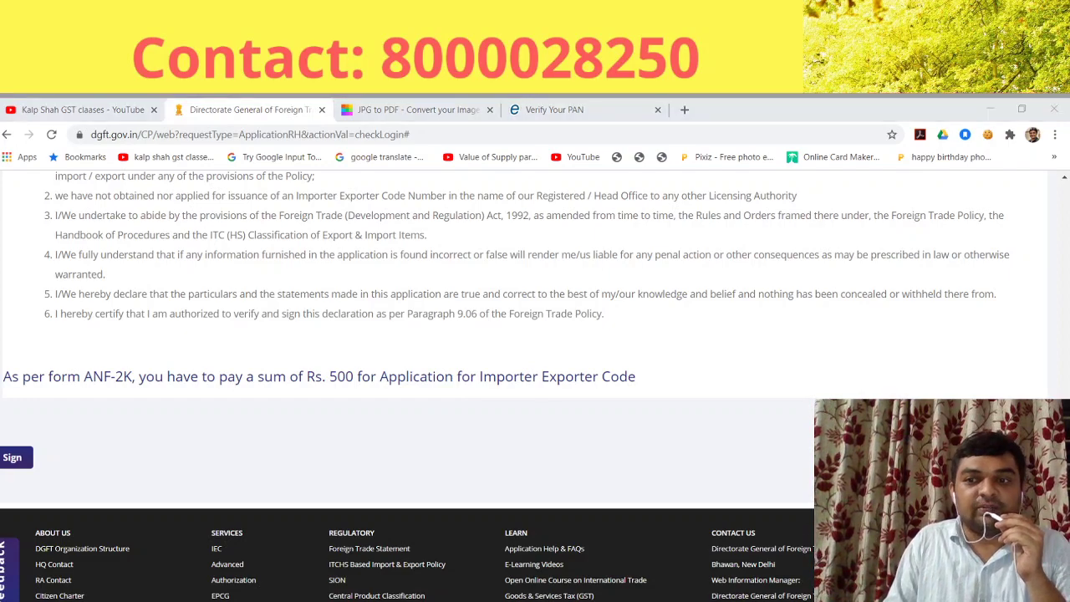
pyautogui.scroll(15, 525, 381)
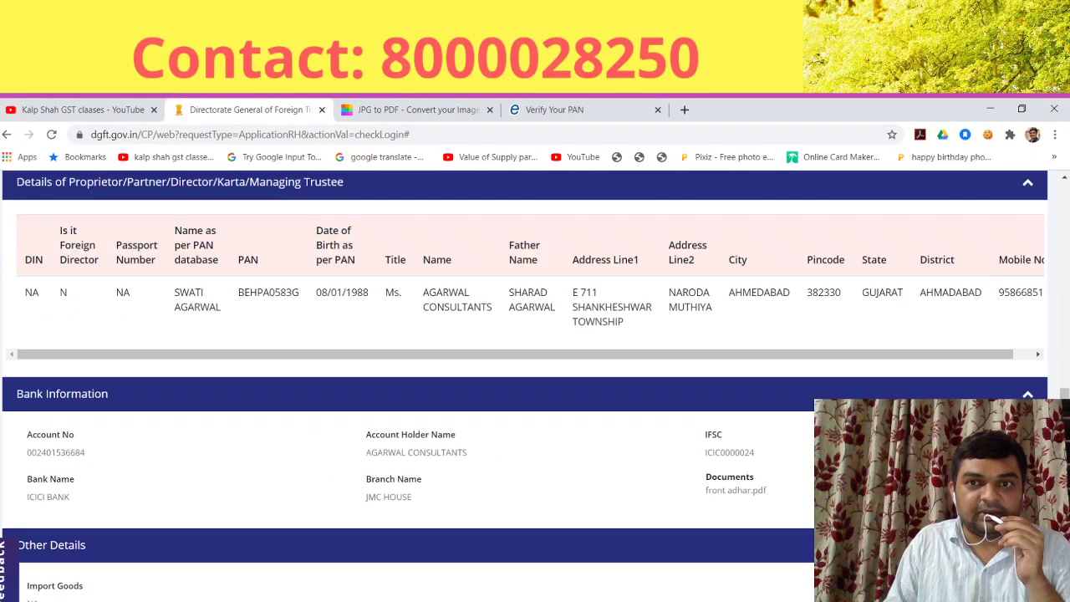
pyautogui.scroll(10, 524, 381)
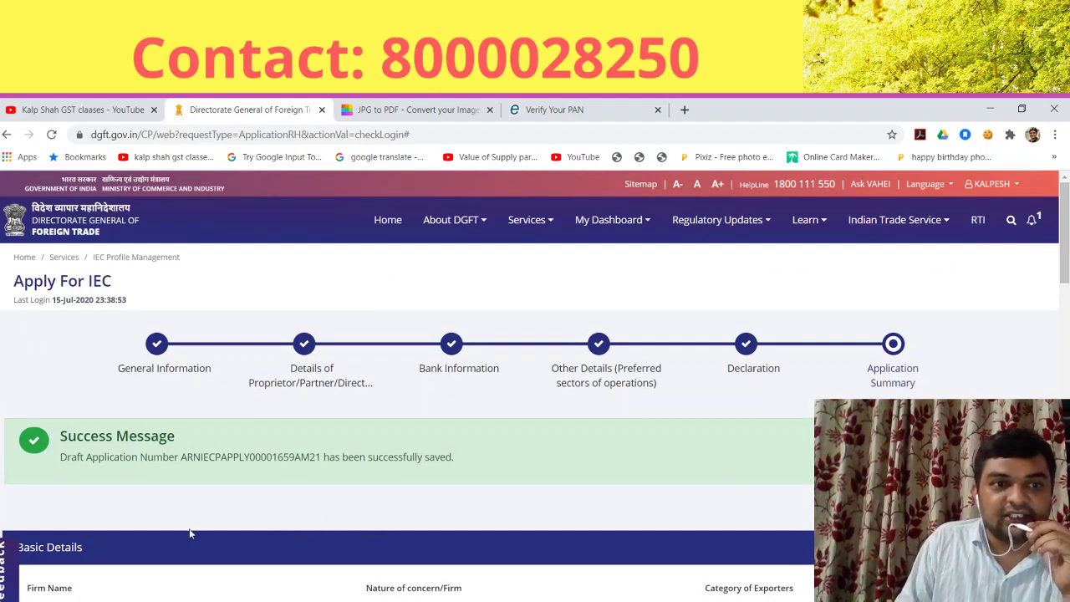
pyautogui.scroll(-3, 180, 498)
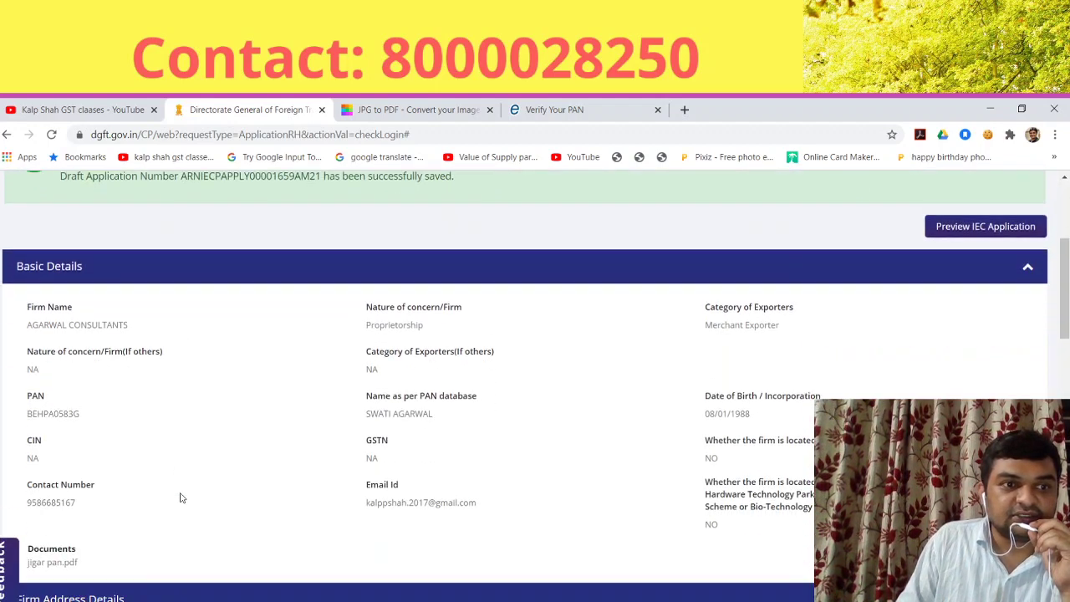
pyautogui.scroll(-1, 418, 455)
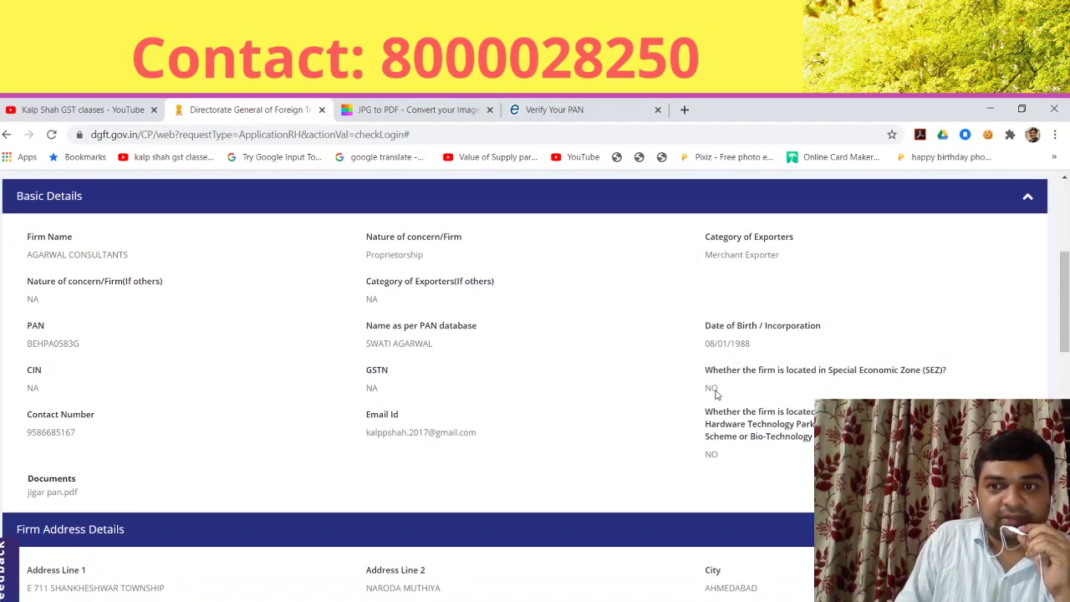
pyautogui.scroll(-2, 685, 454)
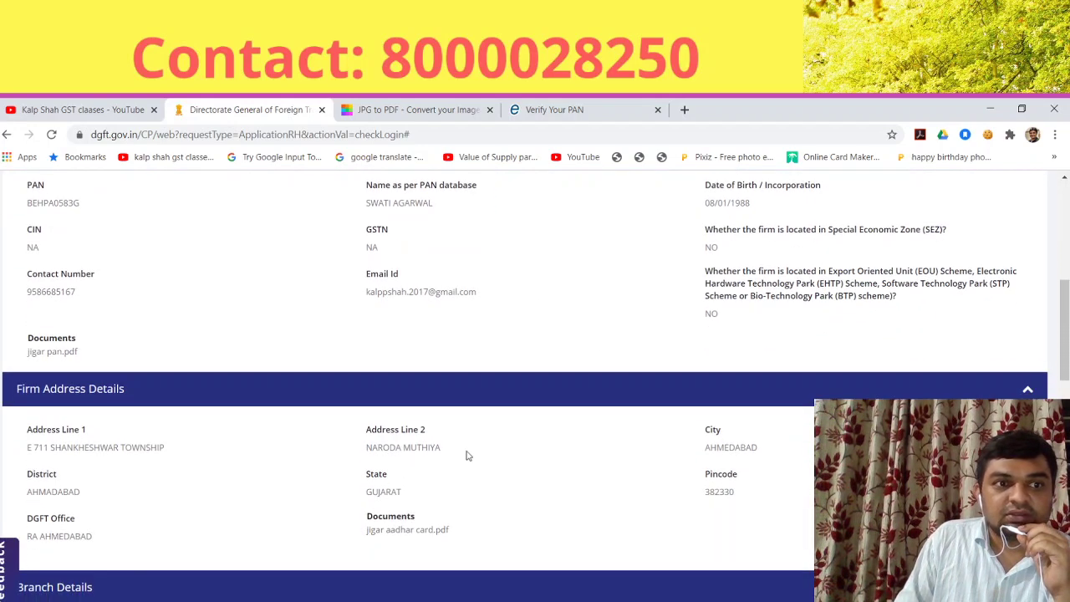
pyautogui.scroll(-4, 616, 512)
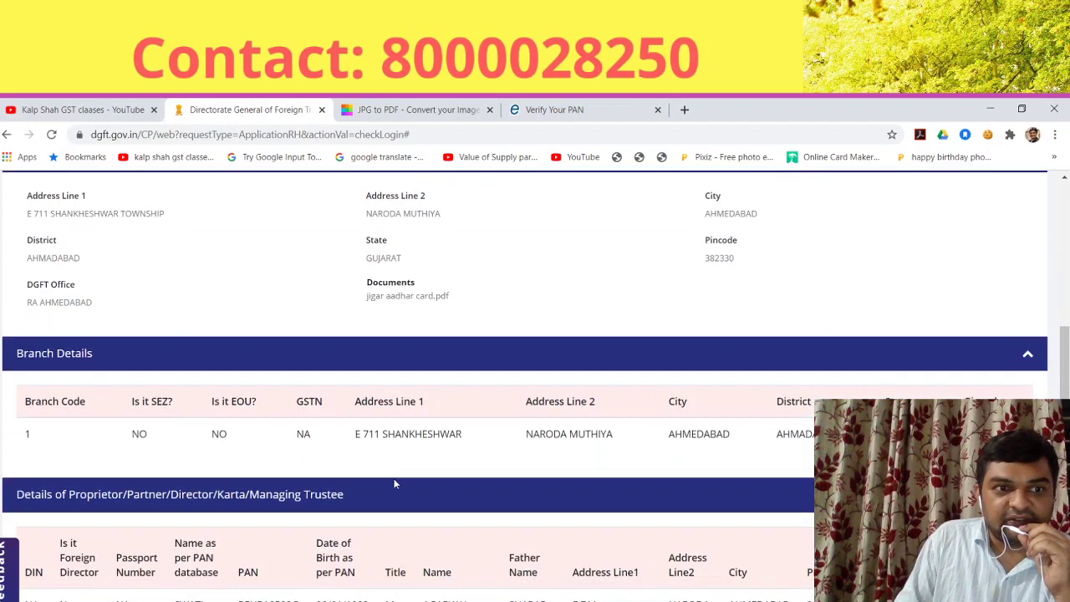
pyautogui.scroll(-2, 240, 406)
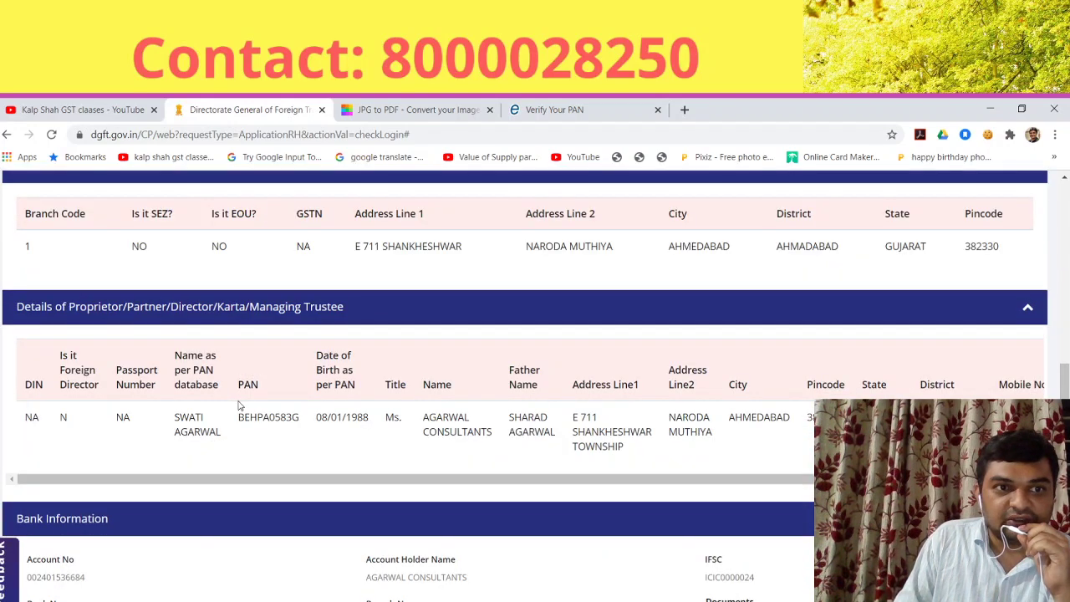
pyautogui.scroll(-2, 251, 413)
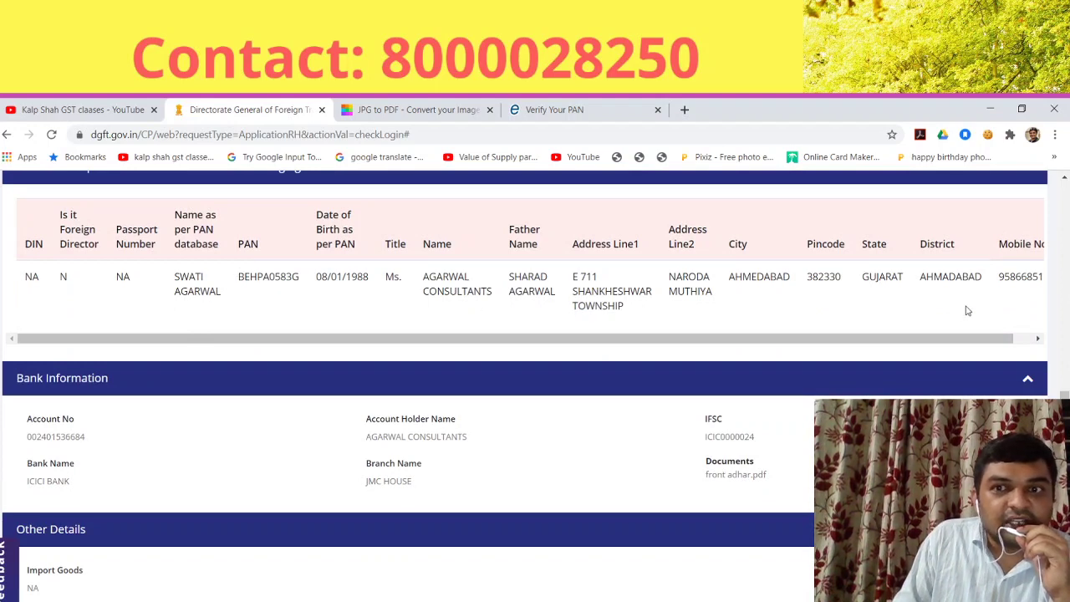
pyautogui.scroll(-2, 511, 434)
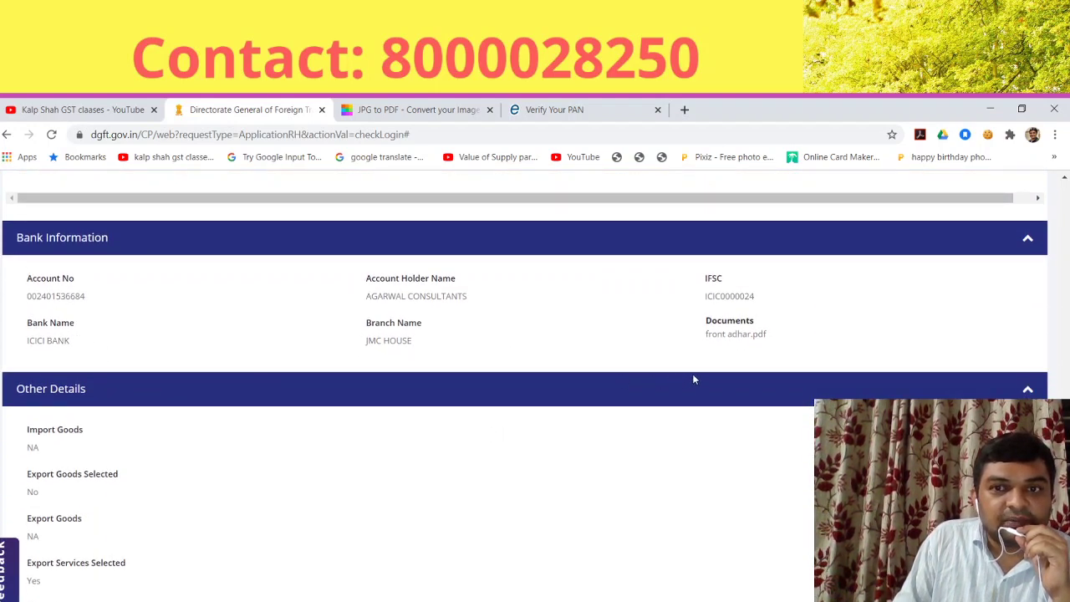
pyautogui.scroll(-1, 510, 428)
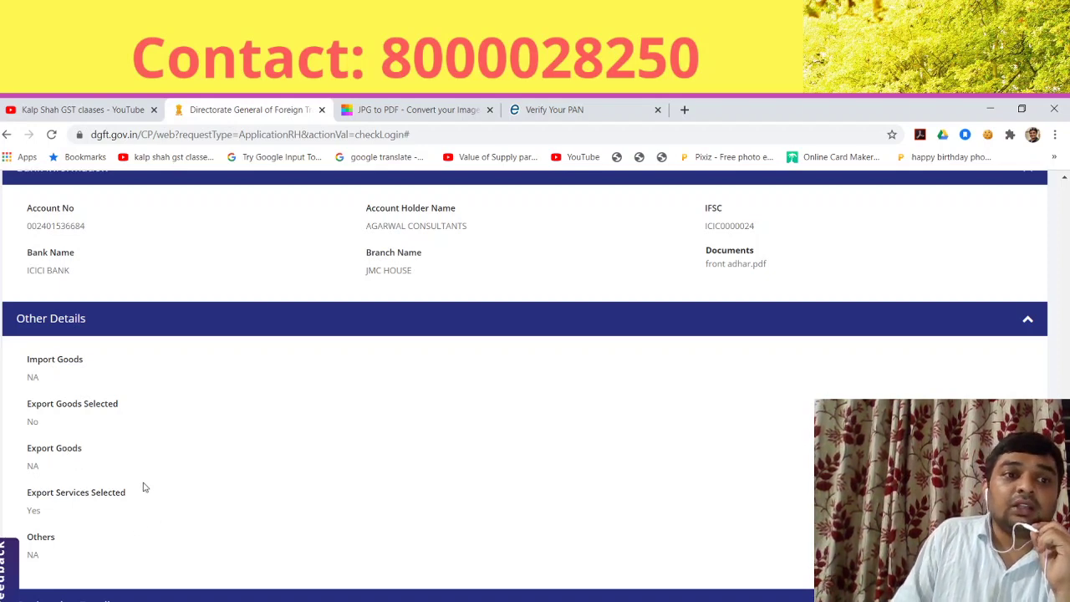
pyautogui.scroll(-5, 143, 487)
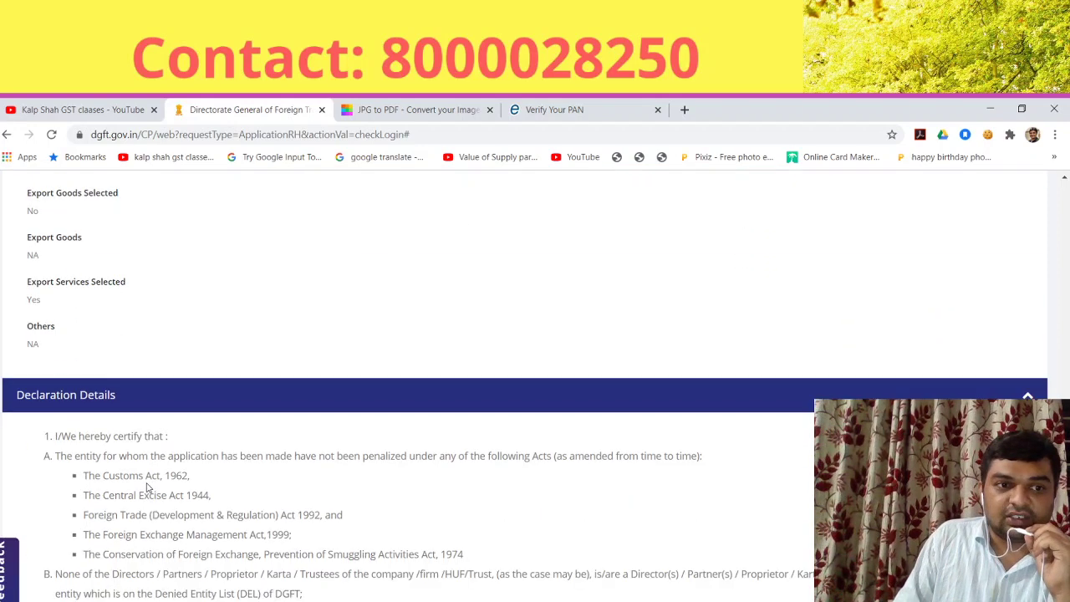
pyautogui.scroll(-1, 194, 410)
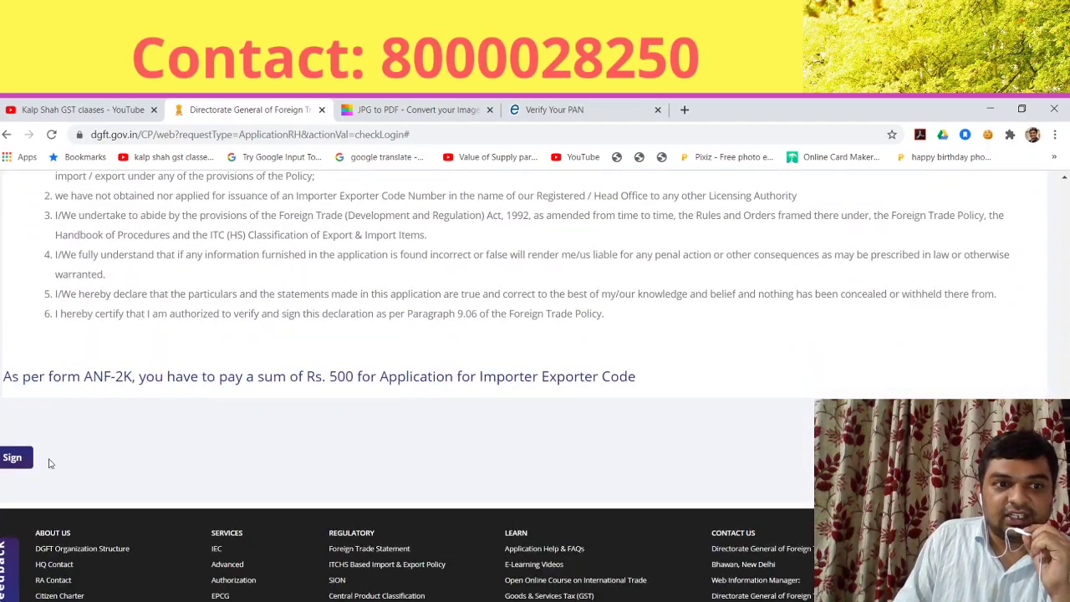
pyautogui.scroll(5, 551, 405)
pyautogui.scroll(20, 547, 408)
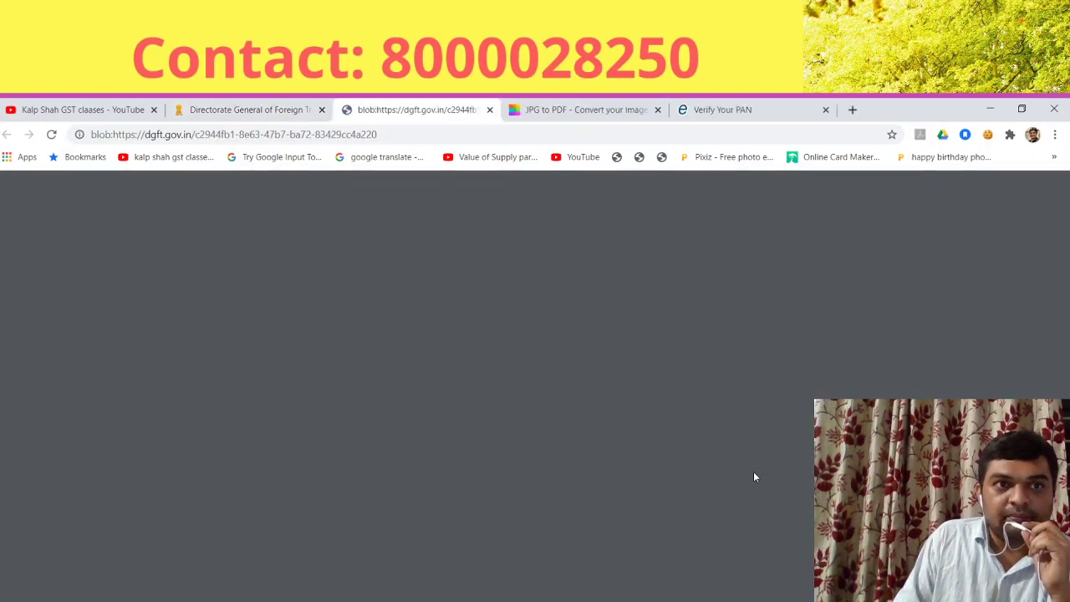
pyautogui.click(227, 109)
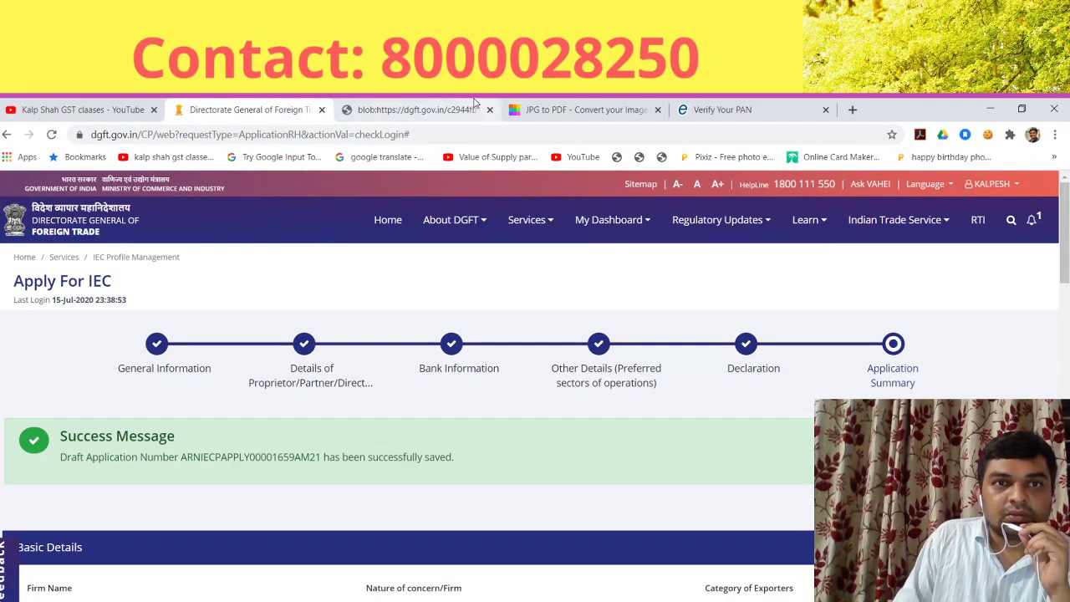
pyautogui.click(416, 109)
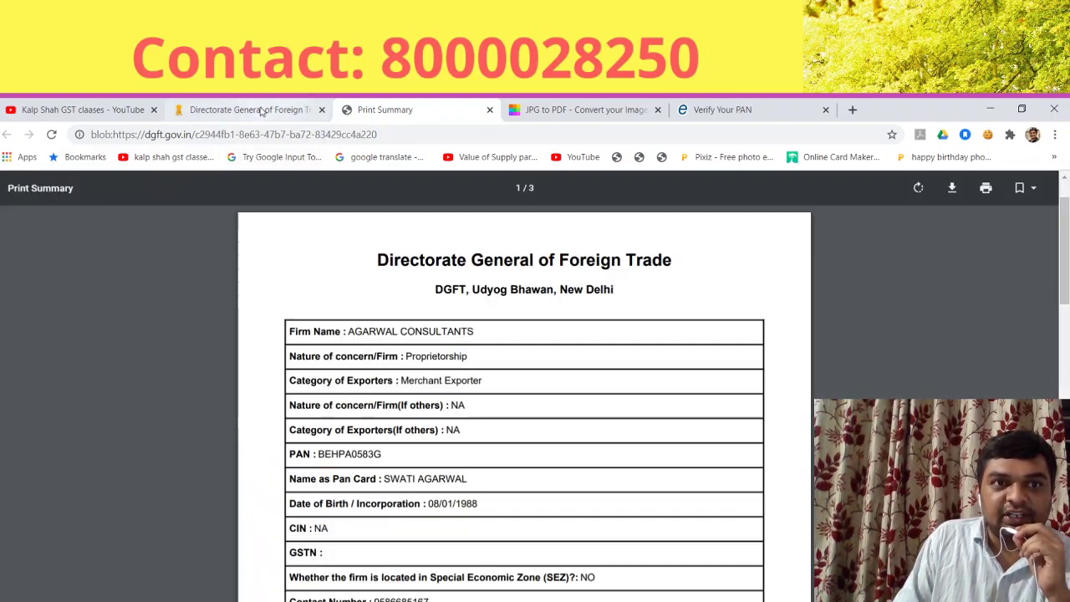
pyautogui.scroll(-20, 726, 423)
pyautogui.scroll(-2, 726, 424)
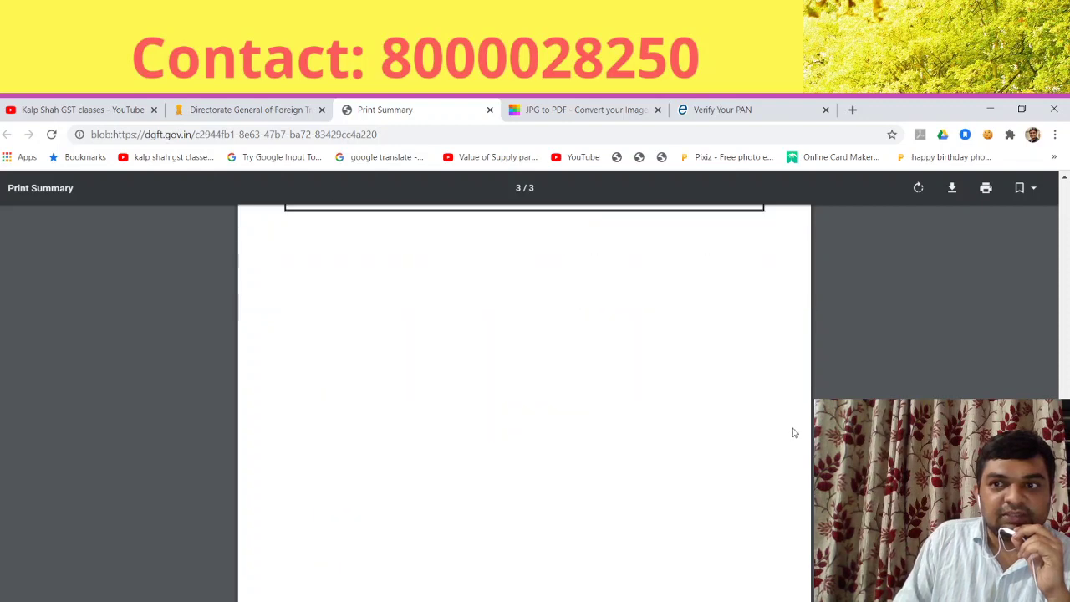
pyautogui.scroll(6, 791, 432)
pyautogui.scroll(10, 784, 439)
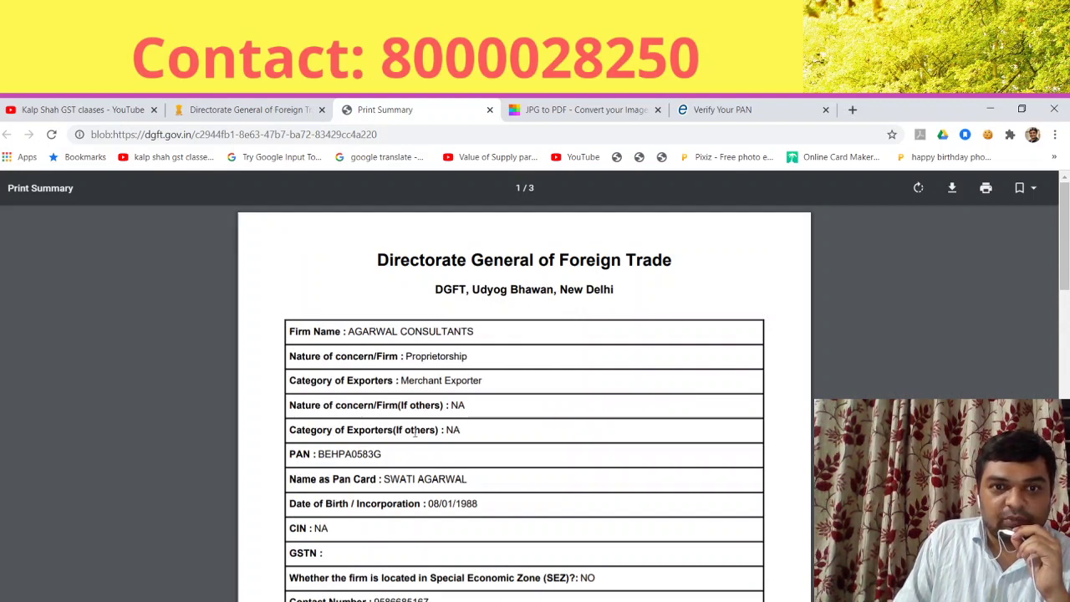
pyautogui.scroll(-5, 409, 495)
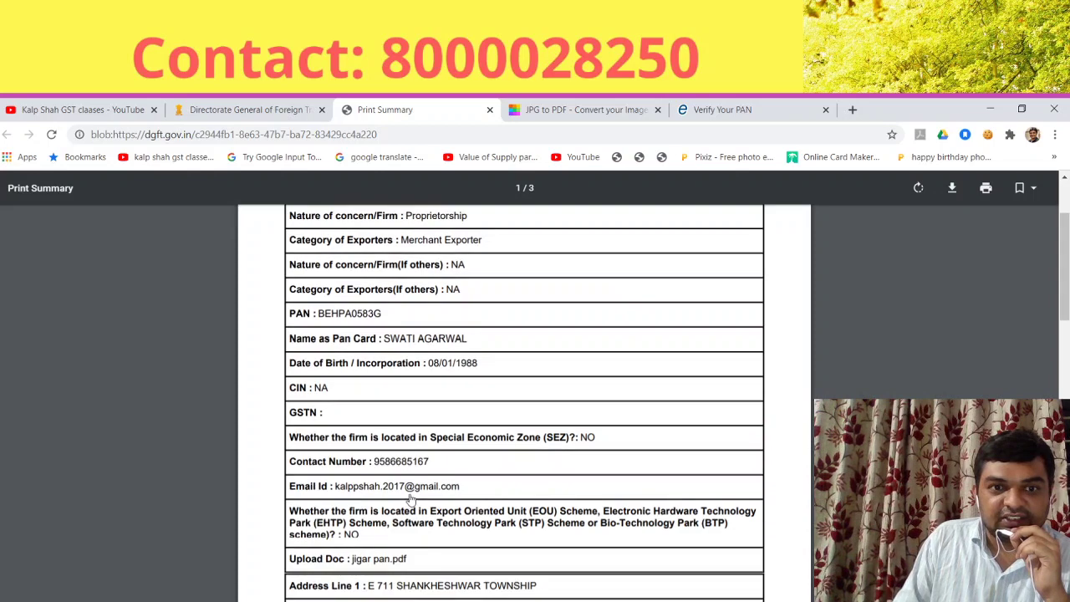
pyautogui.scroll(-20, 410, 495)
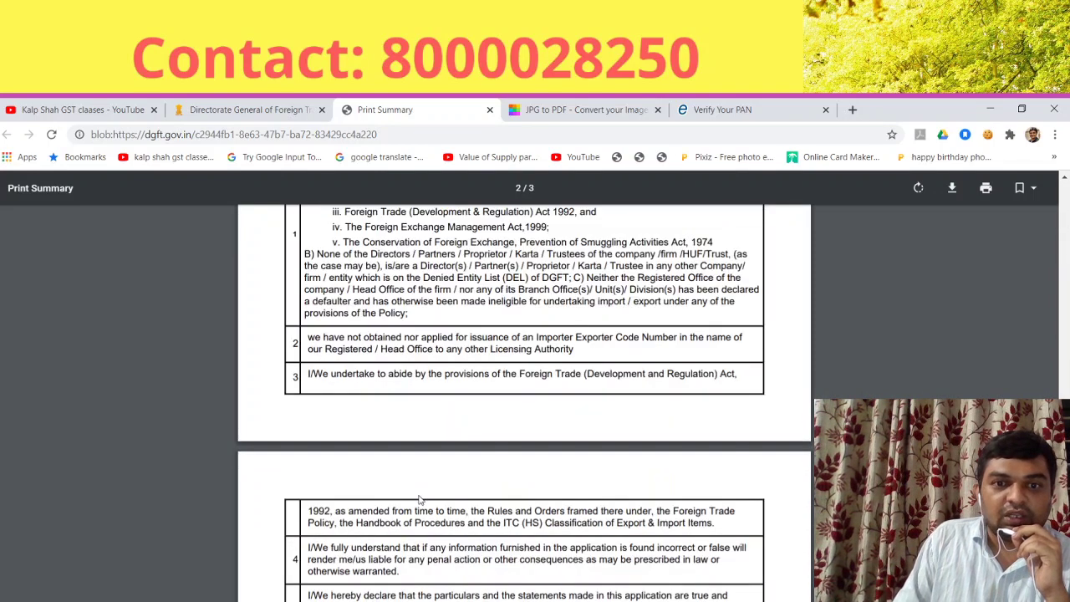
pyautogui.scroll(20, 437, 487)
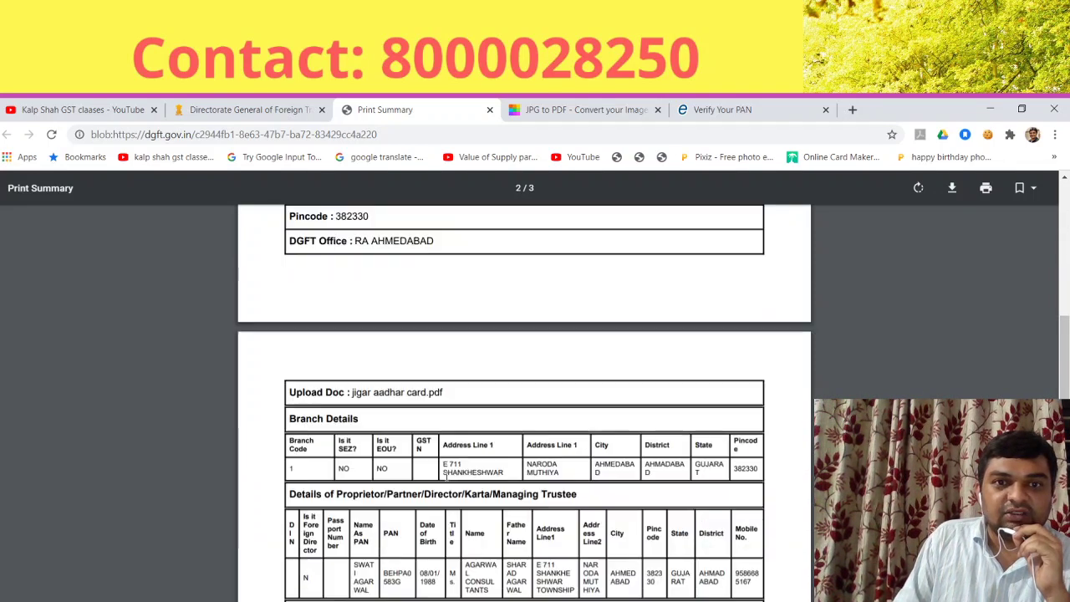
pyautogui.scroll(15, 444, 476)
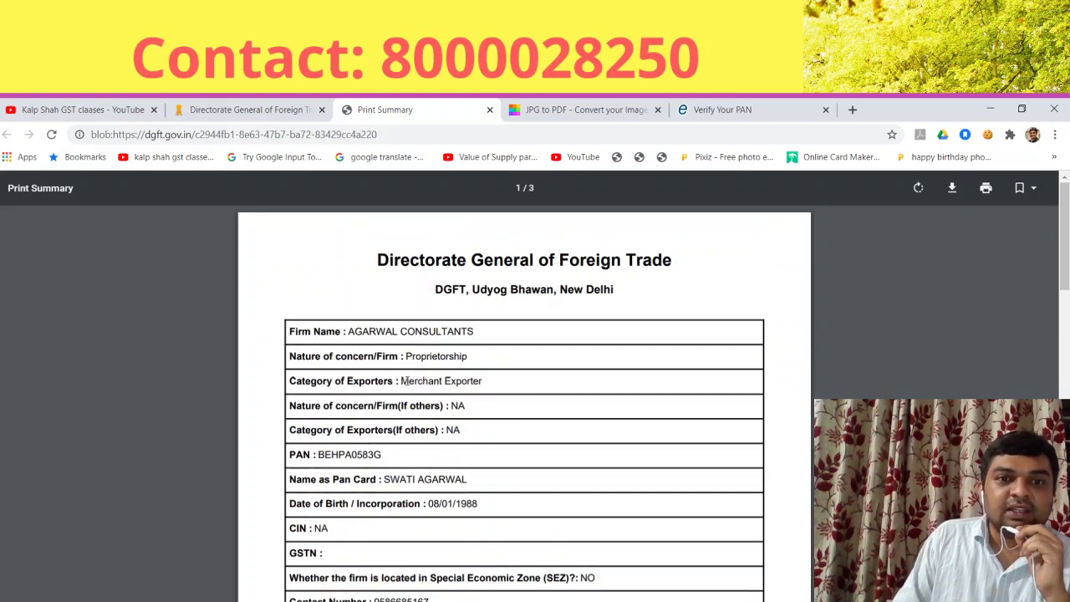
pyautogui.scroll(-3, 434, 474)
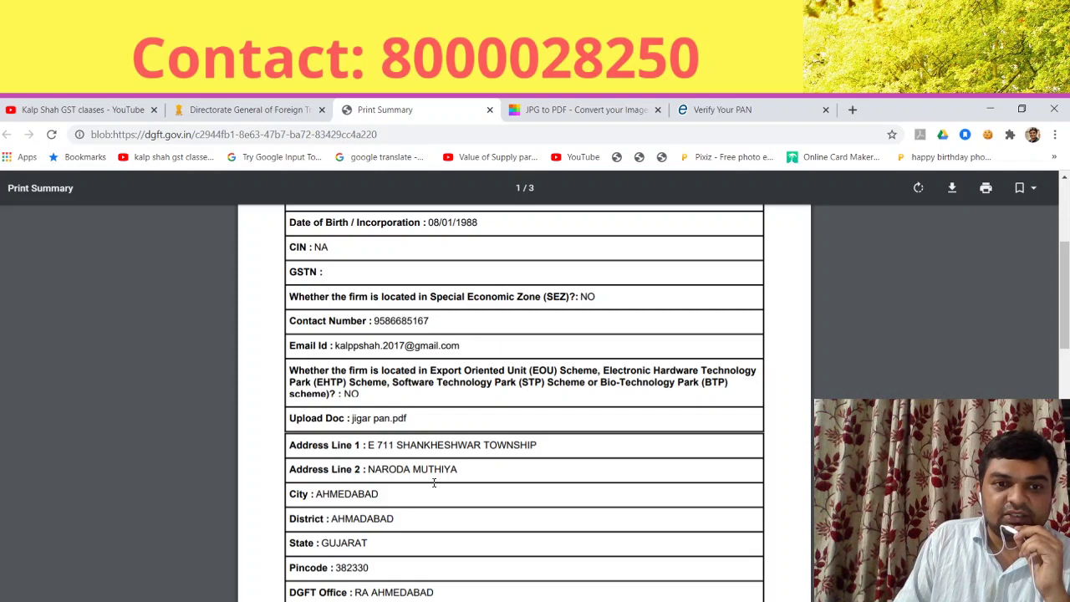
pyautogui.scroll(3, 434, 483)
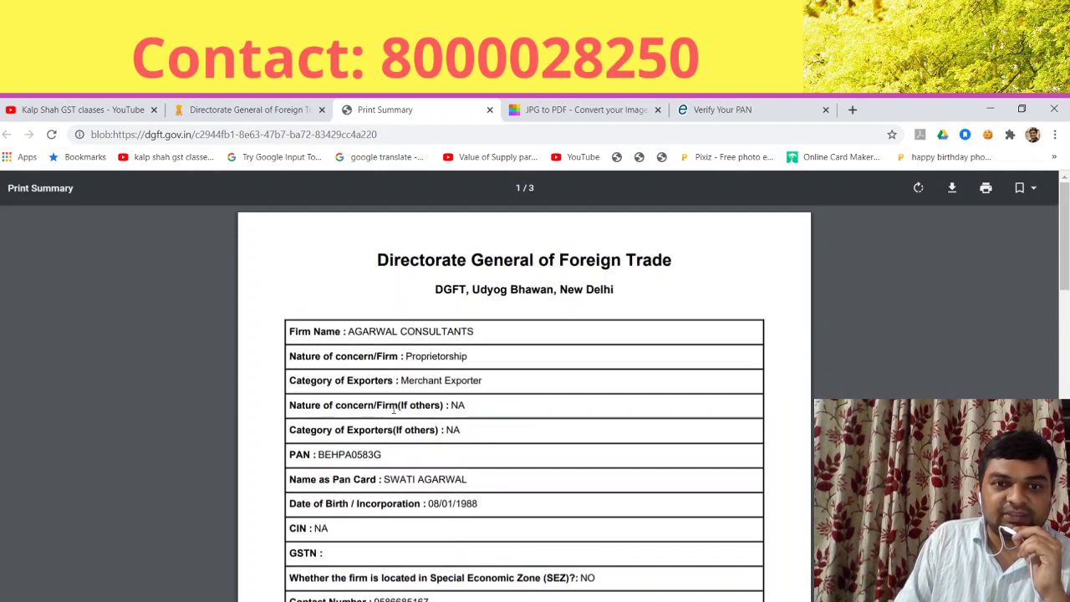
pyautogui.moveTo(409, 382); pyautogui.dragTo(443, 383)
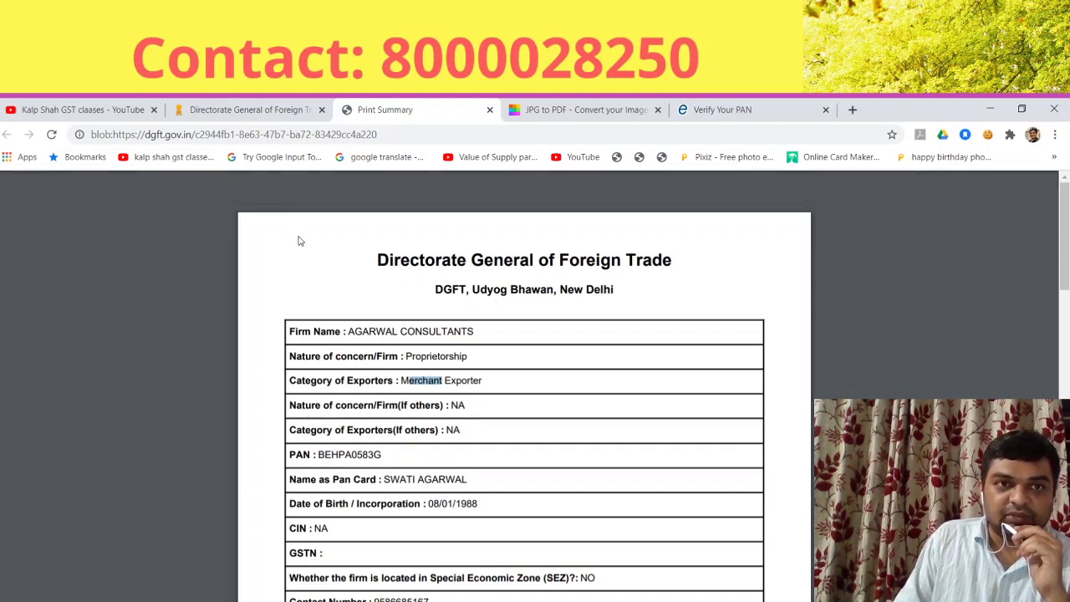
# Step: Return to the DGFT tab and start signing from the bottom of the Application Summary
pyautogui.click(251, 109)
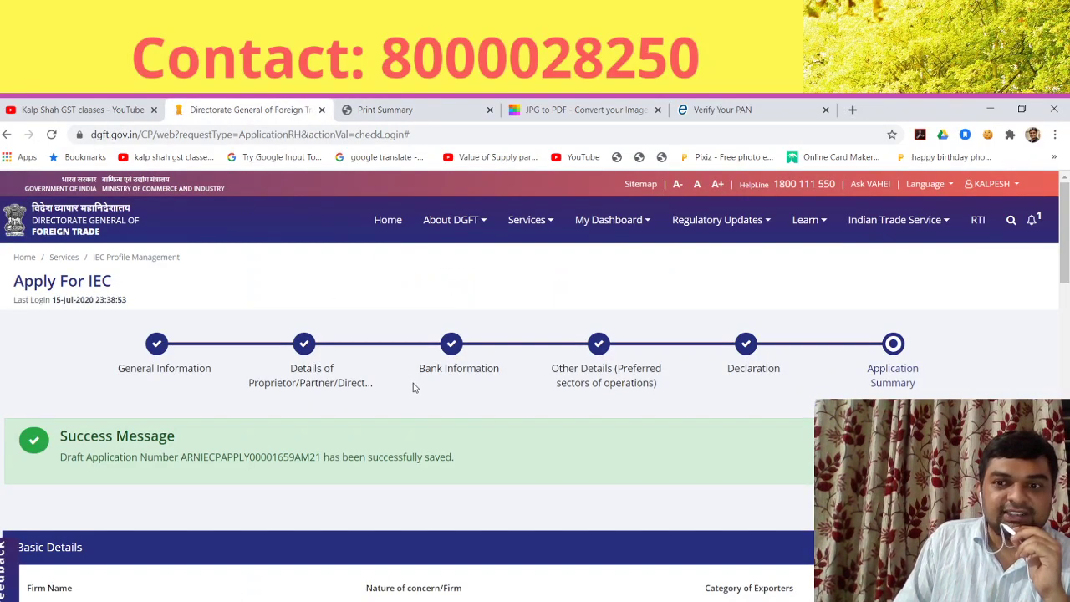
pyautogui.scroll(-15, 585, 447)
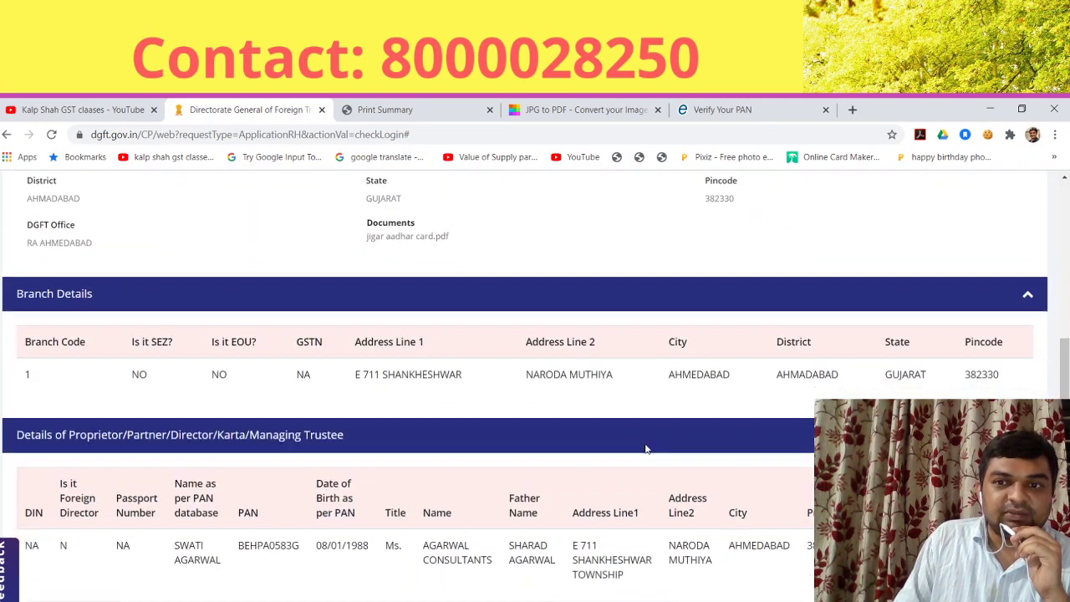
pyautogui.scroll(-10, 645, 449)
pyautogui.scroll(3, 97, 563)
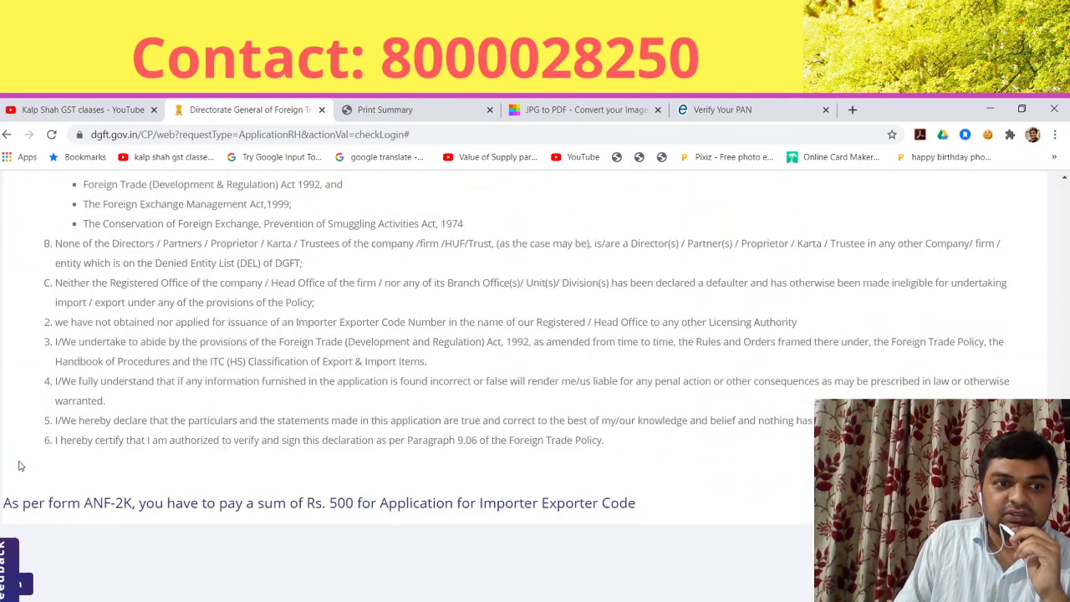
pyautogui.scroll(-2, 97, 563)
pyautogui.click(16, 459)
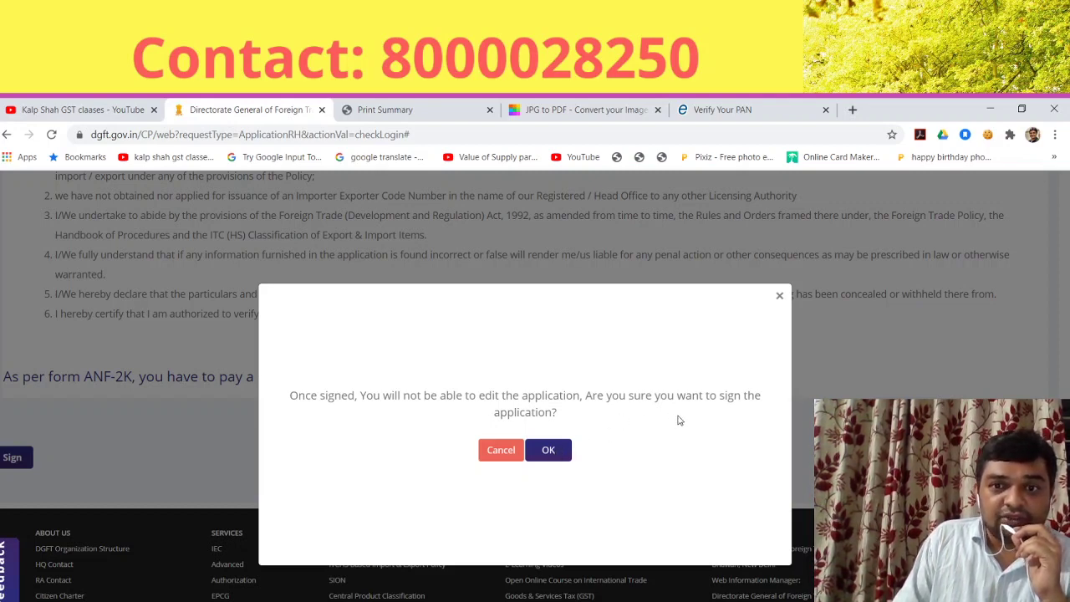
# Step: Confirm signing and choose Aadhaar e-Sign as the signing method
pyautogui.click(548, 451)
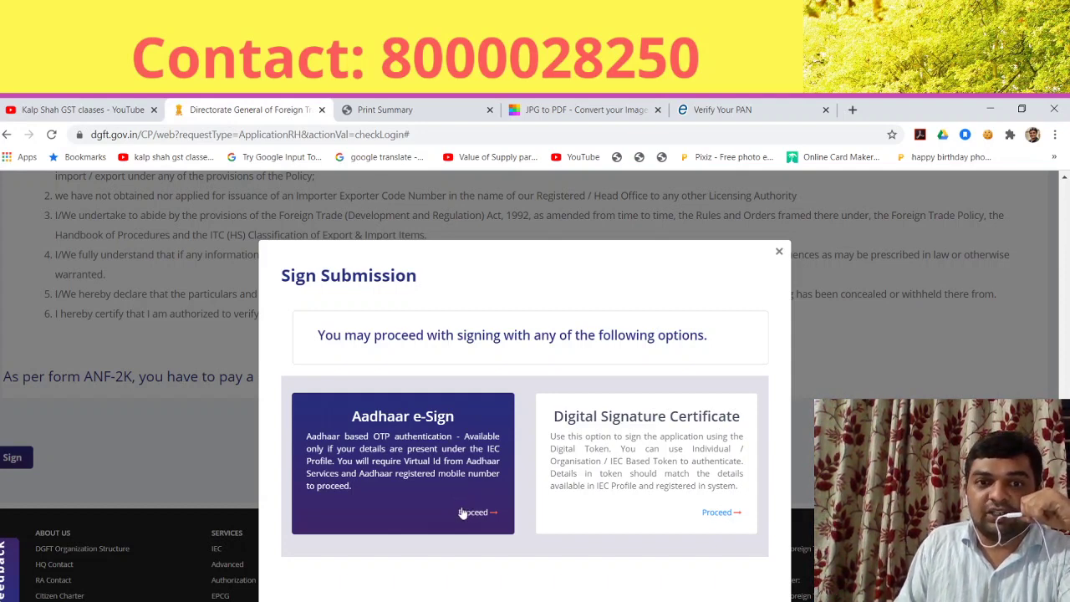
pyautogui.click(469, 512)
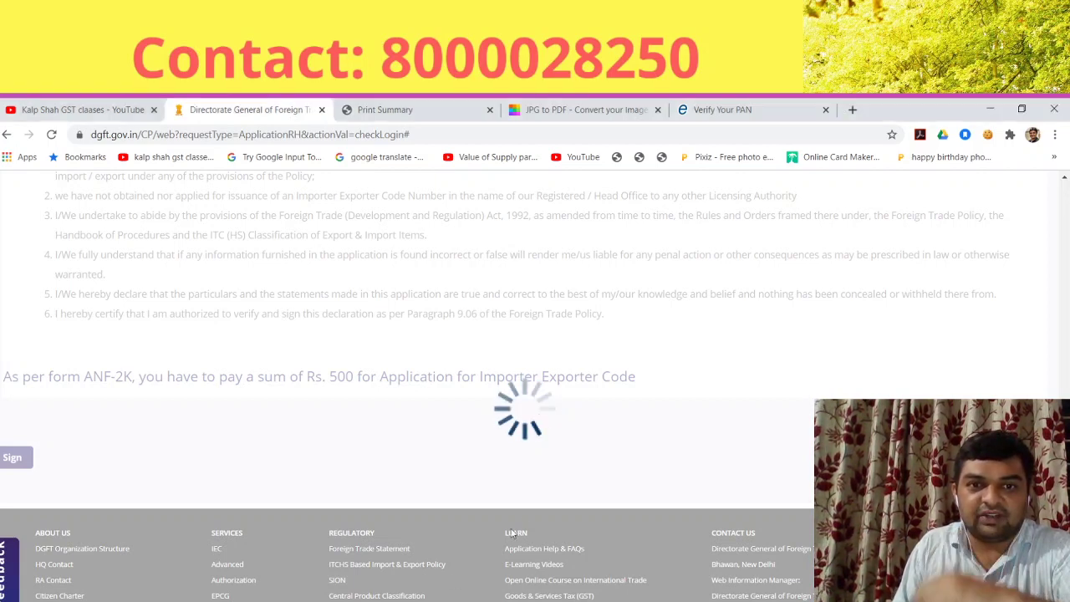
pyautogui.scroll(3, 525, 513)
pyautogui.scroll(-3, 430, 505)
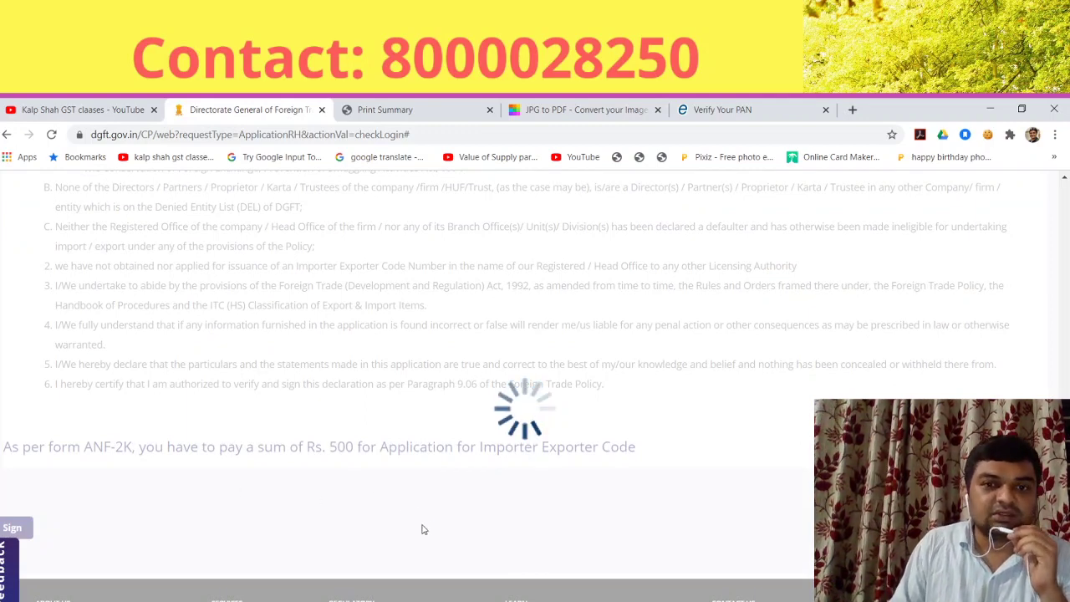
pyautogui.scroll(-1, 422, 527)
pyautogui.scroll(5, 427, 521)
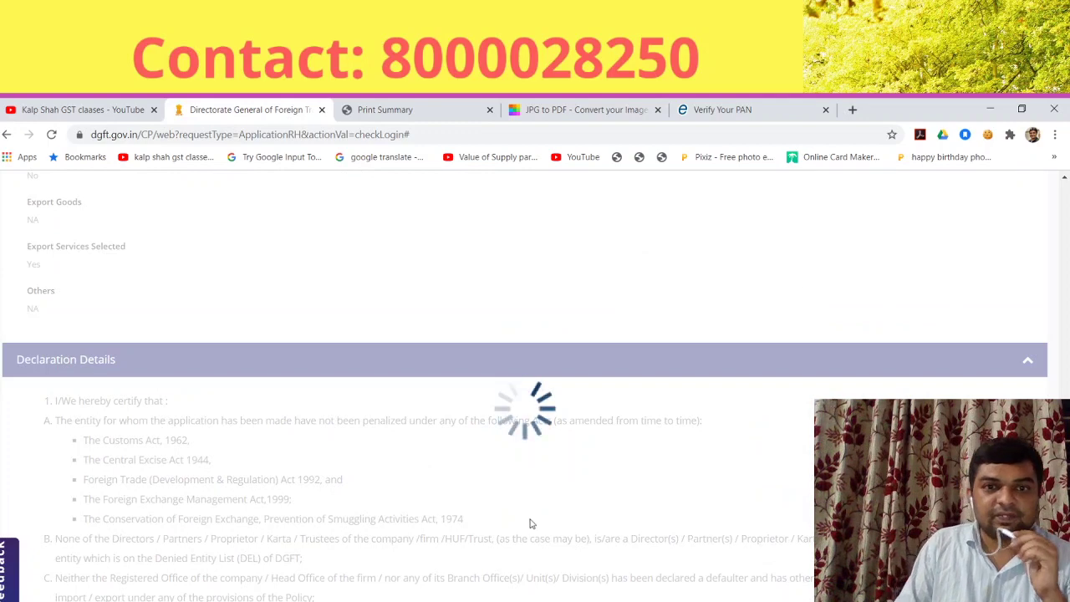
pyautogui.scroll(-1, 581, 492)
pyautogui.scroll(-2, 581, 492)
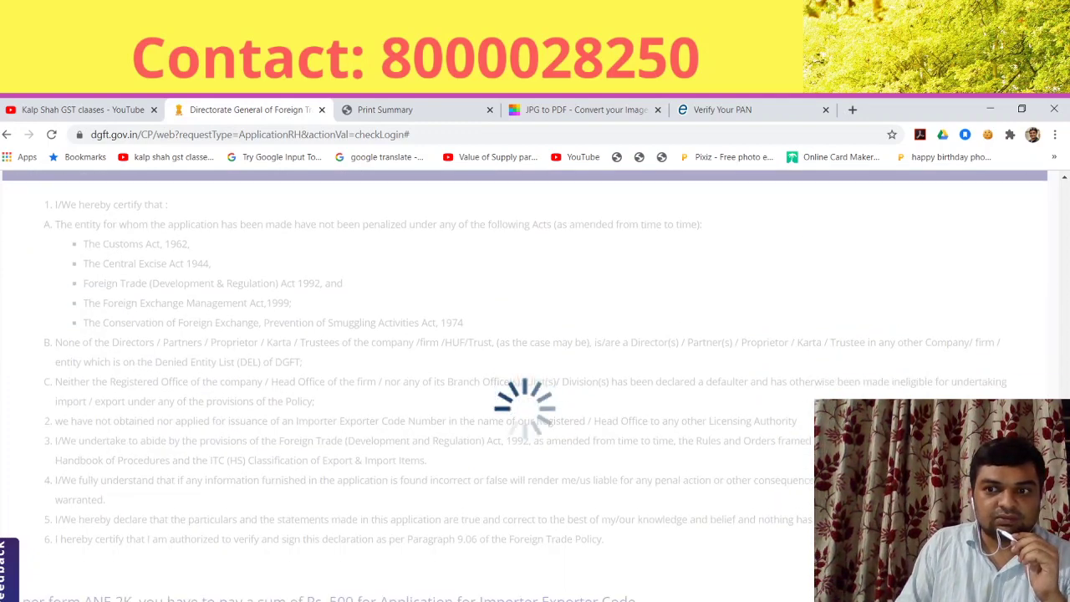
pyautogui.scroll(12, 1049, 365)
pyautogui.scroll(-1, 1050, 365)
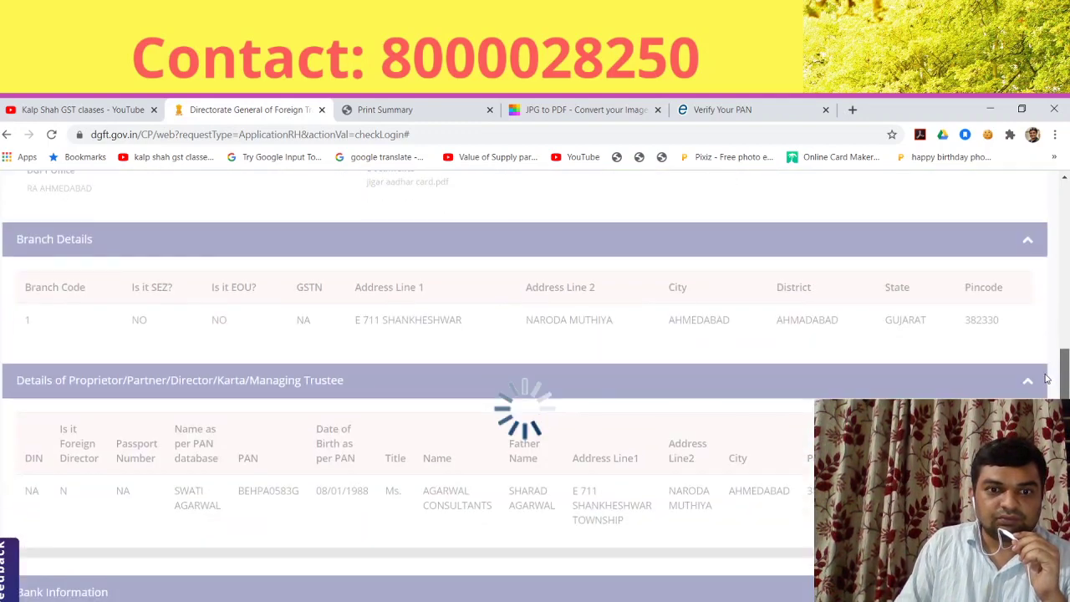
pyautogui.scroll(-4, 1047, 378)
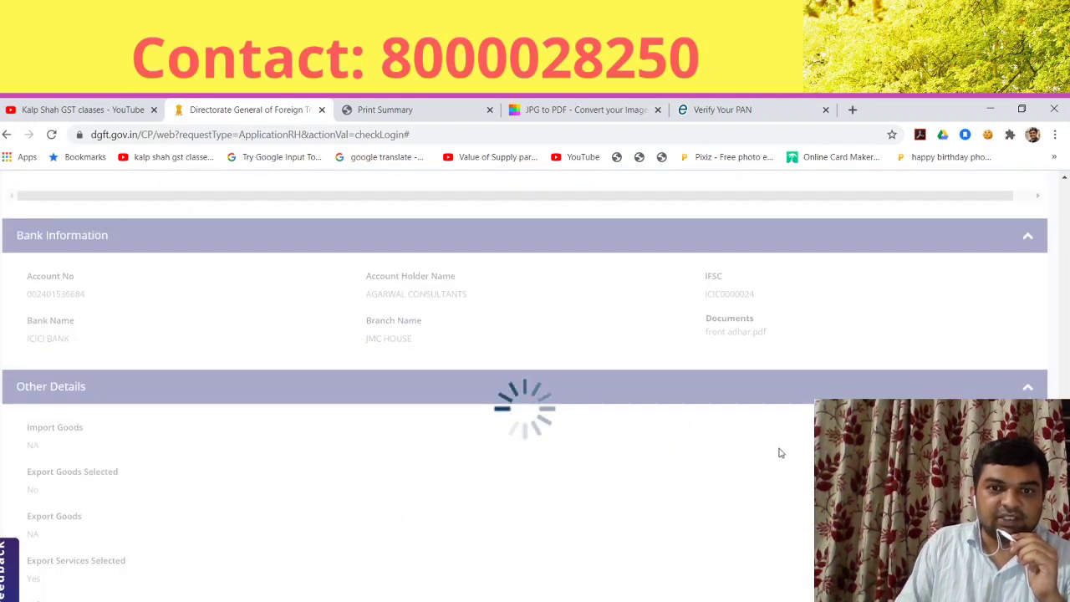
pyautogui.scroll(-2, 605, 482)
pyautogui.scroll(-3, 608, 481)
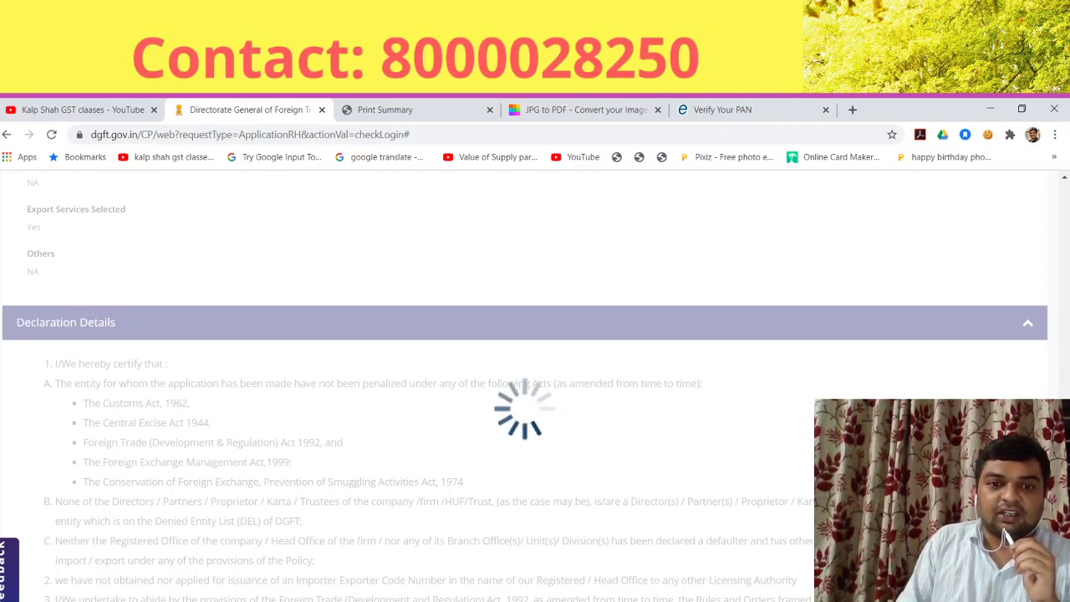
pyautogui.scroll(1, 536, 507)
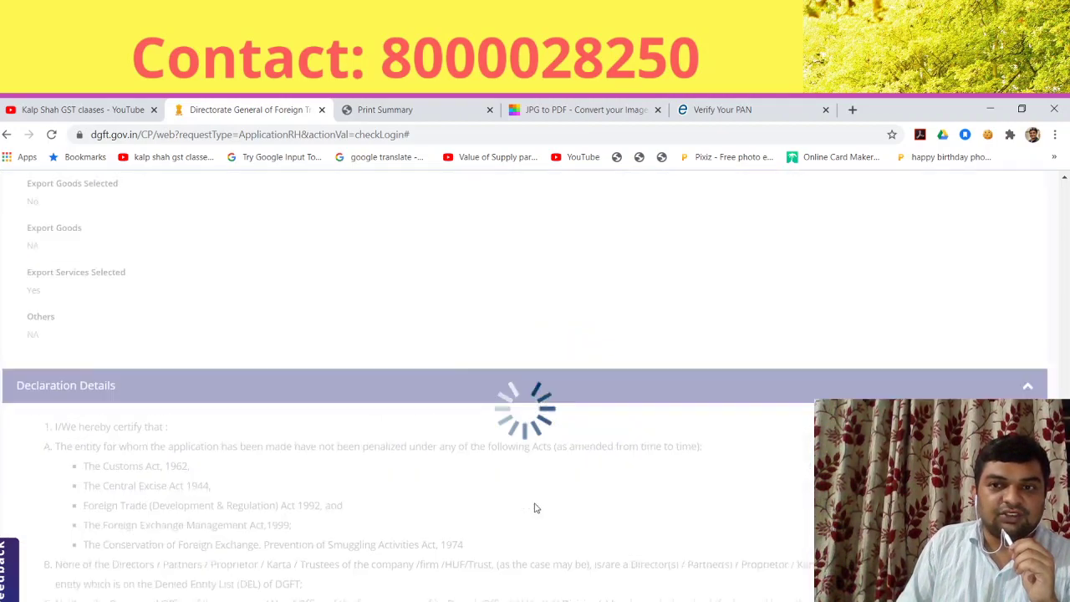
pyautogui.scroll(10, 536, 508)
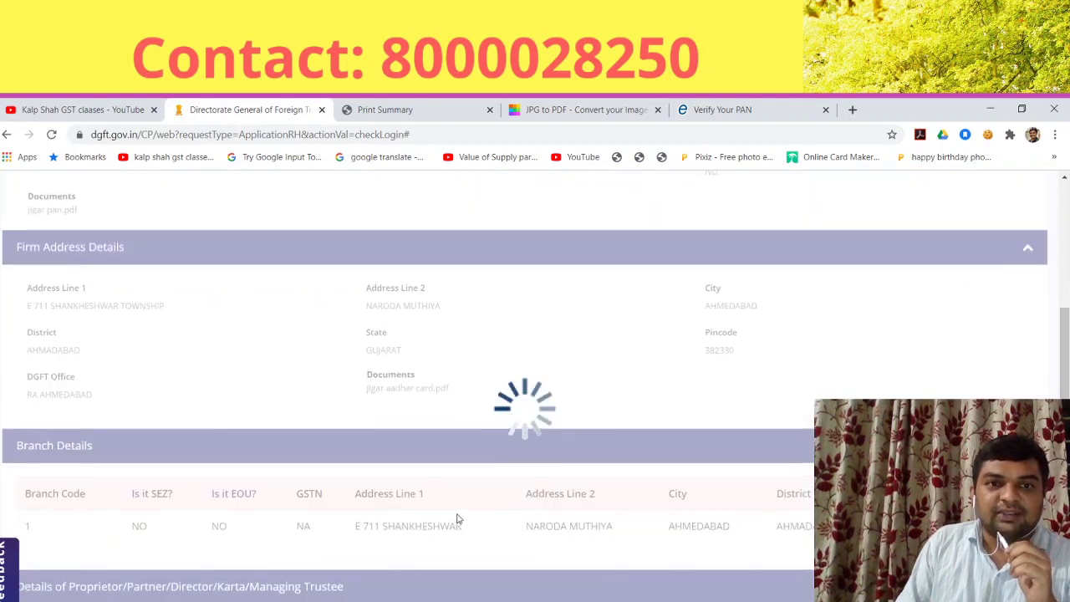
pyautogui.scroll(1, 458, 517)
pyautogui.scroll(-6, 464, 516)
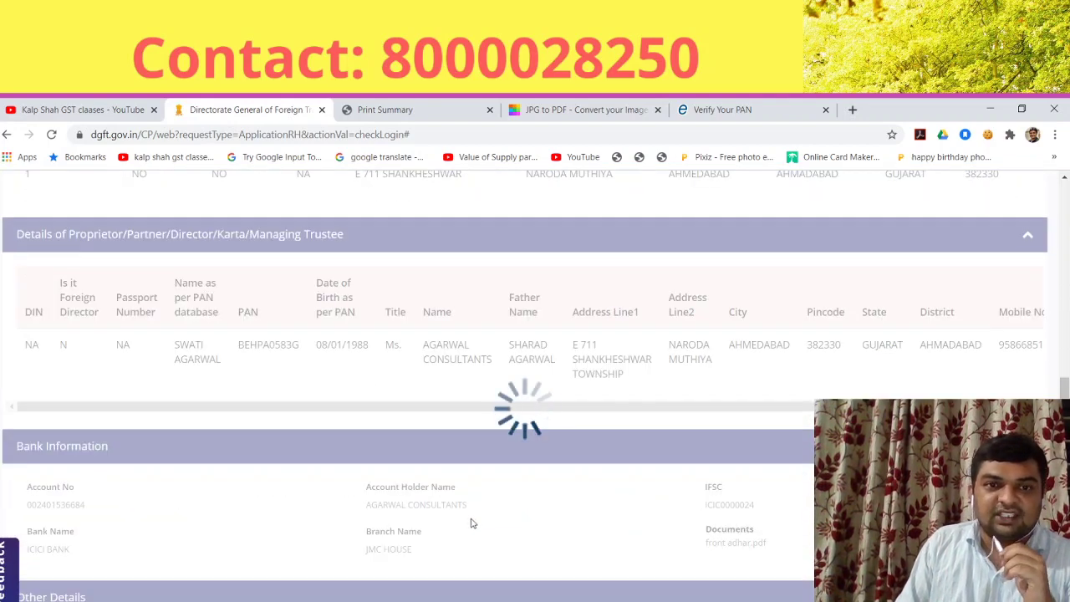
pyautogui.scroll(-3, 471, 523)
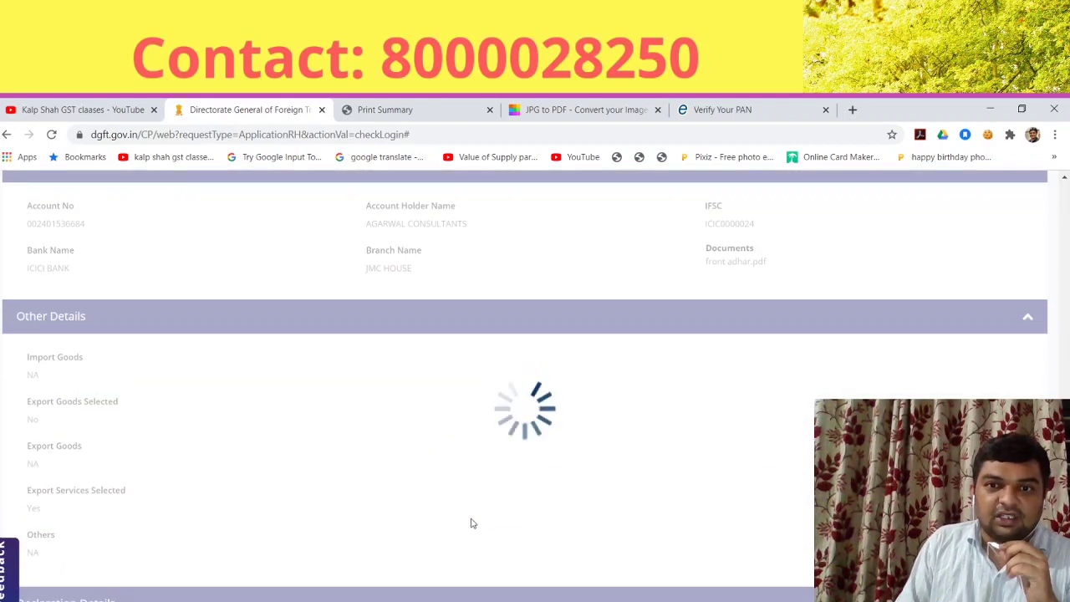
pyautogui.scroll(-4, 470, 523)
pyautogui.scroll(5, 471, 523)
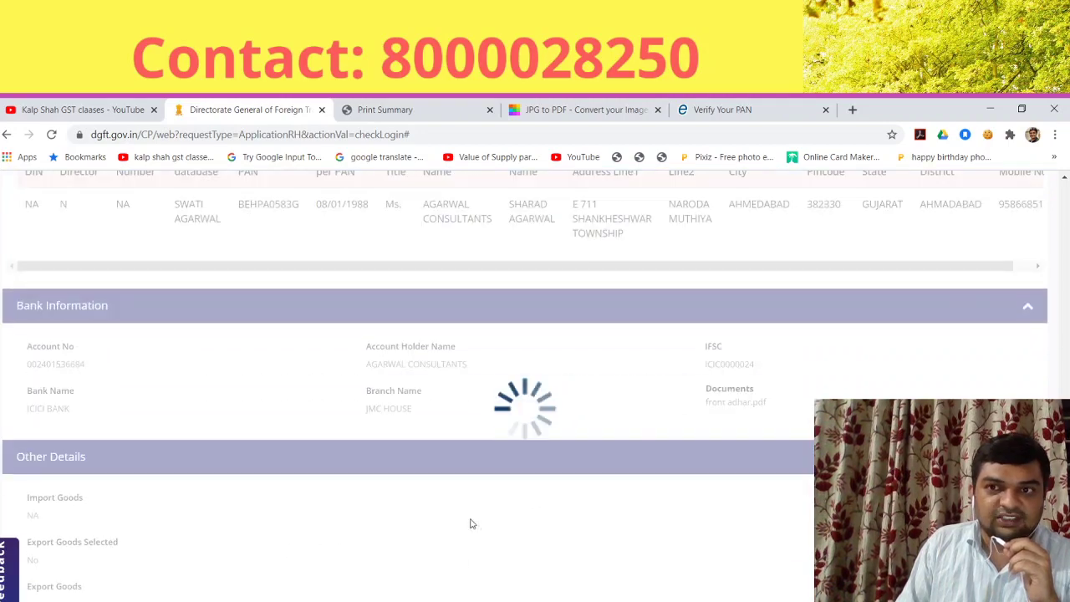
pyautogui.scroll(3, 471, 523)
pyautogui.scroll(-9, 470, 523)
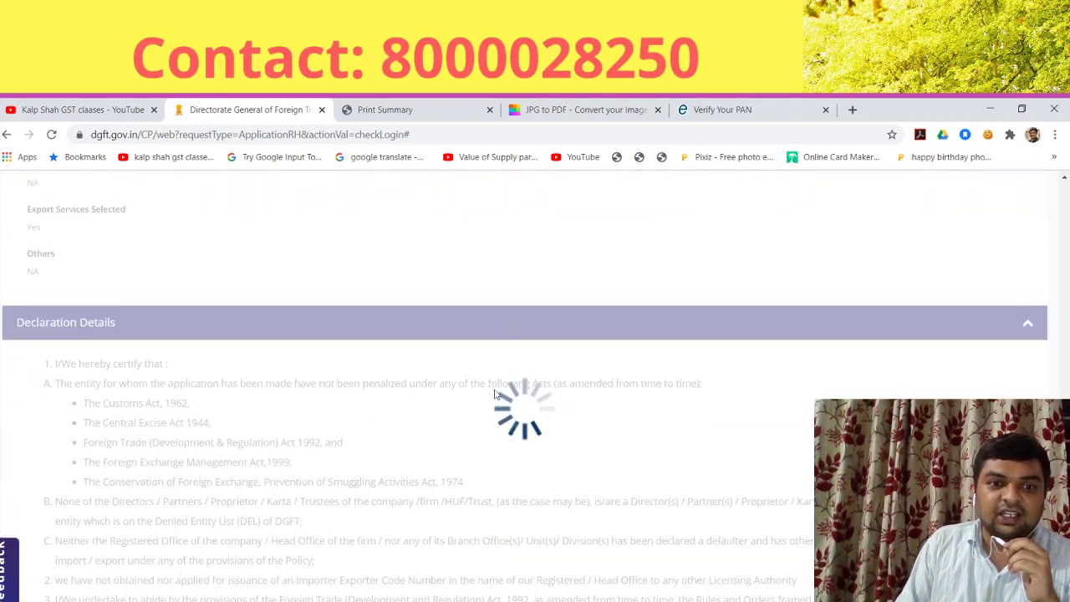
pyautogui.scroll(-3, 567, 376)
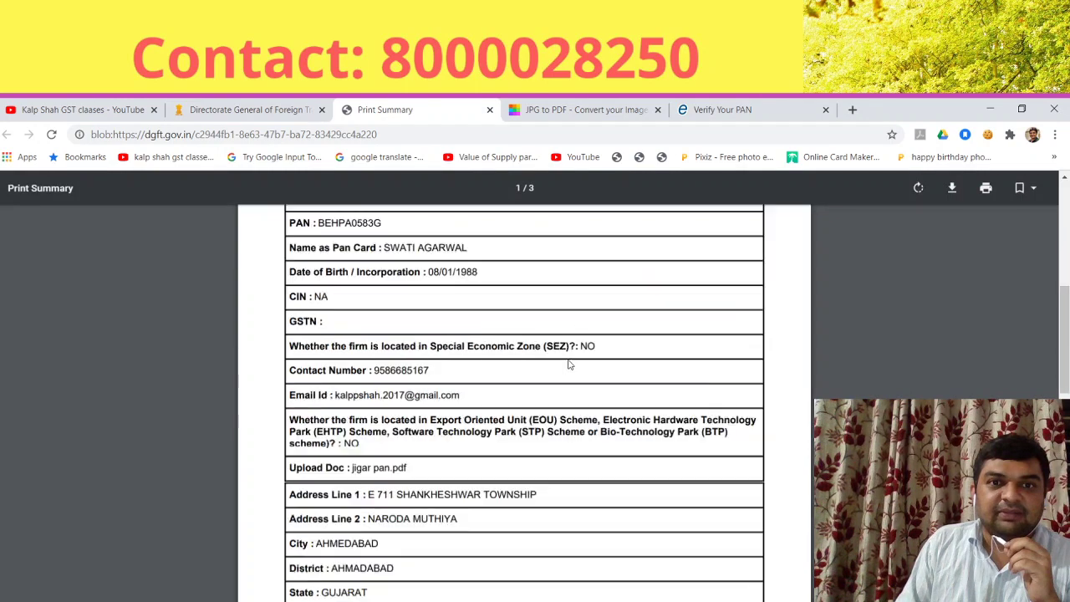
pyautogui.scroll(-15, 568, 364)
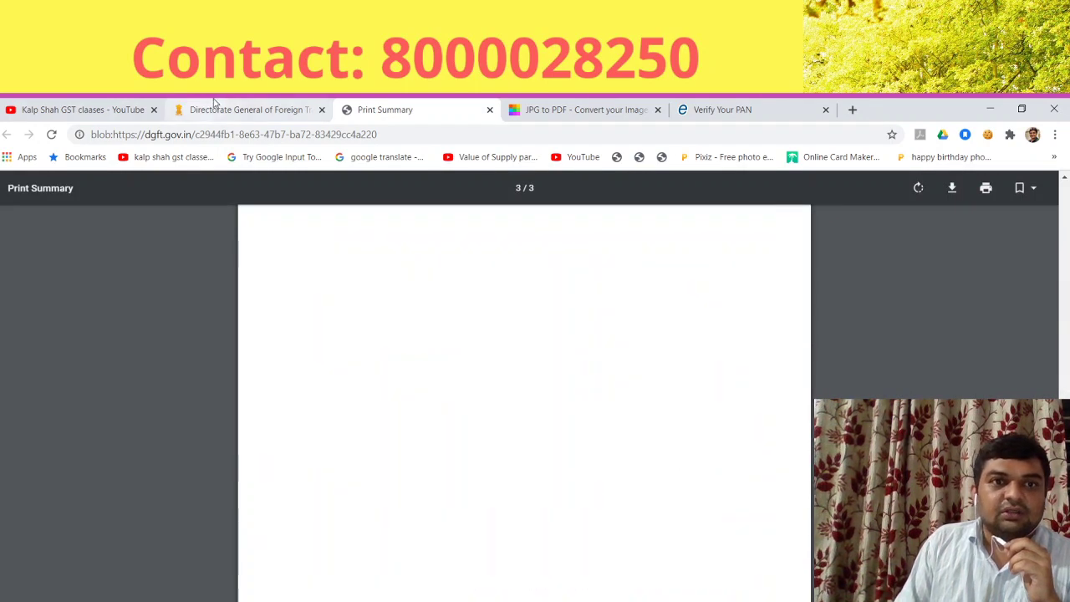
pyautogui.click(215, 102)
pyautogui.scroll(-6, 451, 434)
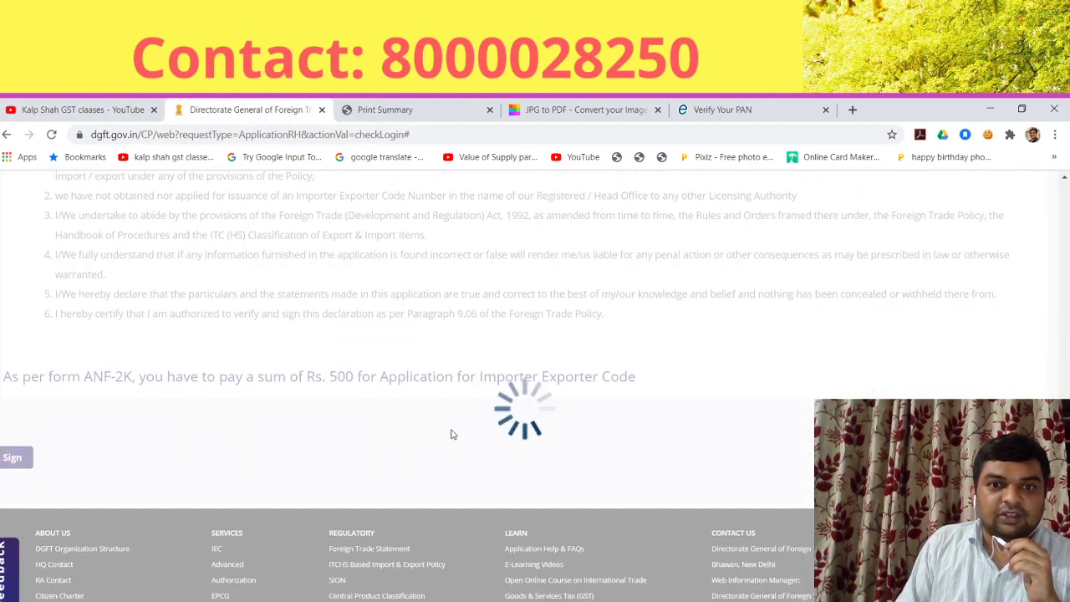